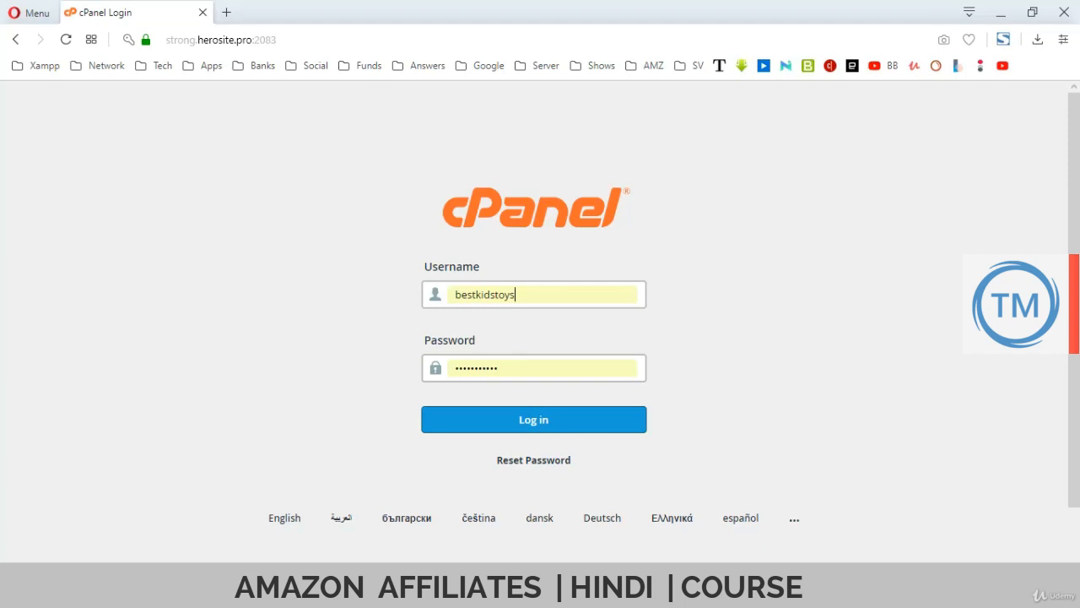
# Go to bestmobileaccessories.in/cpanel in Opera to reach the cPanel login.
pyautogui.click(354, 40)
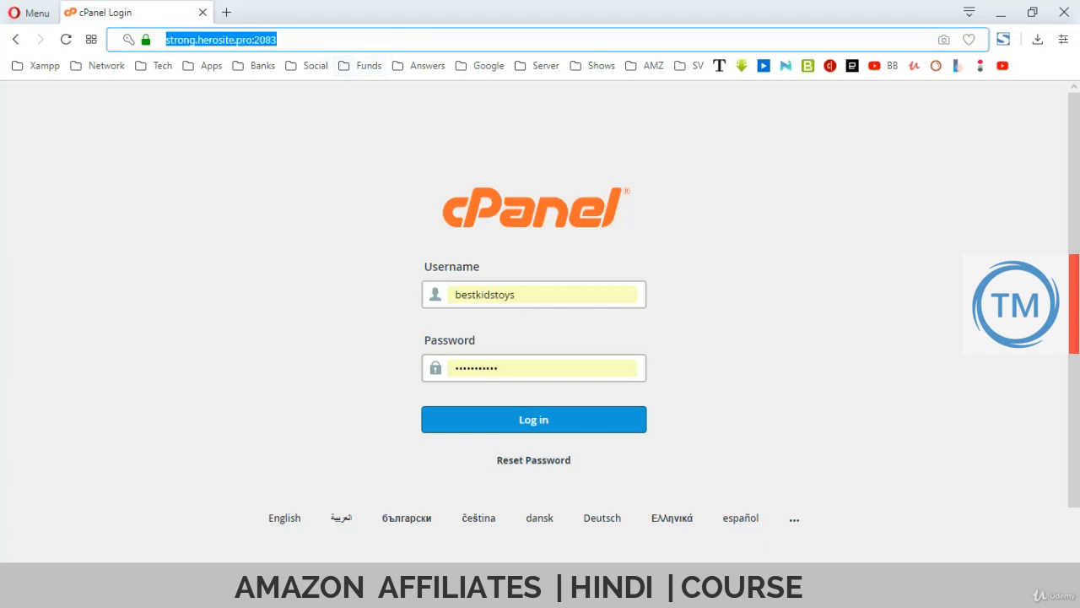
pyautogui.write('bestmobileaccess')
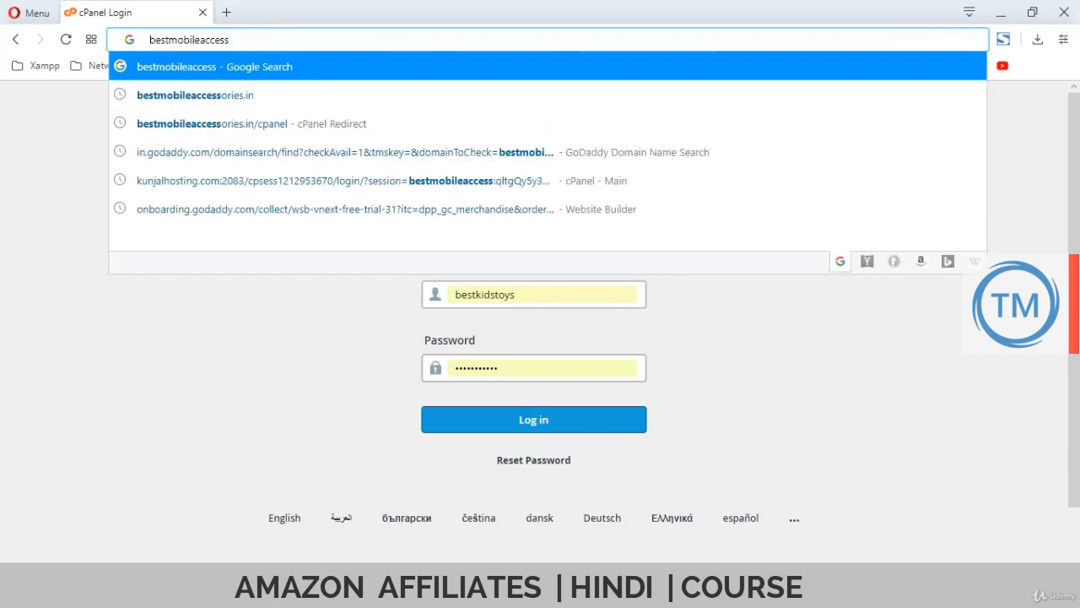
pyautogui.press('Down')
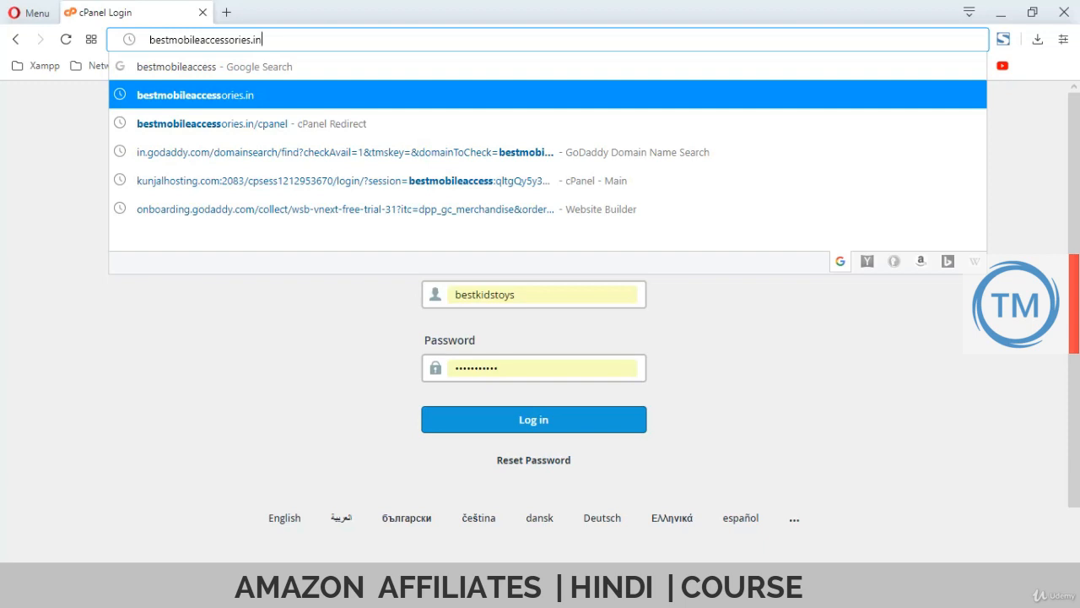
pyautogui.write('/cpanel')
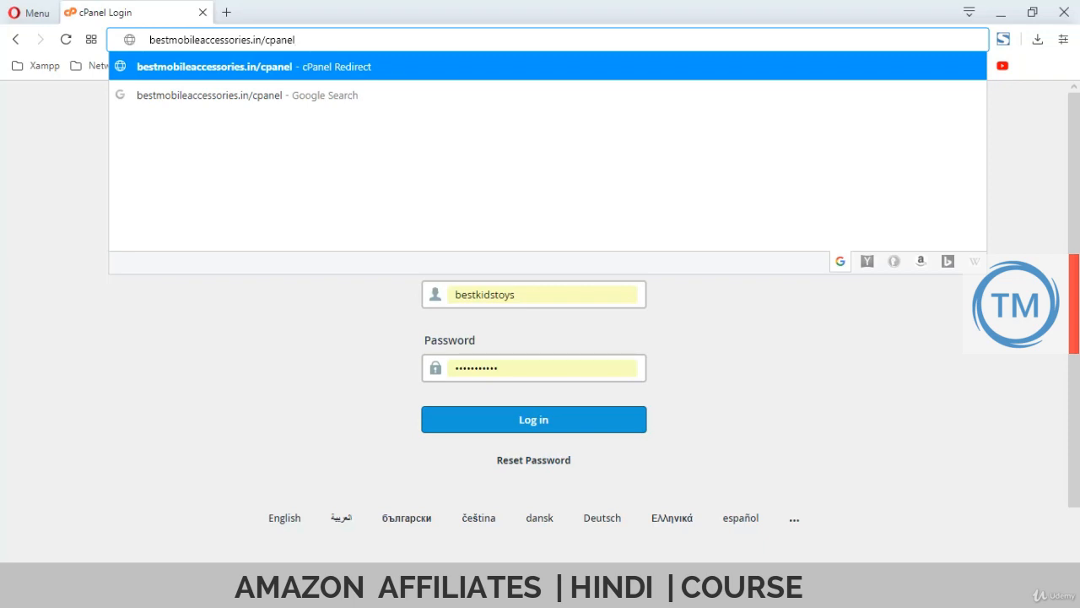
pyautogui.press('Return')
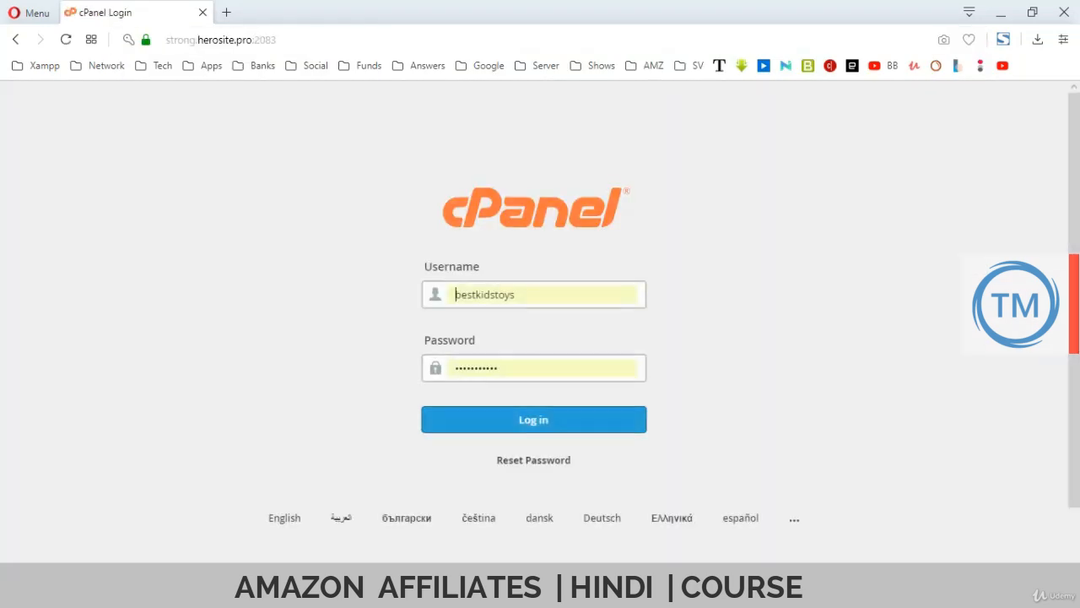
# Copy the account username from the Notepad notes into the cPanel Username field.
pyautogui.hotkey('alt', 'Tab')
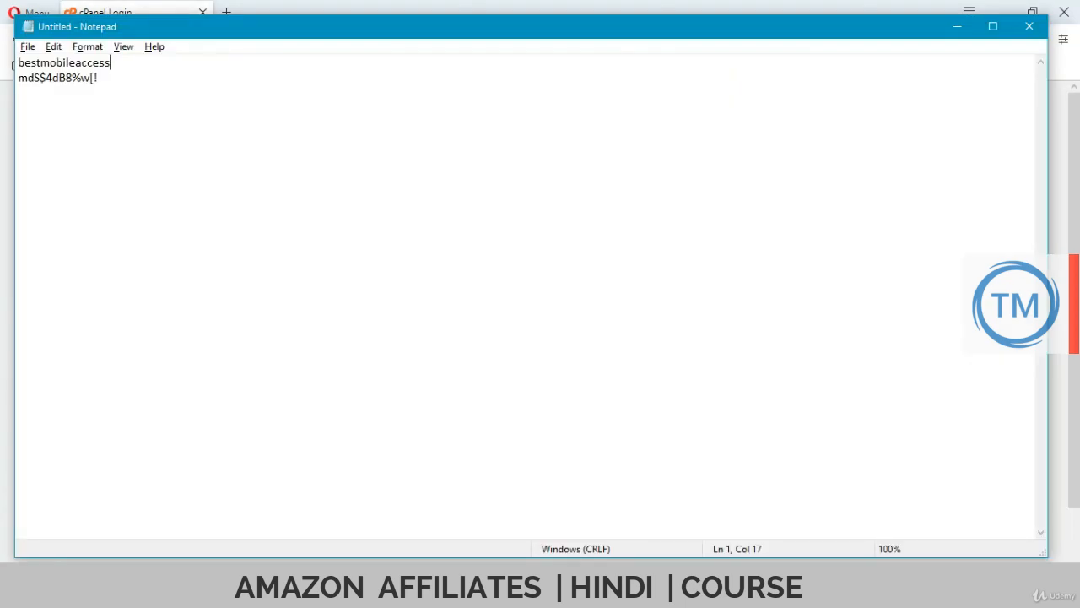
pyautogui.hotkey('shift', 'Home')
pyautogui.hotkey('ctrl', 'c')
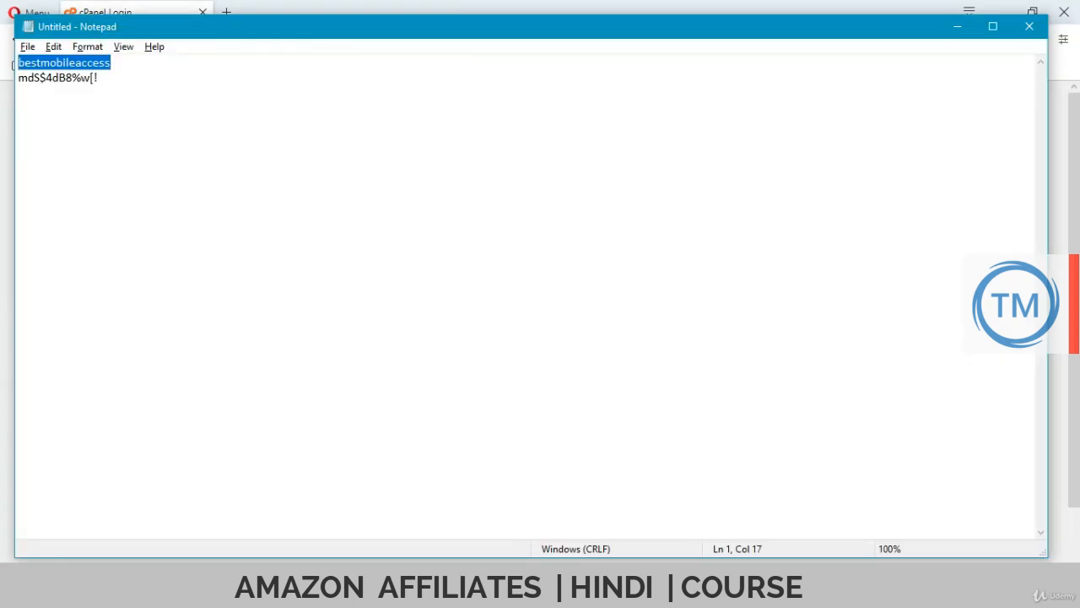
pyautogui.hotkey('alt', 'Tab')
pyautogui.hotkey('ctrl', 'a')
pyautogui.hotkey('ctrl', 'v')
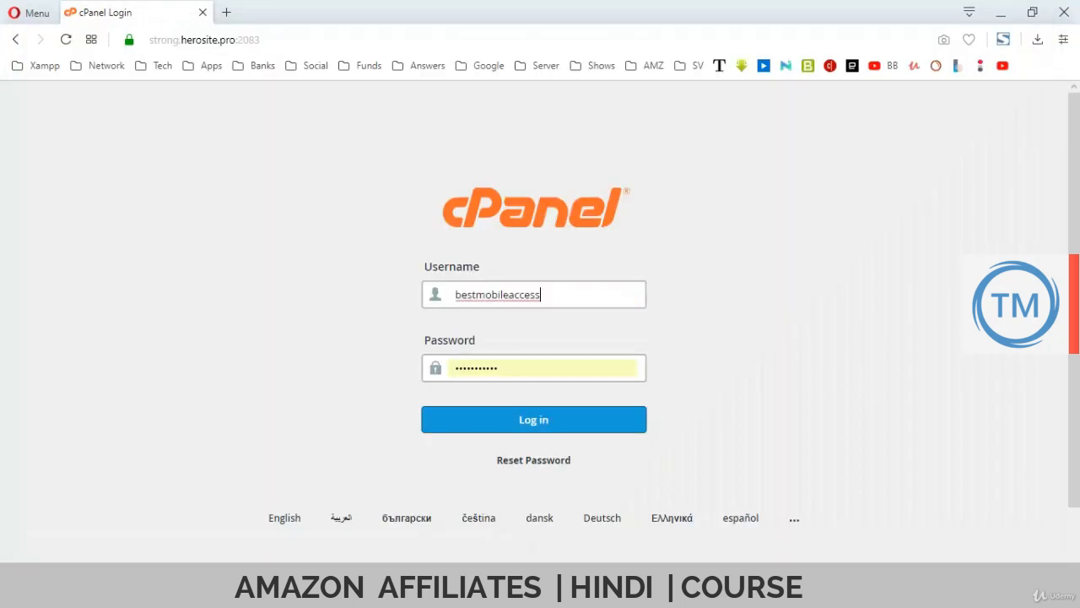
# Paste the saved password from Notepad, log in to cPanel, and let Opera save the password.
pyautogui.hotkey('alt', 'Tab')
pyautogui.press('Down')
pyautogui.hotkey('shift', 'End')
pyautogui.hotkey('alt', 'Tab')
pyautogui.press('Tab')
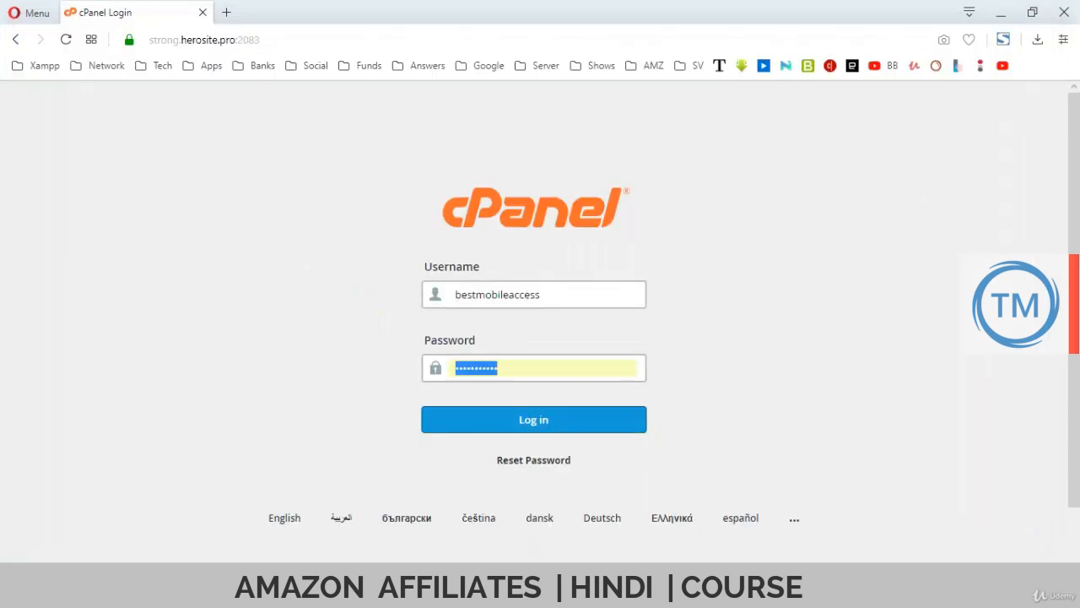
pyautogui.hotkey('ctrl', 'v')
pyautogui.press('Return')
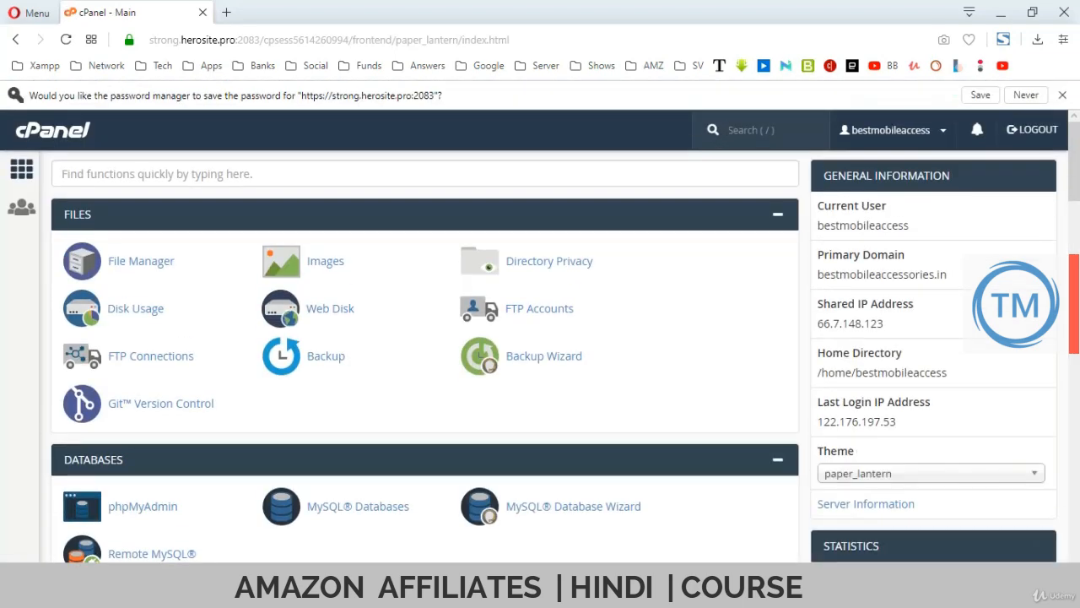
pyautogui.click(980, 95)
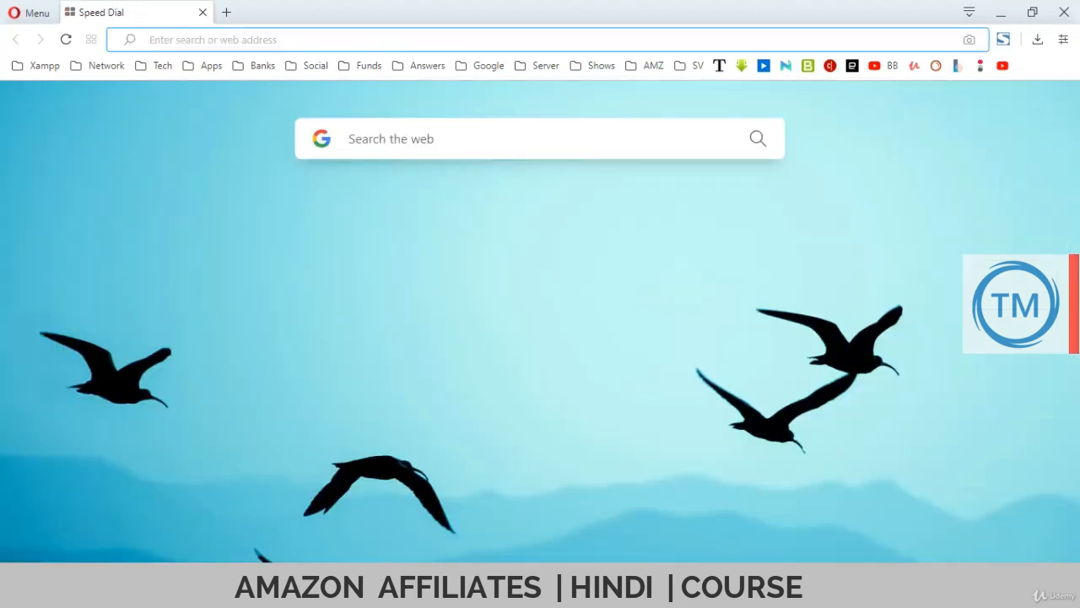
# Search Google for 'download wordpress' and download WordPress 5.2 from WordPress.org.
pyautogui.write('d')
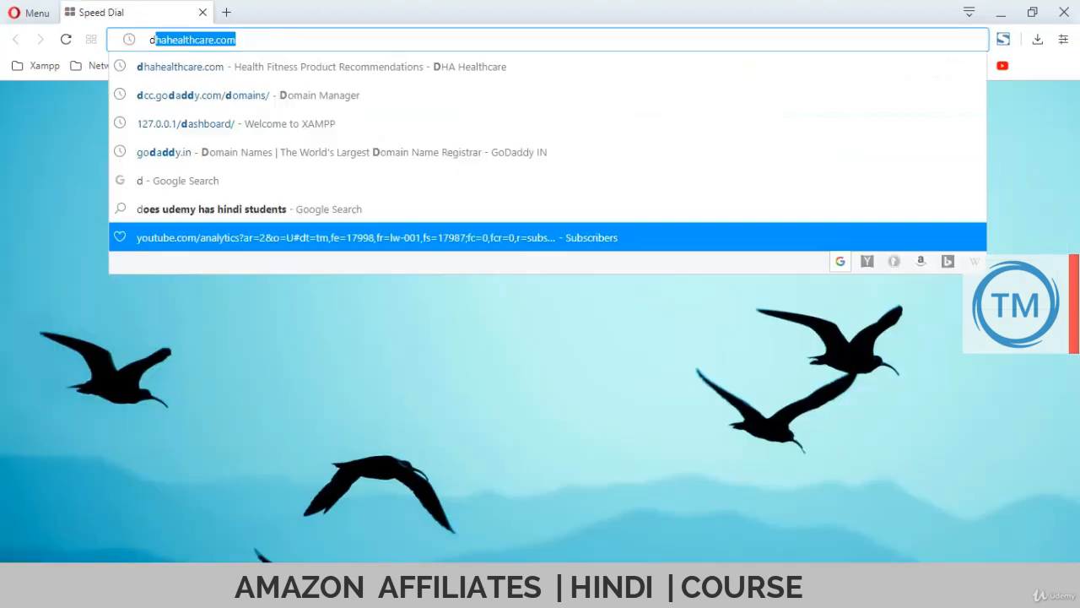
pyautogui.write('ownload w')
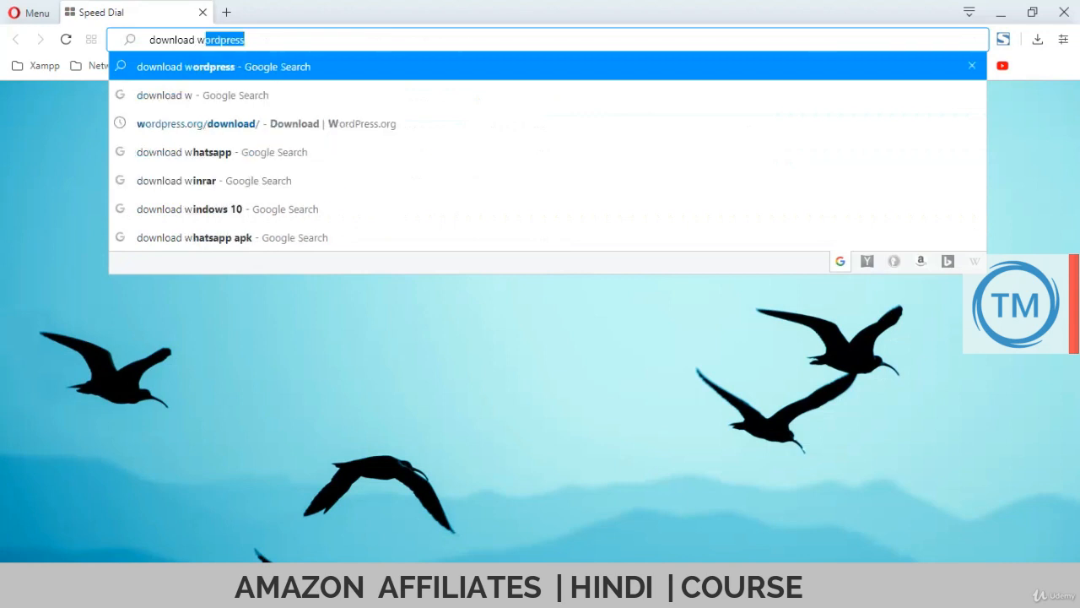
pyautogui.write('ordre')
pyautogui.press('Down')
pyautogui.press('Return')
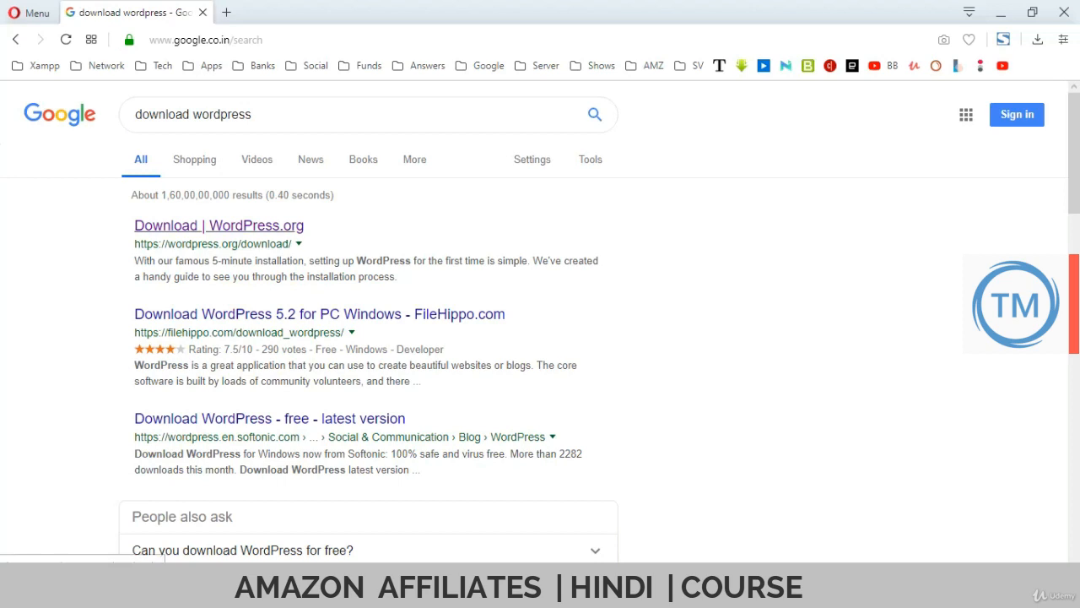
pyautogui.click(253, 225)
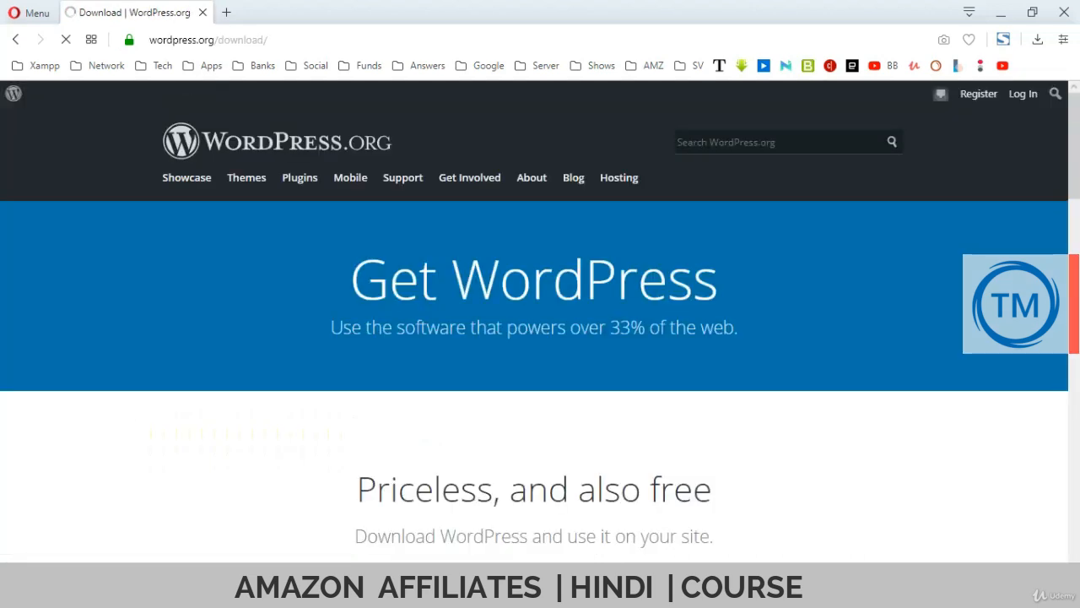
pyautogui.scroll(-1, 540, 338)
pyautogui.scroll(-2, 540, 338)
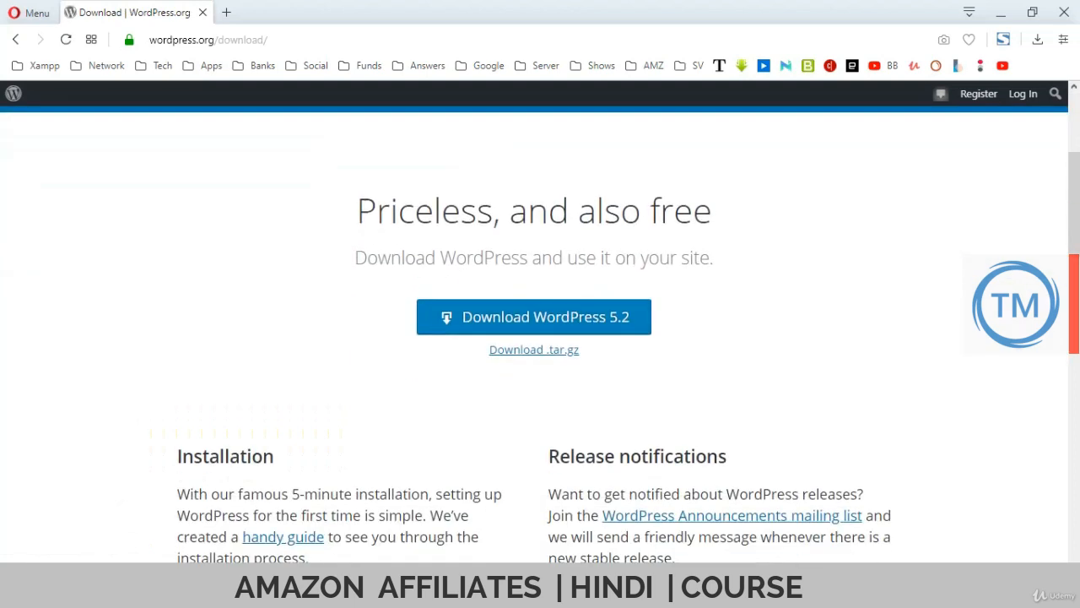
pyautogui.click(534, 279)
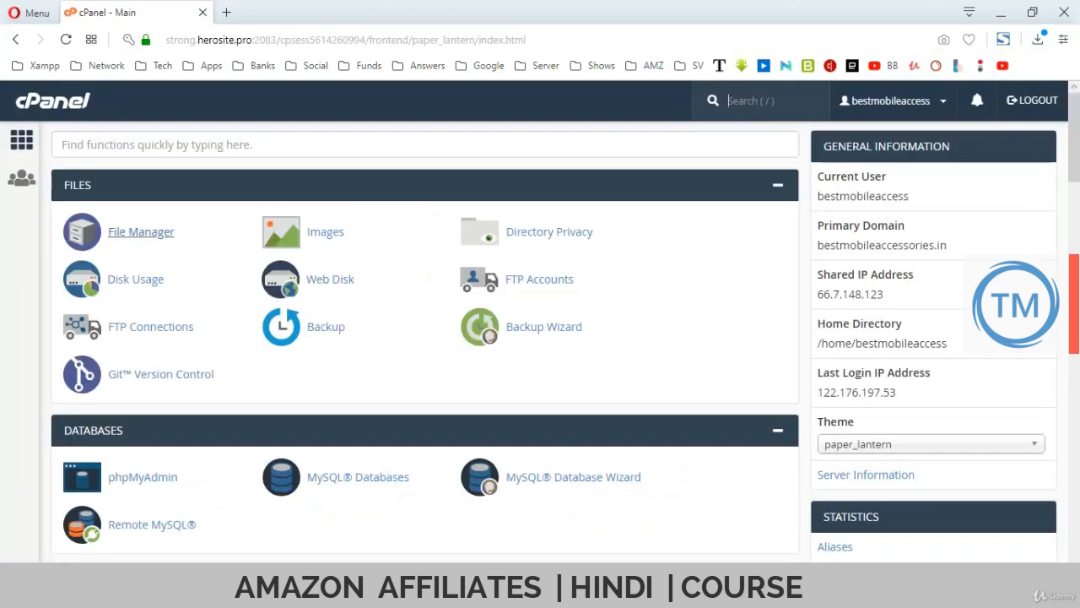
# Open public_html in cPanel File Manager and bring up its File Upload page.
pyautogui.click(135, 232)
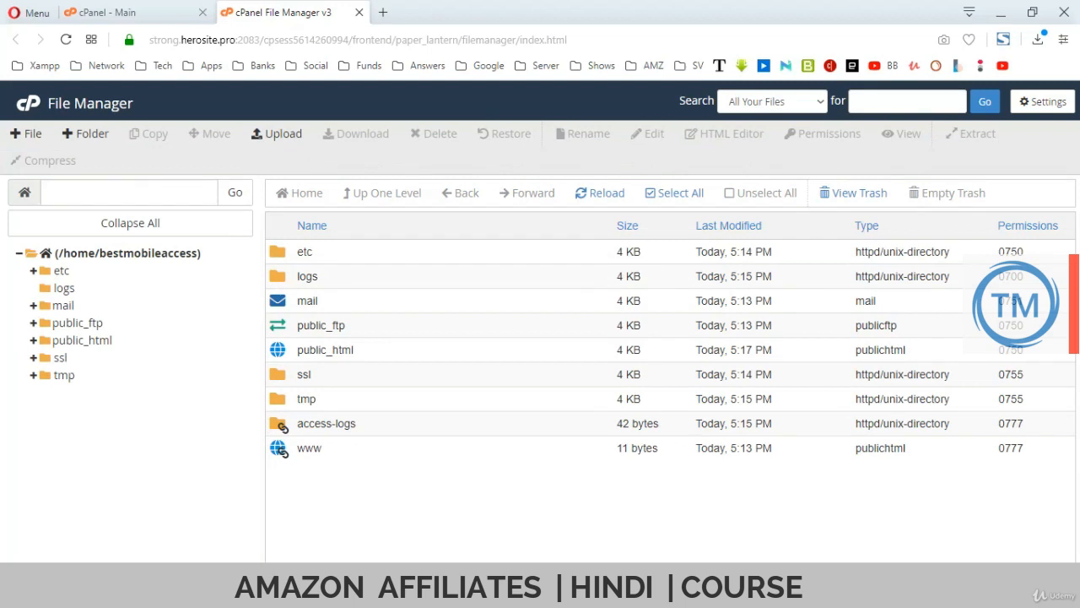
pyautogui.click(325, 350)
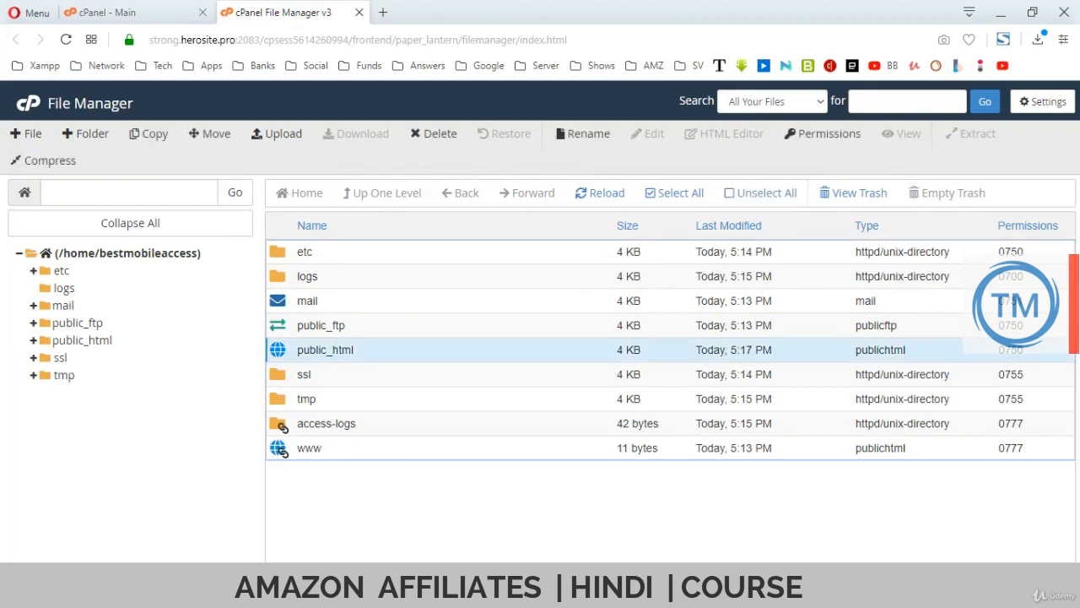
pyautogui.doubleClick(324, 349)
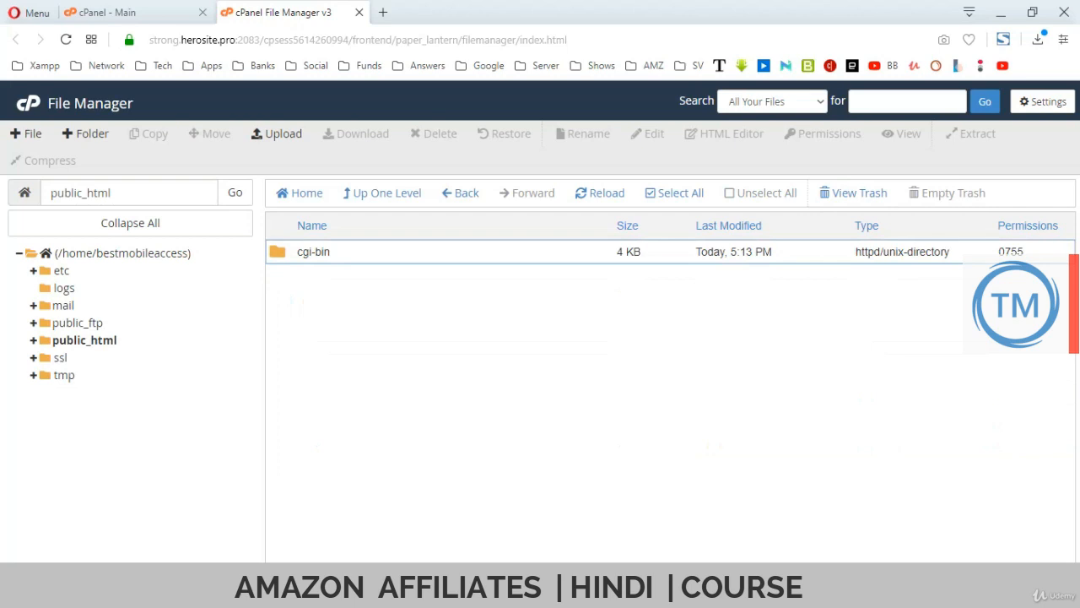
pyautogui.click(269, 133)
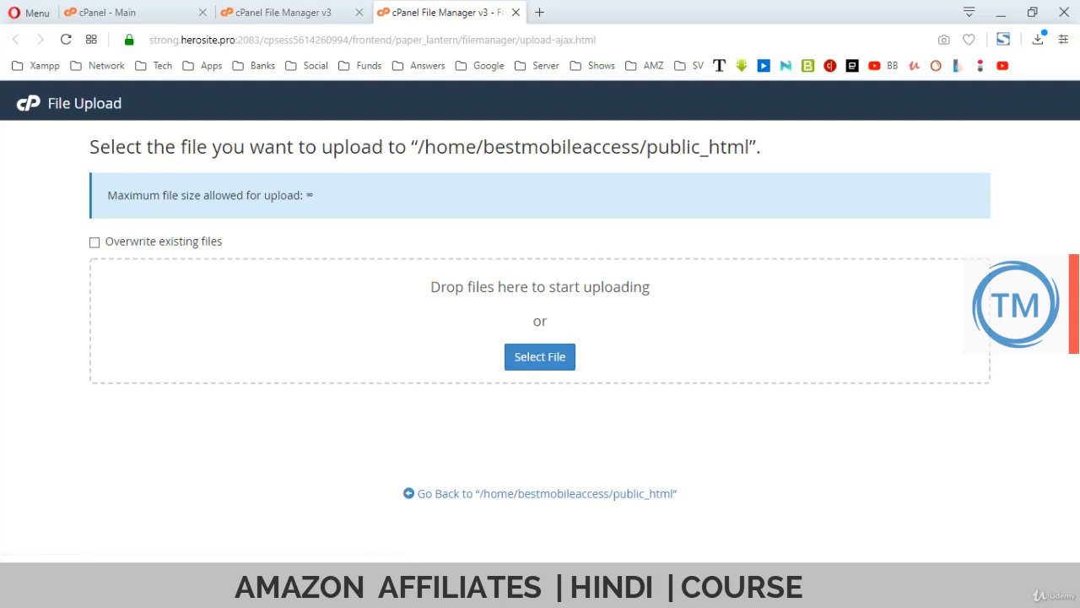
# Upload wordpress-5.2.zip from Downloads to public_html, then return to the public_html listing.
pyautogui.click(540, 356)
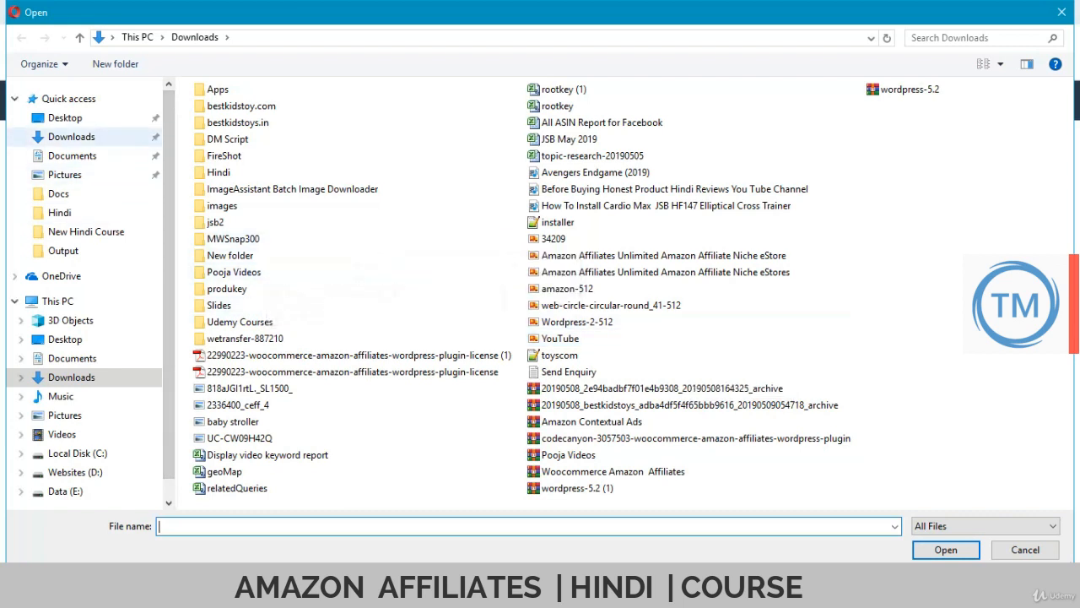
pyautogui.click(71, 135)
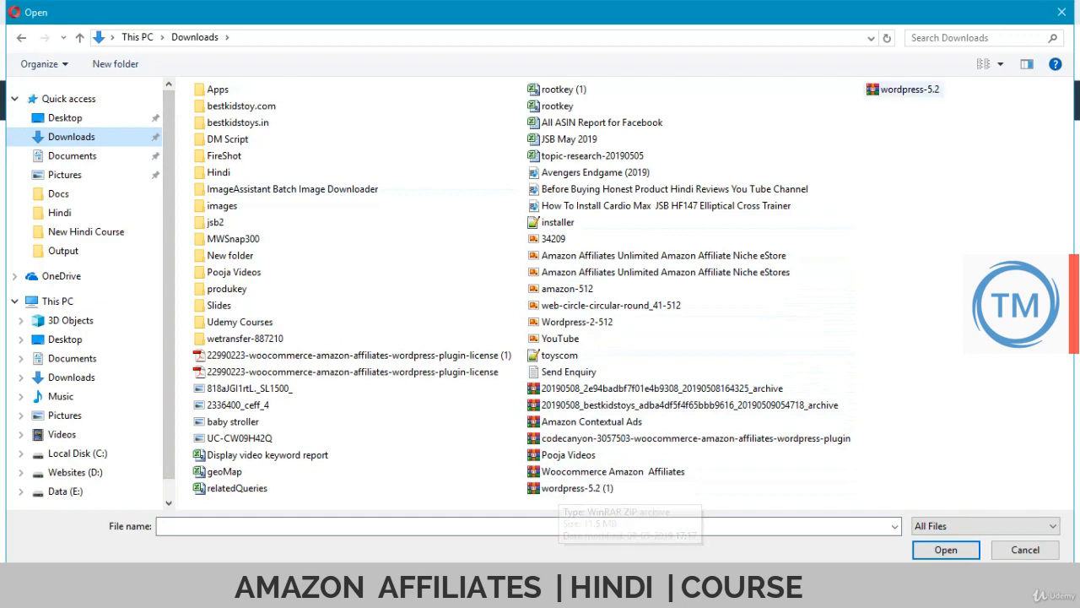
pyautogui.click(909, 89)
pyautogui.click(946, 550)
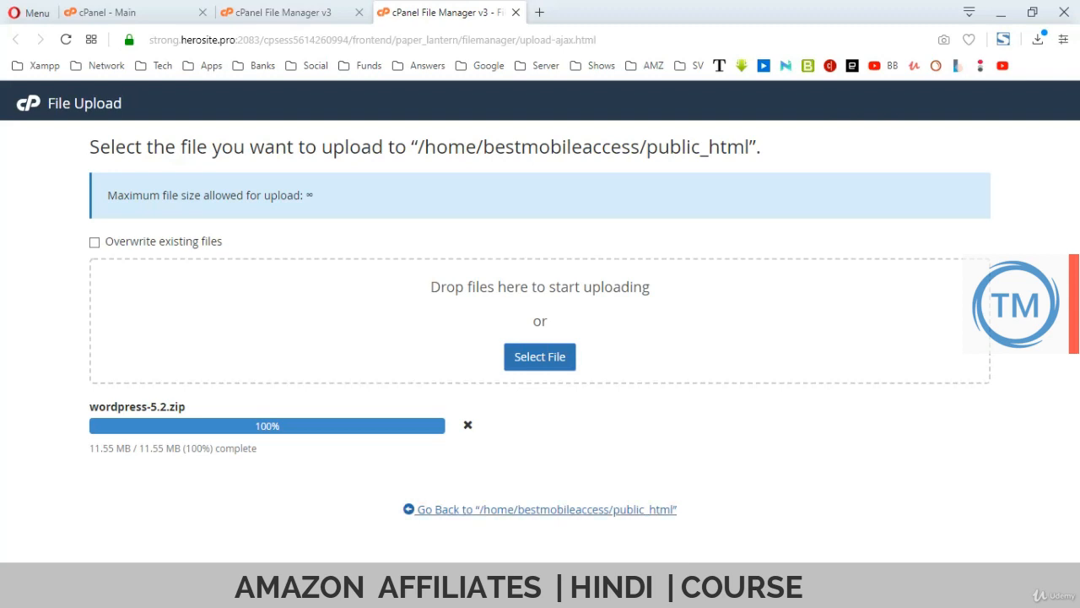
pyautogui.click(540, 510)
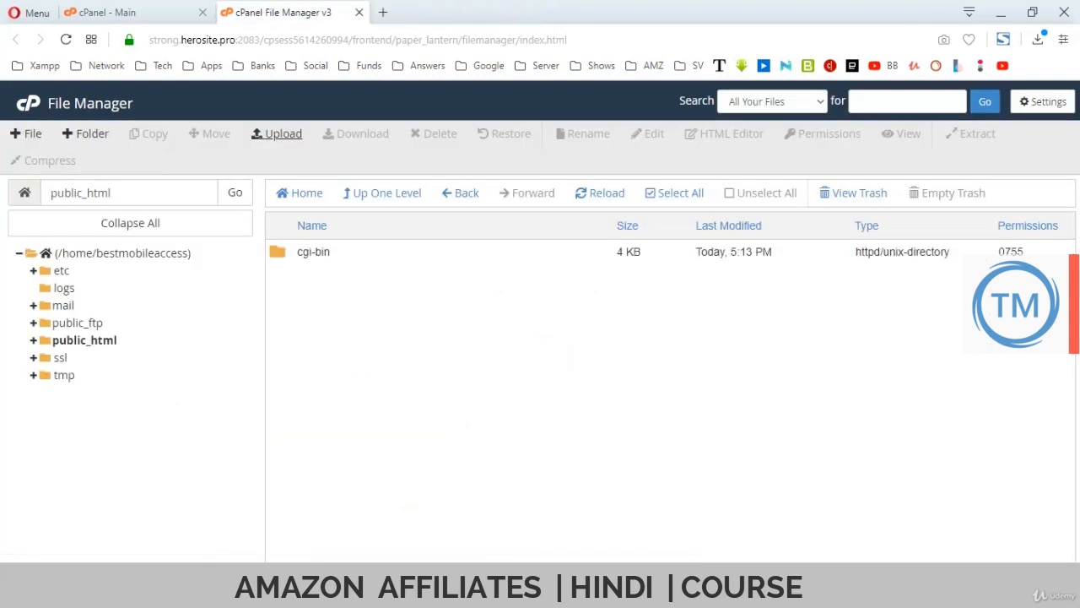
# Reload the public_html listing until wordpress-5.2.zip (11.55 MB) appears, then select it.
pyautogui.click(600, 194)
pyautogui.click(600, 193)
pyautogui.click(600, 193)
pyautogui.click(600, 193)
pyautogui.click(600, 194)
pyautogui.click(600, 193)
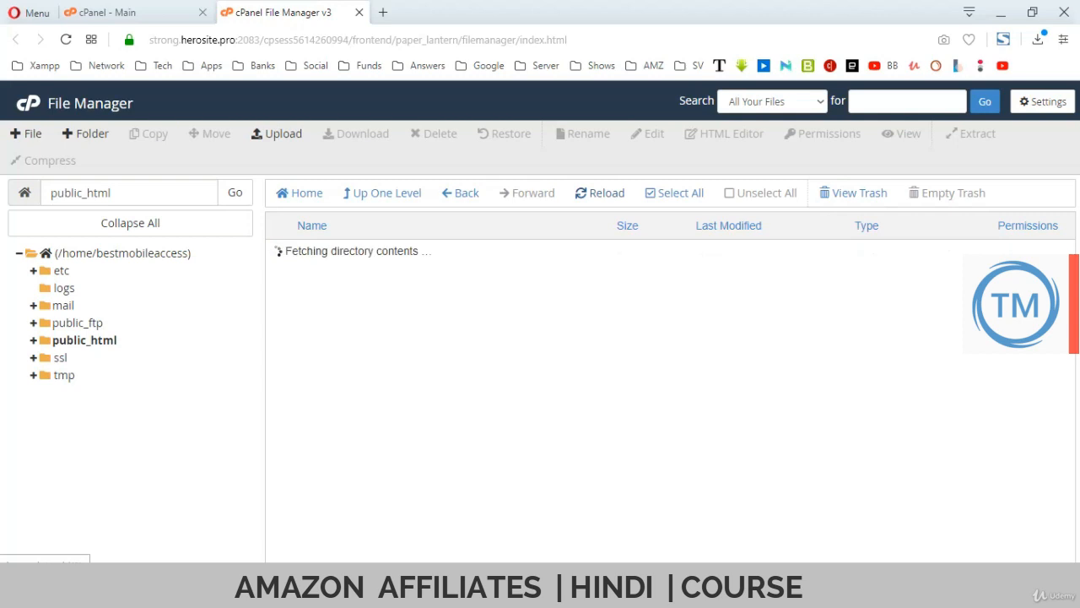
pyautogui.click(600, 193)
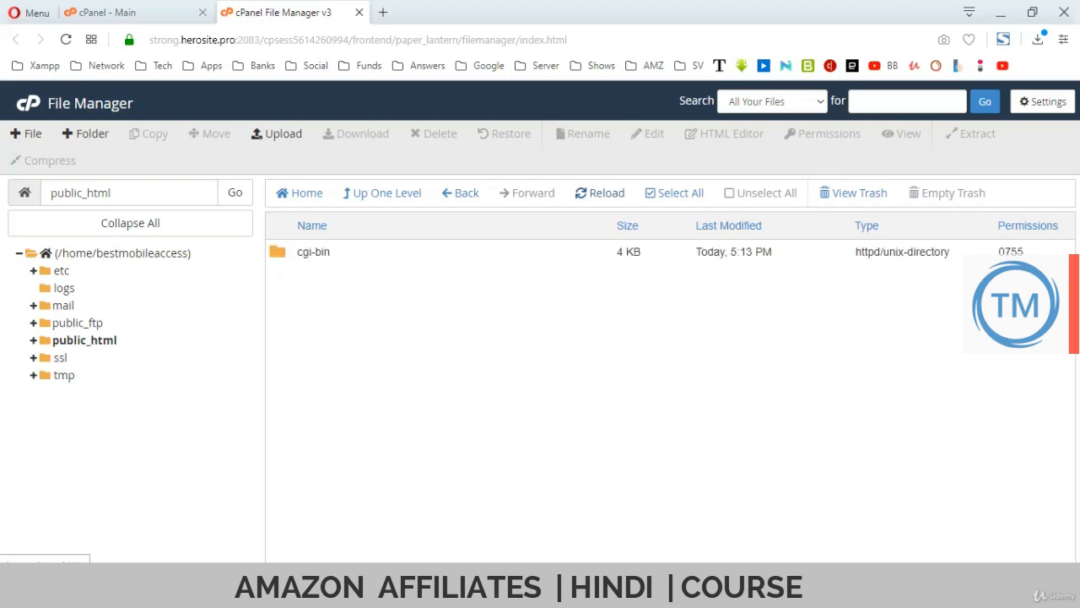
pyautogui.click(600, 193)
pyautogui.click(600, 193)
pyautogui.click(600, 193)
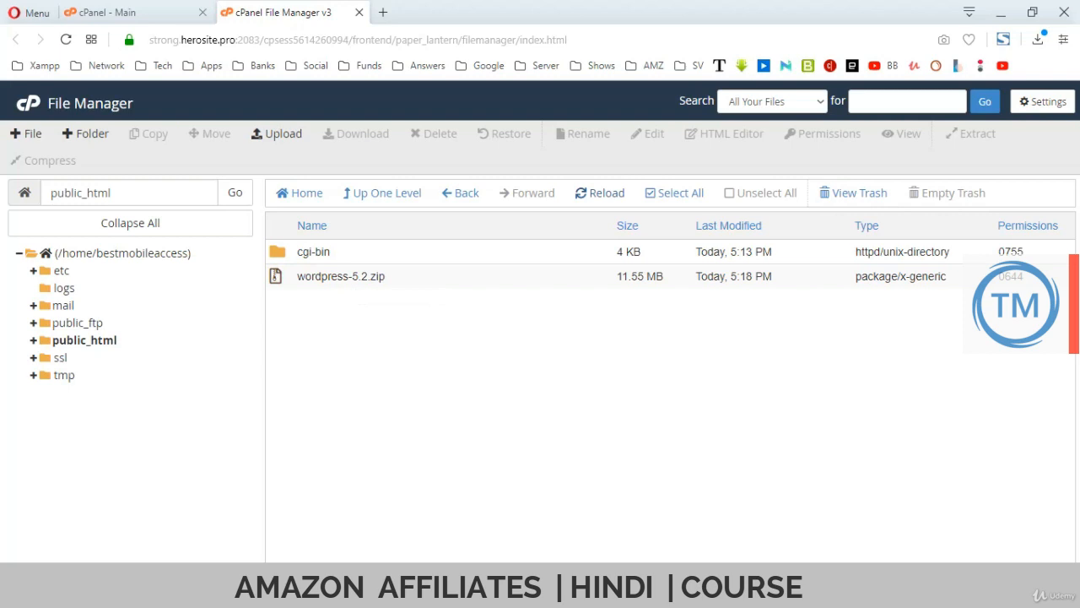
pyautogui.click(278, 277)
# Extract wordpress-5.2.zip into /public_html and close the extraction results.
pyautogui.rightClick(277, 277)
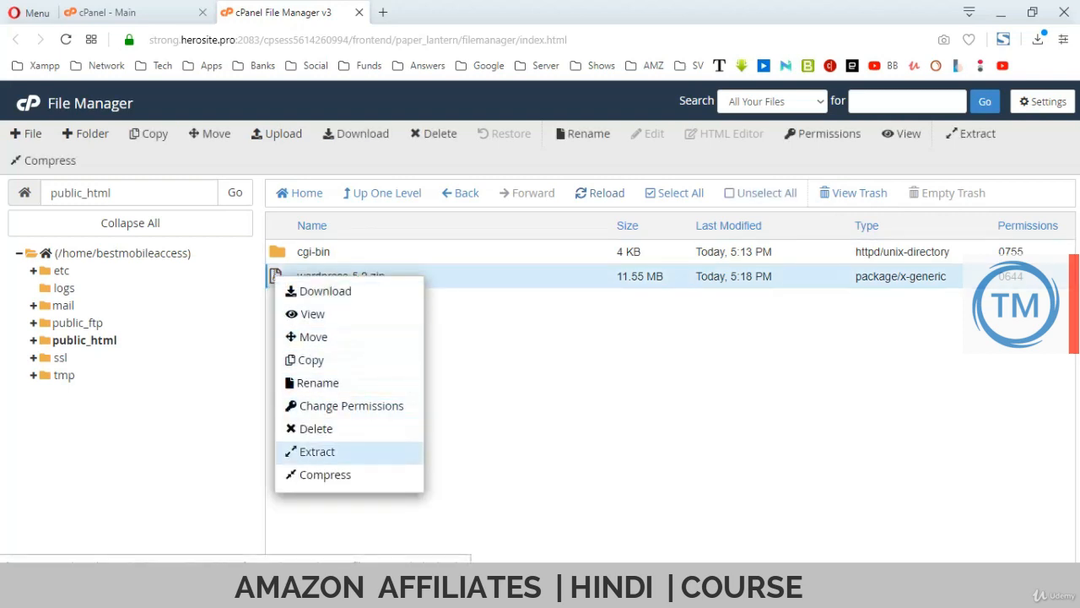
pyautogui.click(317, 452)
pyautogui.press('Return')
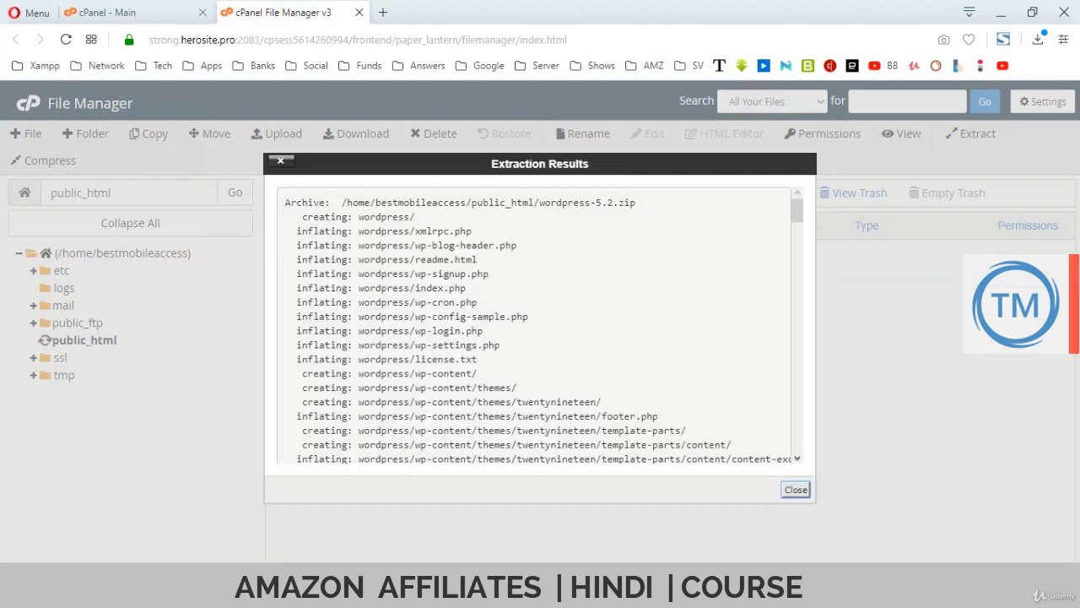
pyautogui.click(796, 490)
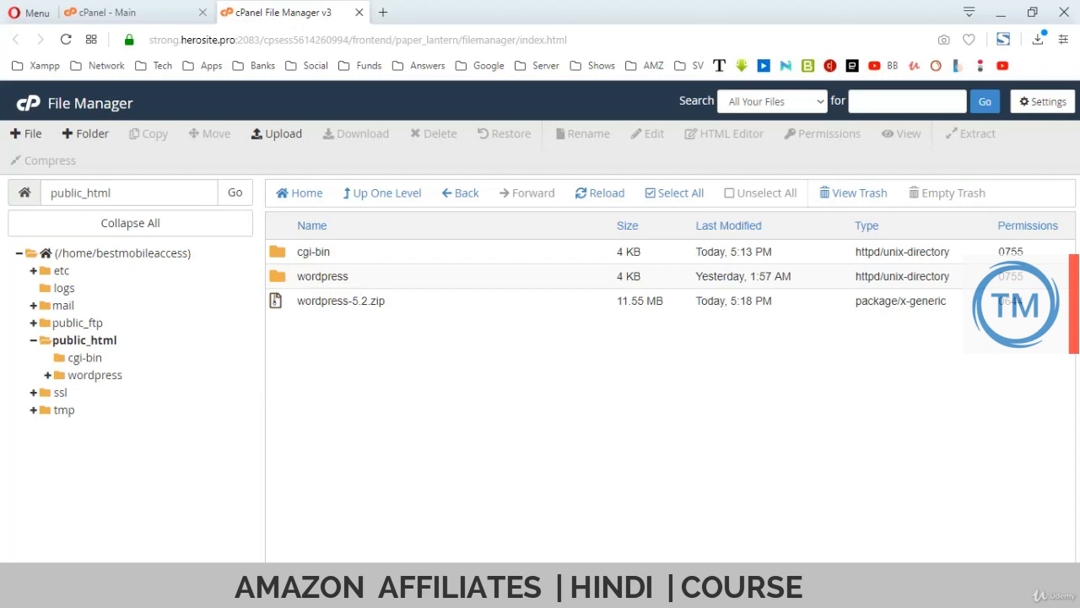
# Move all files from the wordpress folder up into public_html and check the listing.
pyautogui.doubleClick(322, 276)
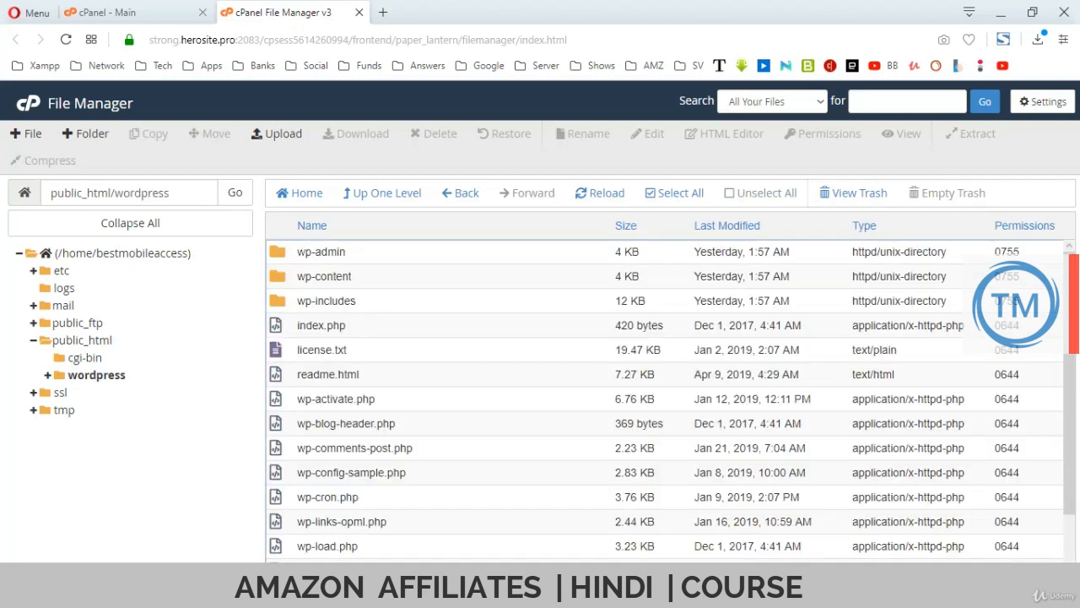
pyautogui.click(675, 192)
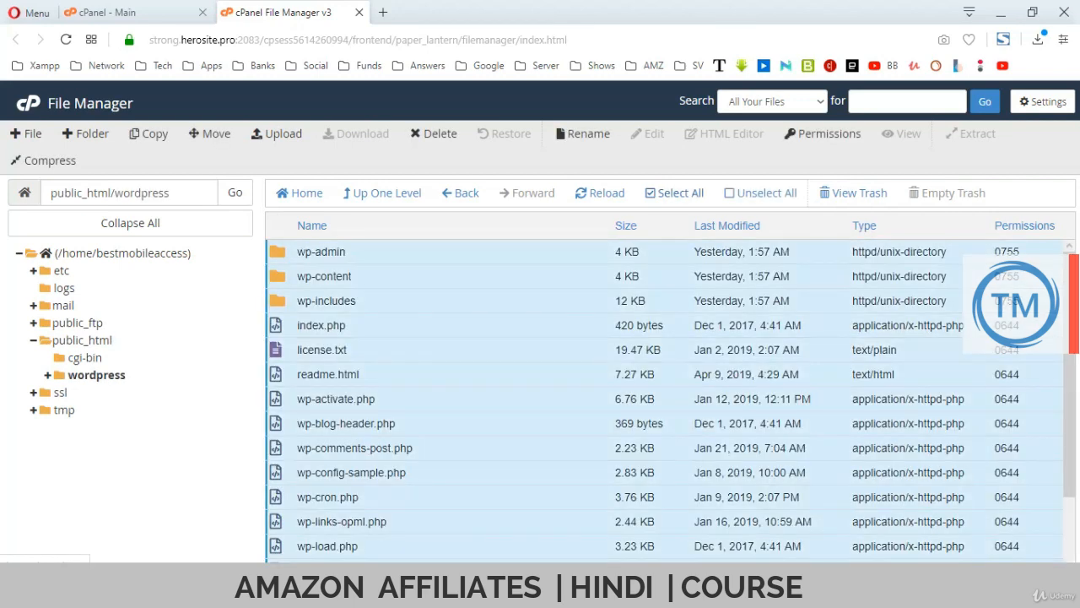
pyautogui.moveTo(277, 252); pyautogui.dragTo(99, 345)
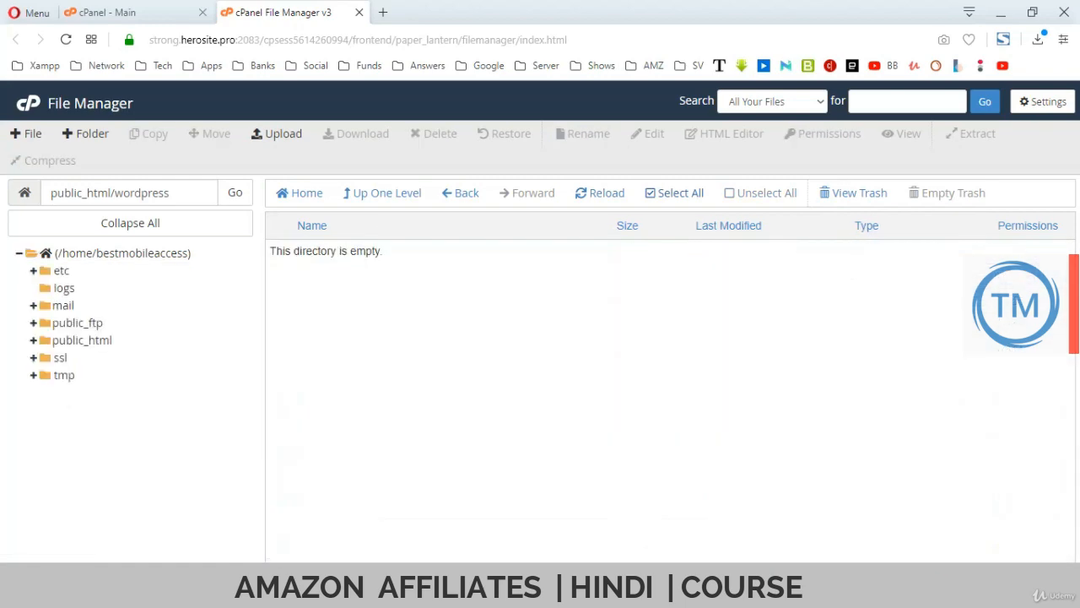
pyautogui.click(95, 341)
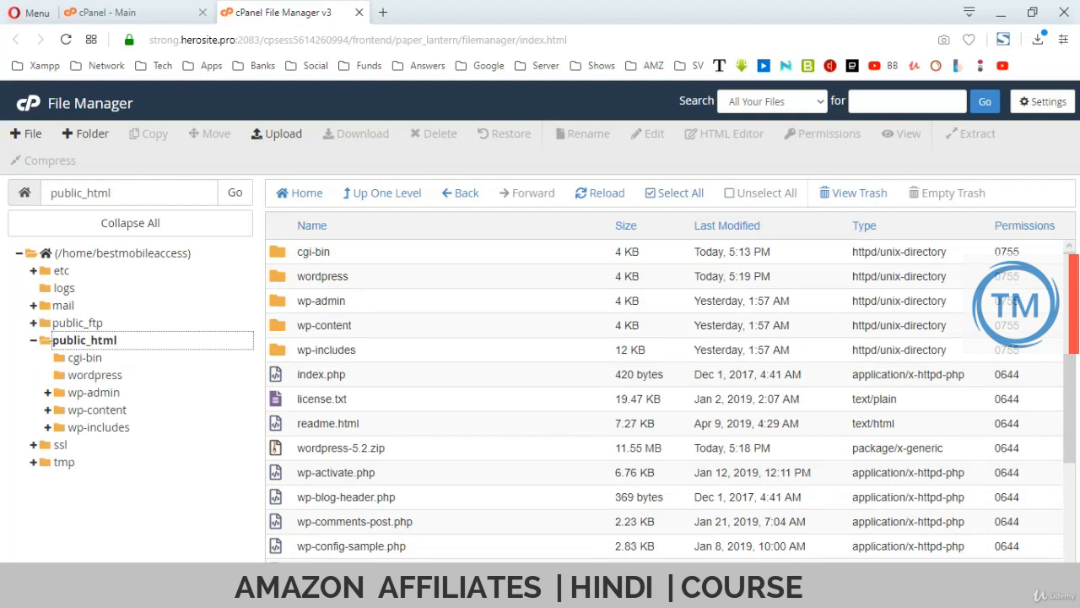
pyautogui.scroll(-2, 667, 405)
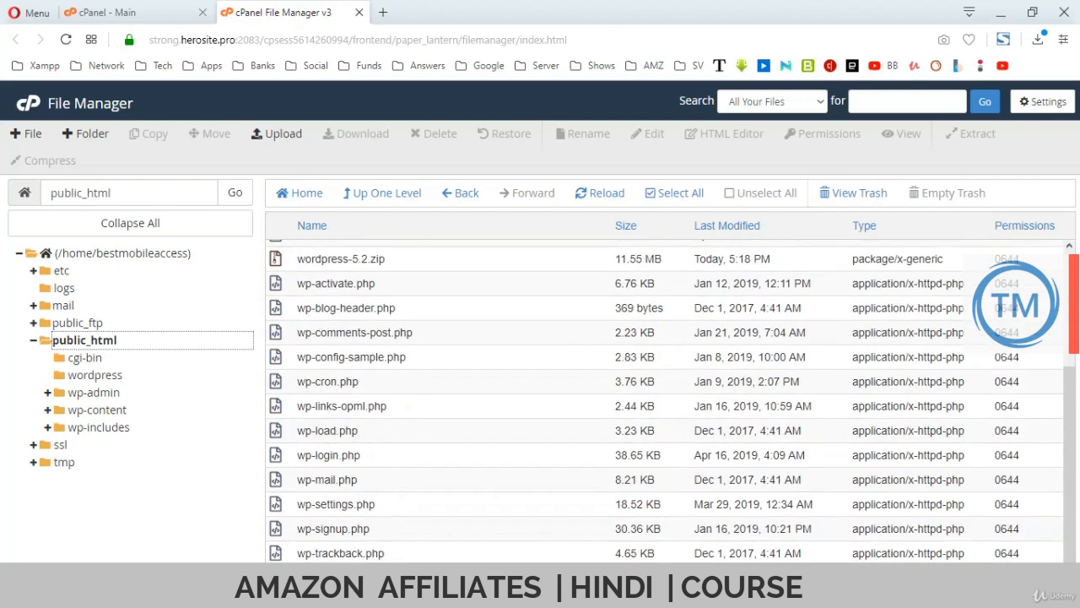
pyautogui.scroll(2, 666, 405)
# Delete the empty wordpress folder and the wordpress-5.2.zip archive from public_html.
pyautogui.click(322, 276)
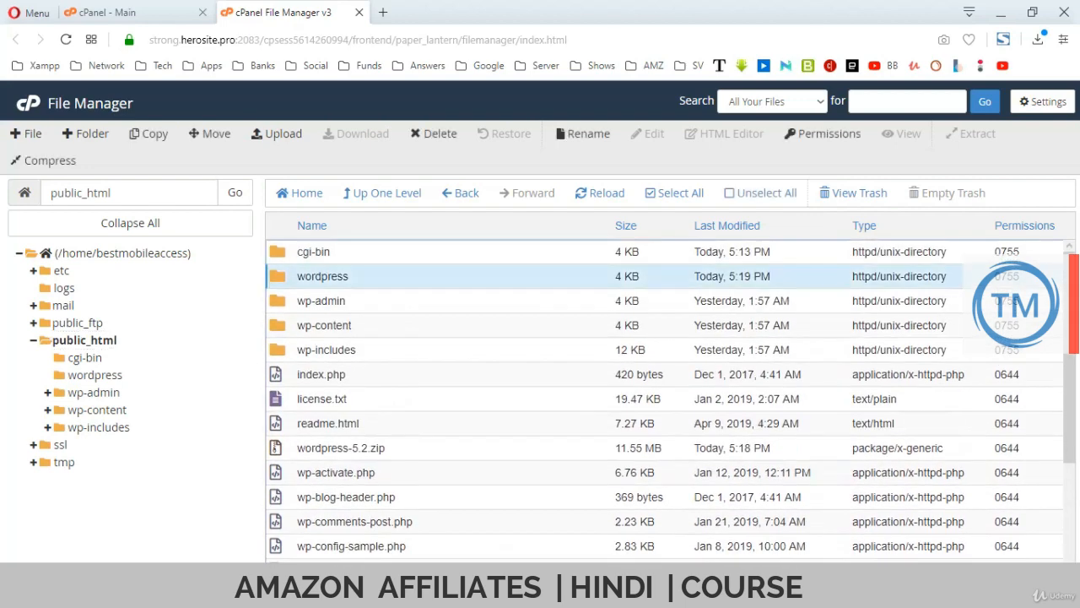
pyautogui.click(434, 134)
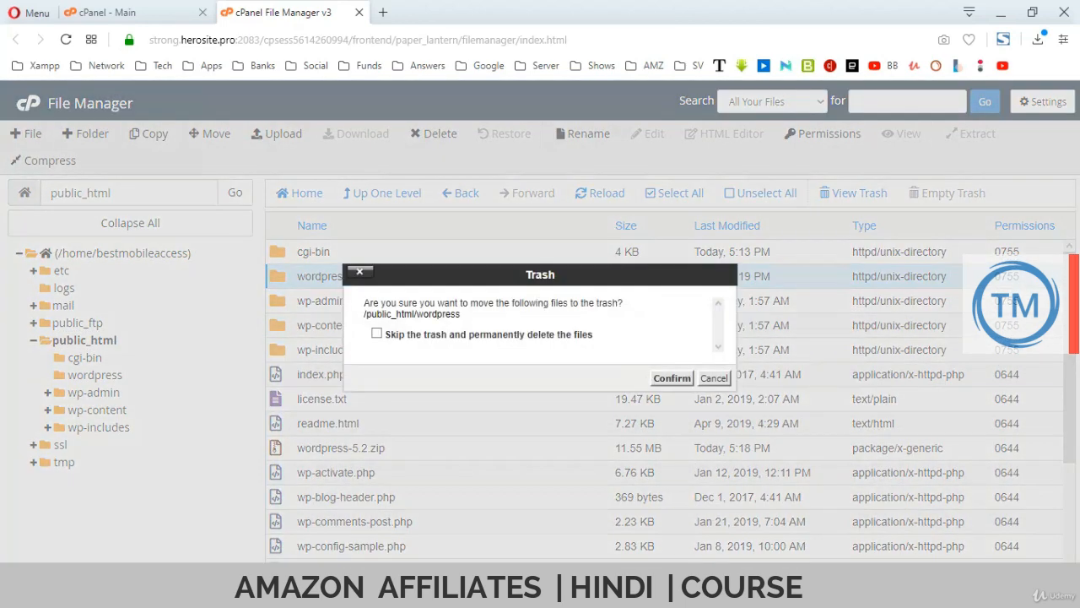
pyautogui.click(671, 378)
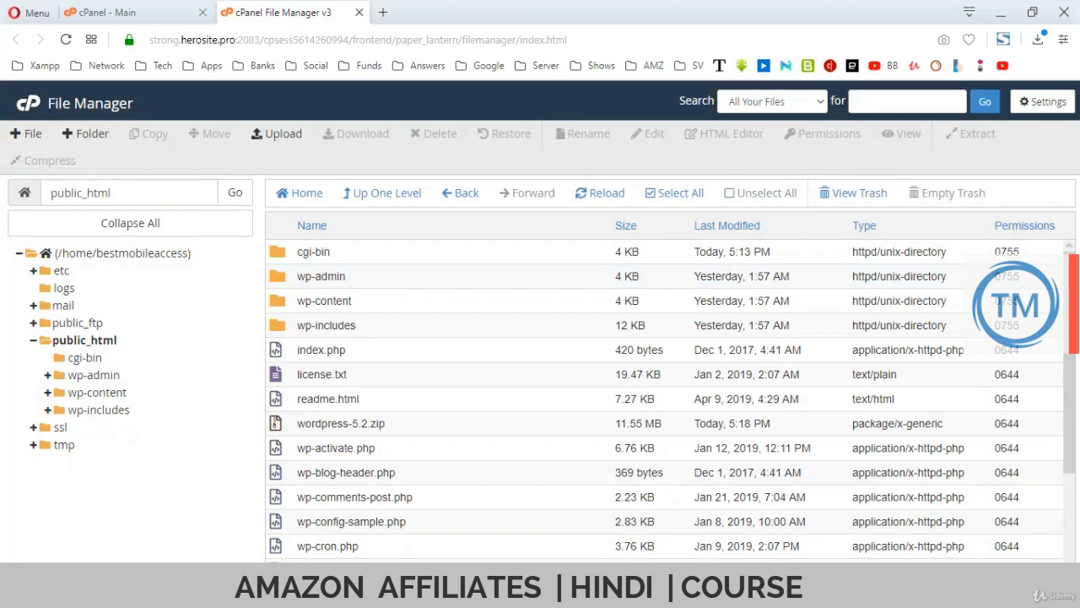
pyautogui.click(341, 424)
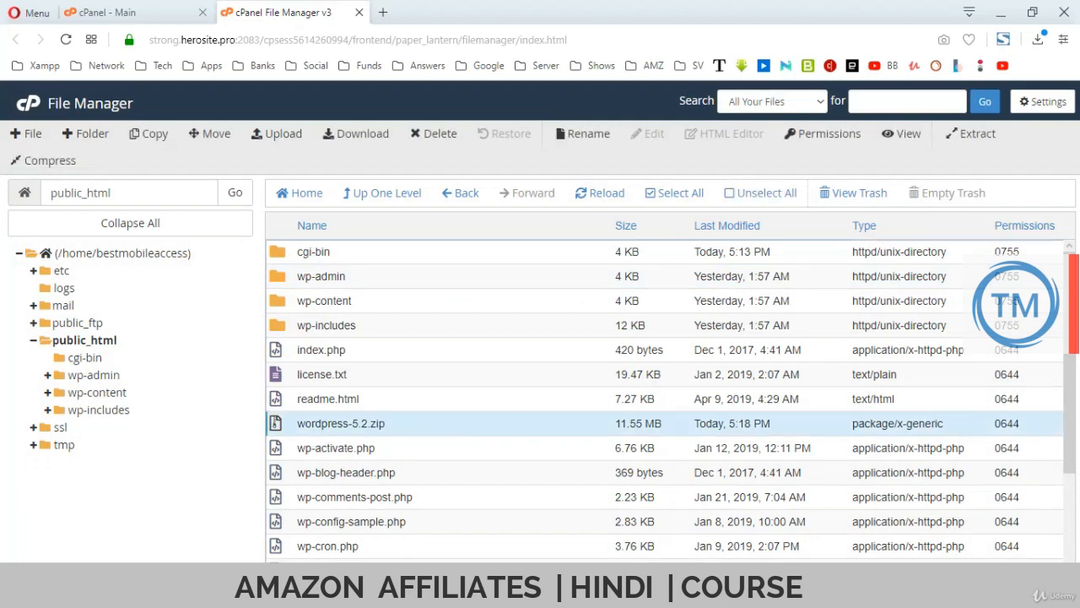
pyautogui.click(427, 134)
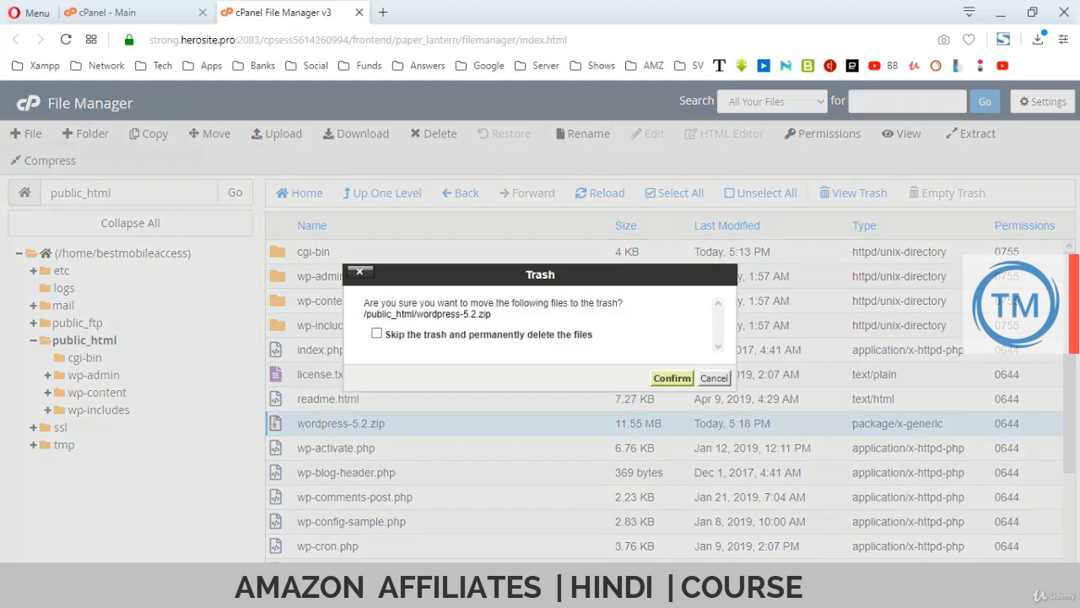
pyautogui.click(672, 378)
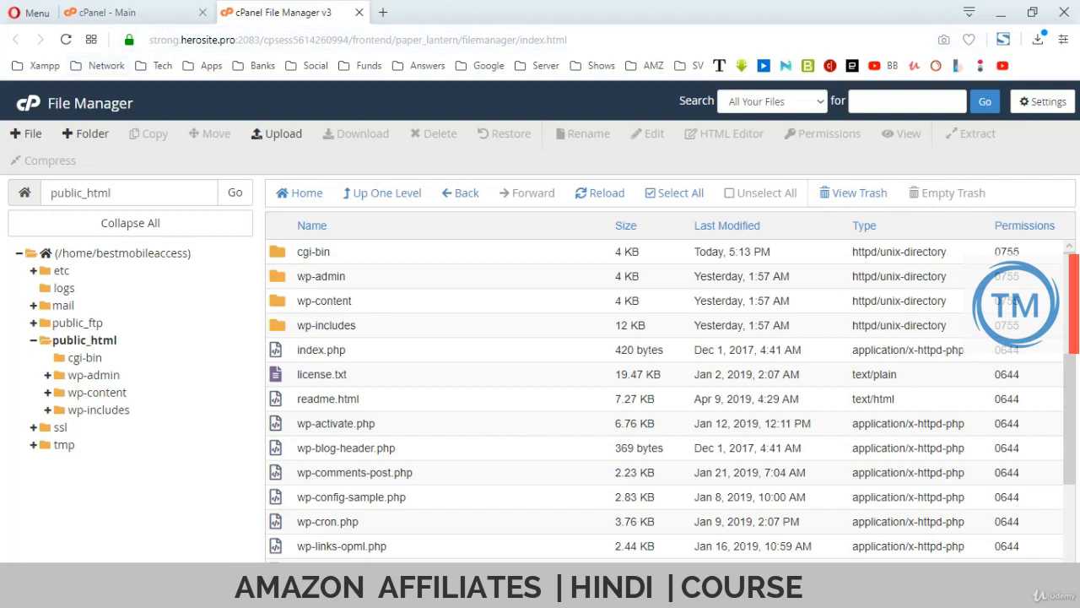
# Add blank lines below the login notes in Notepad, then open cPanel's MySQL Databases page.
pyautogui.click(108, 12)
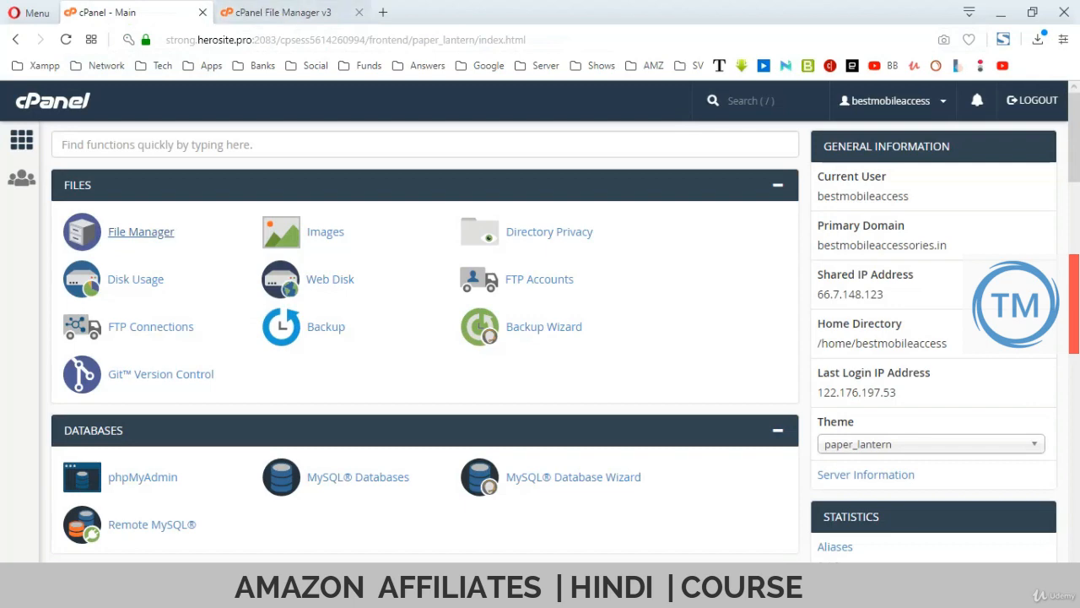
pyautogui.click(283, 12)
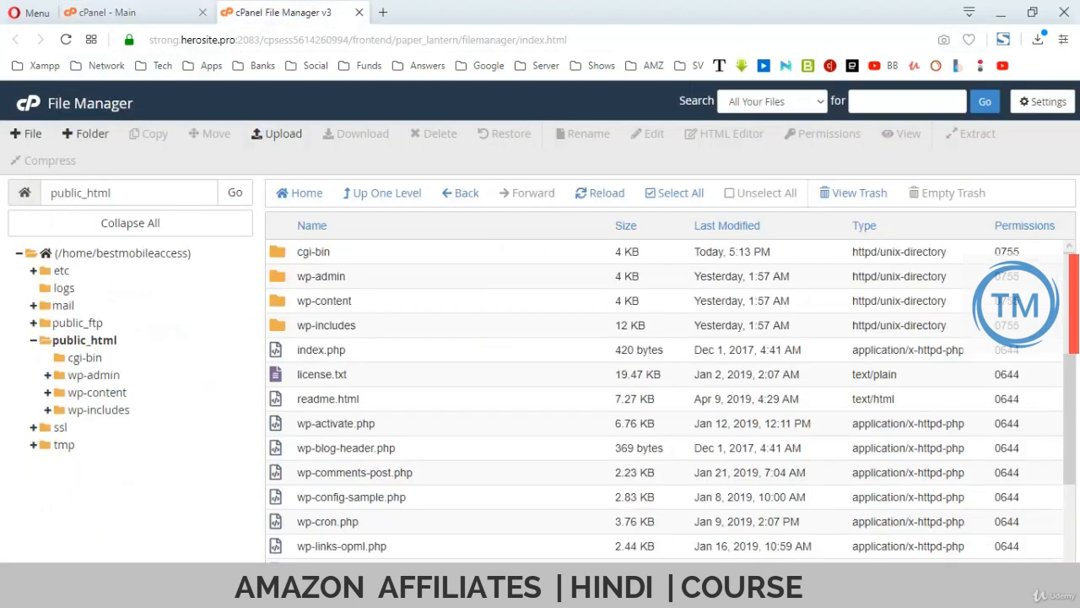
pyautogui.click(107, 12)
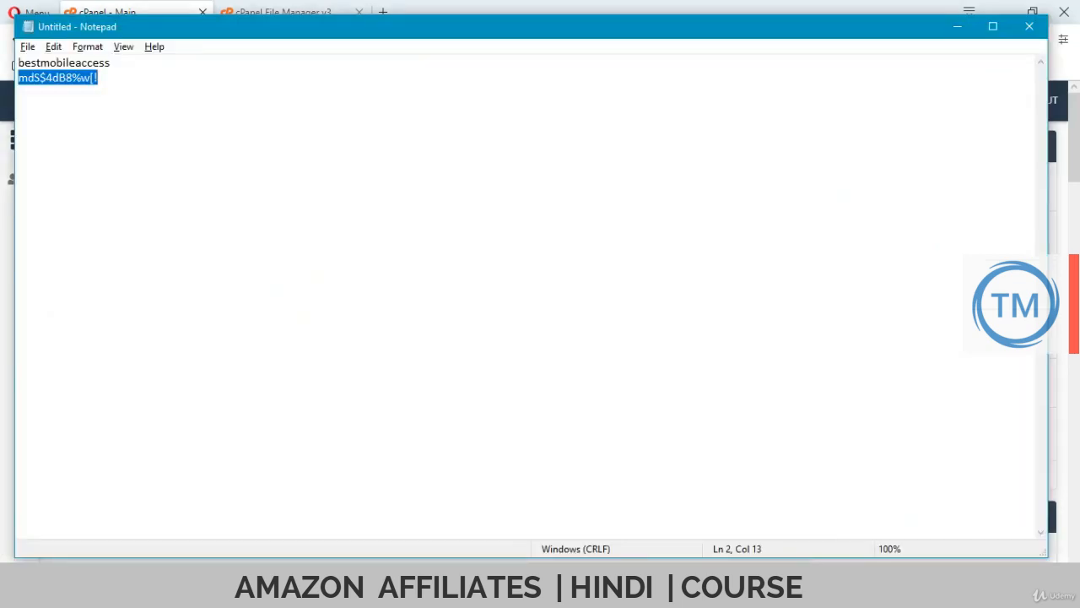
pyautogui.press('End')
pyautogui.press('Return')
pyautogui.press('Return')
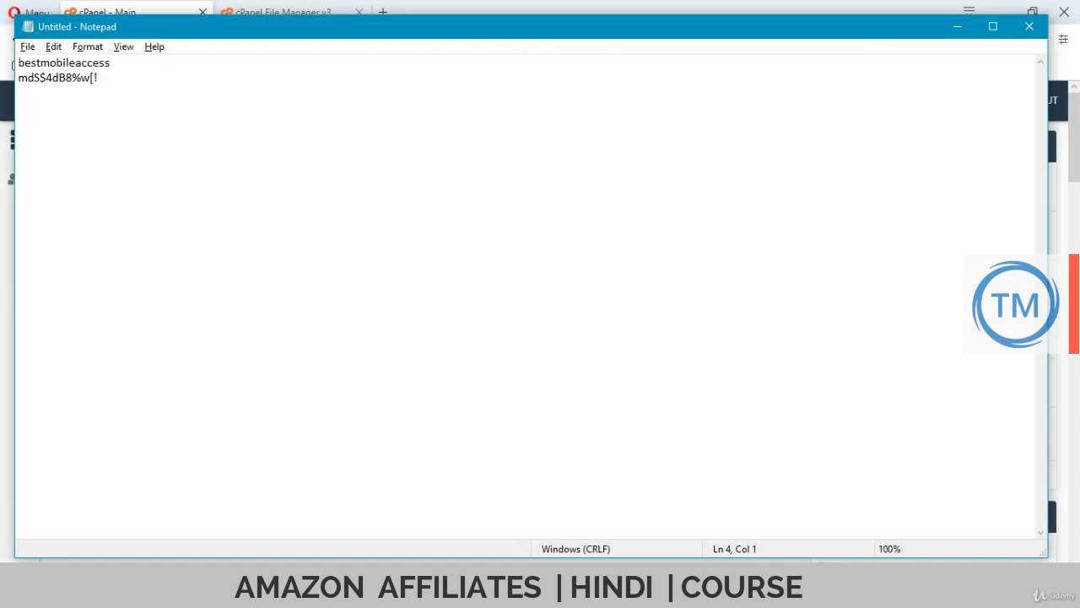
pyautogui.hotkey('alt', 'Tab')
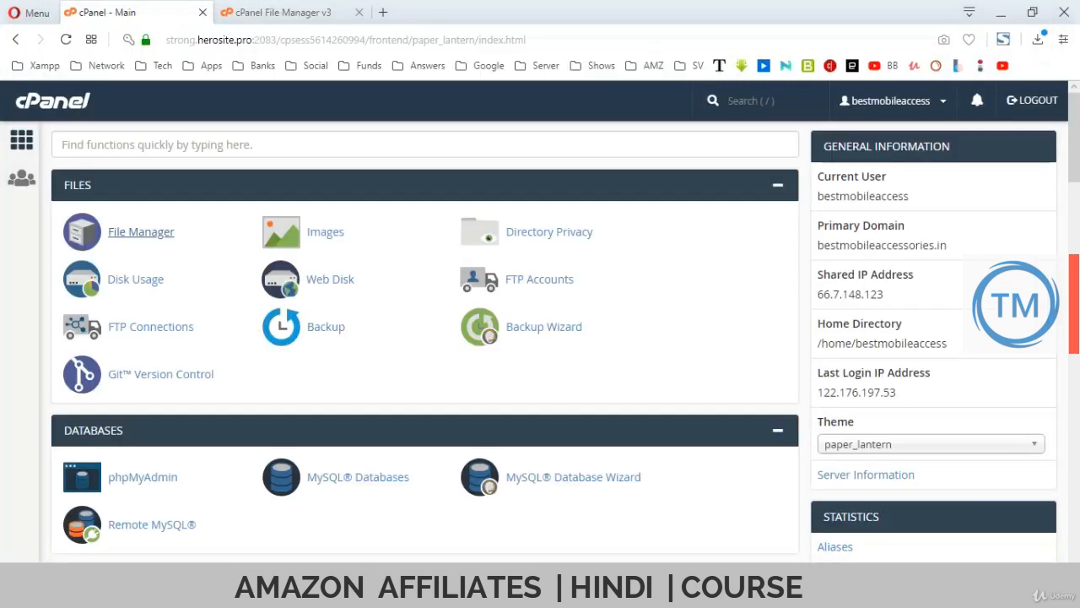
pyautogui.click(358, 477)
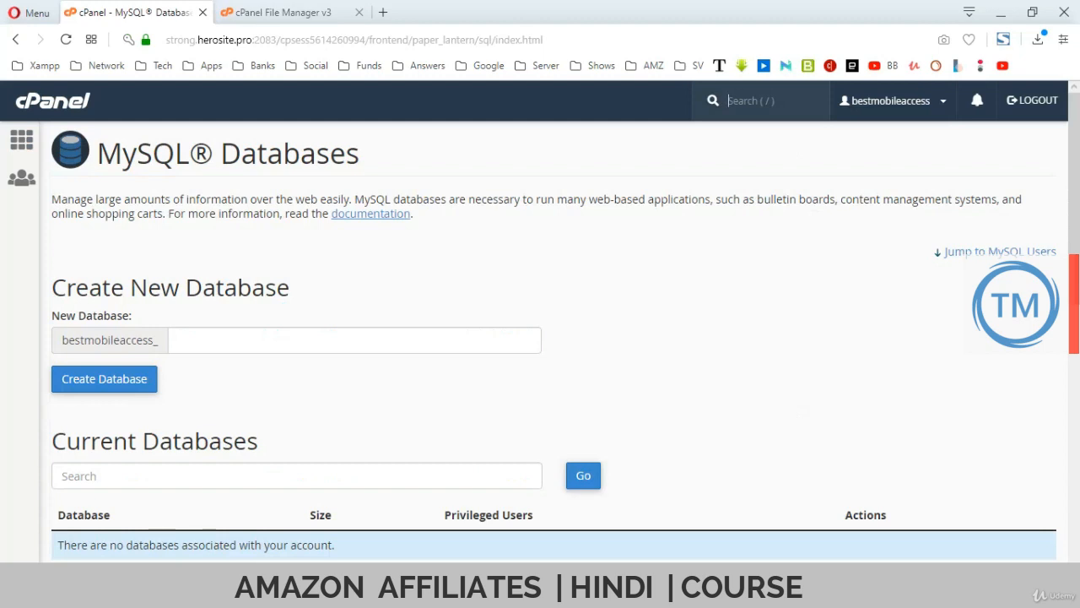
# Create a new MySQL database named 'mobile' (bestmobileaccess_mobile).
pyautogui.scroll(-2, 553, 341)
pyautogui.scroll(1, 553, 341)
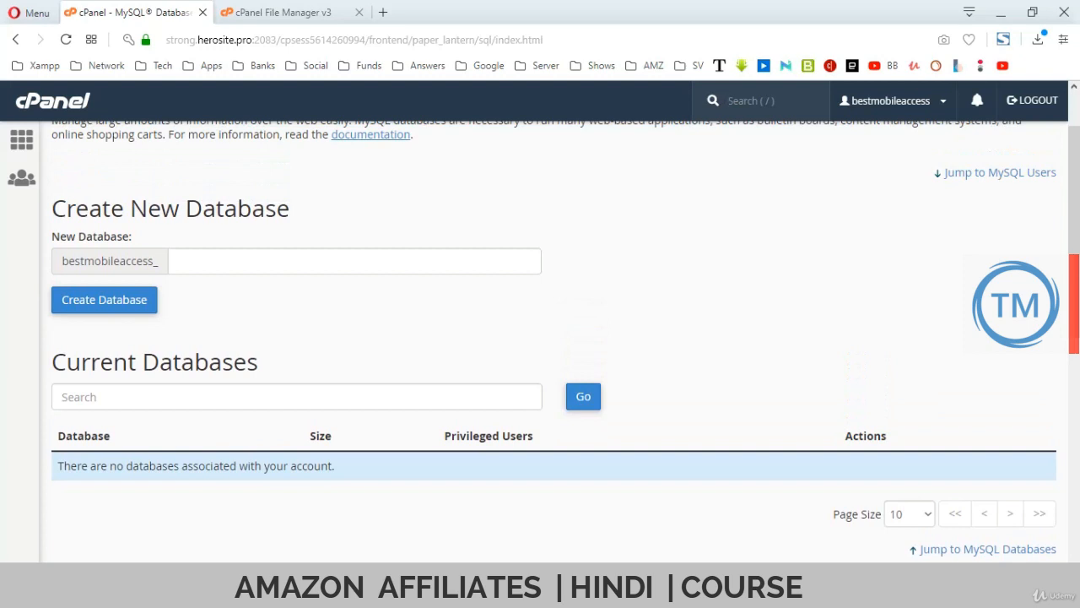
pyautogui.click(354, 261)
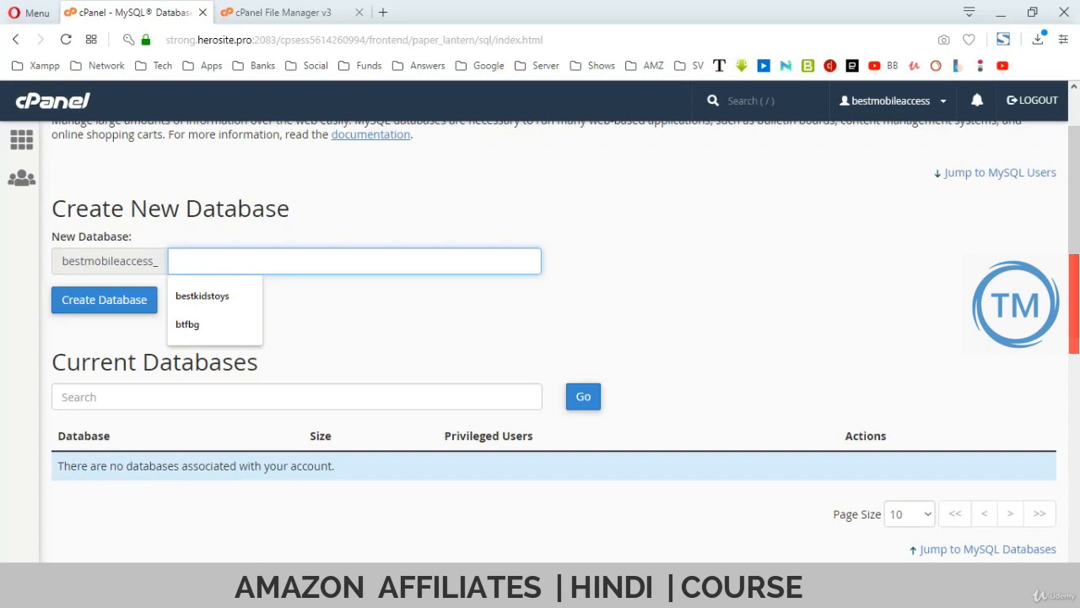
pyautogui.write('mobile')
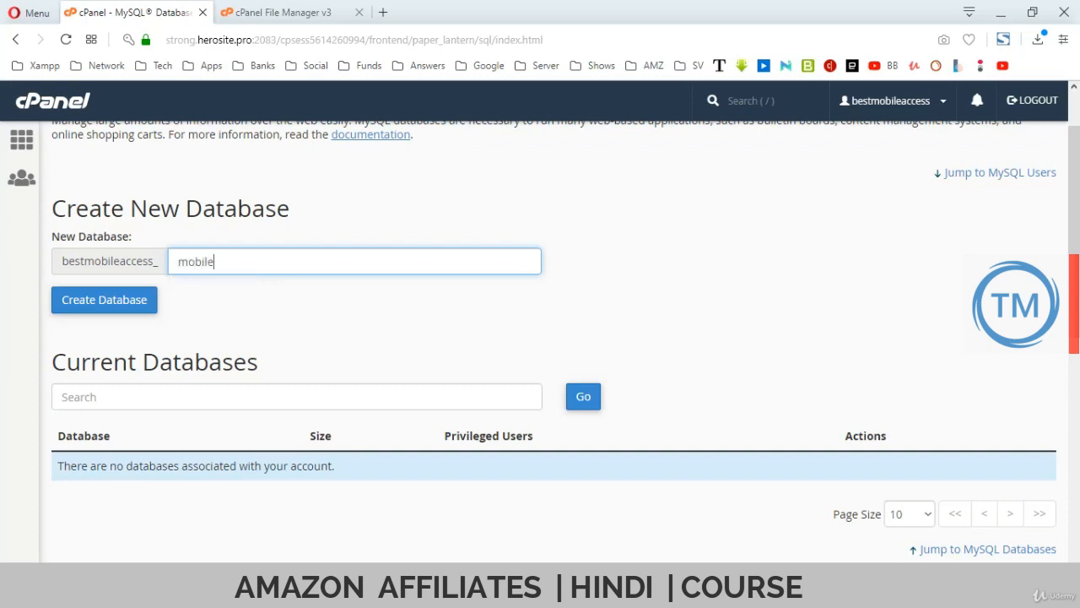
pyautogui.press('Return')
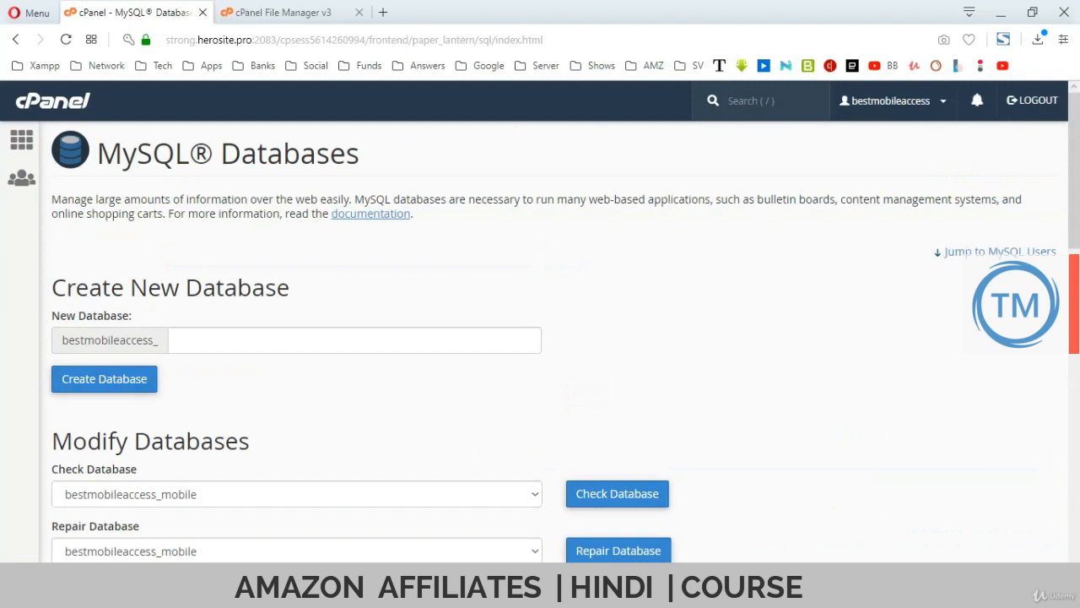
# Create the MySQL user 'mobile' with a generated very strong password.
pyautogui.scroll(-5, 557, 337)
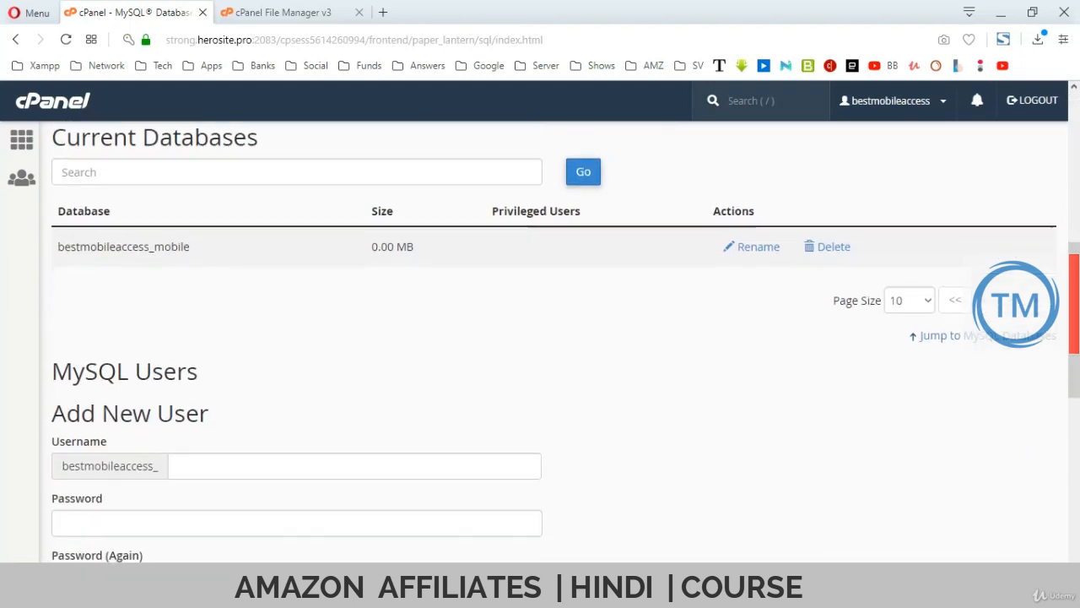
pyautogui.scroll(-3, 557, 337)
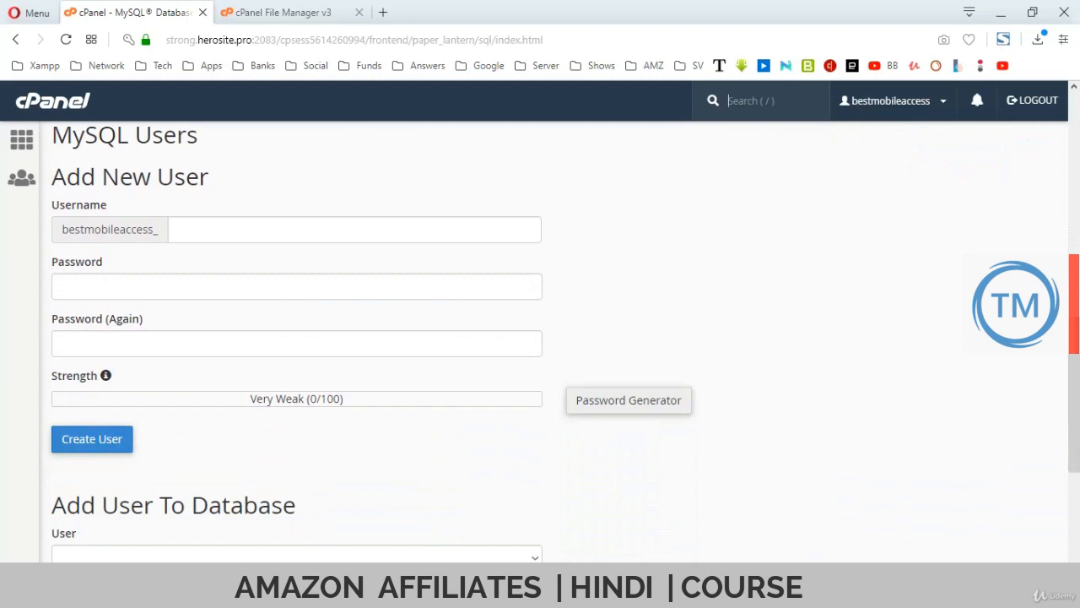
pyautogui.moveTo(61, 229); pyautogui.dragTo(159, 229)
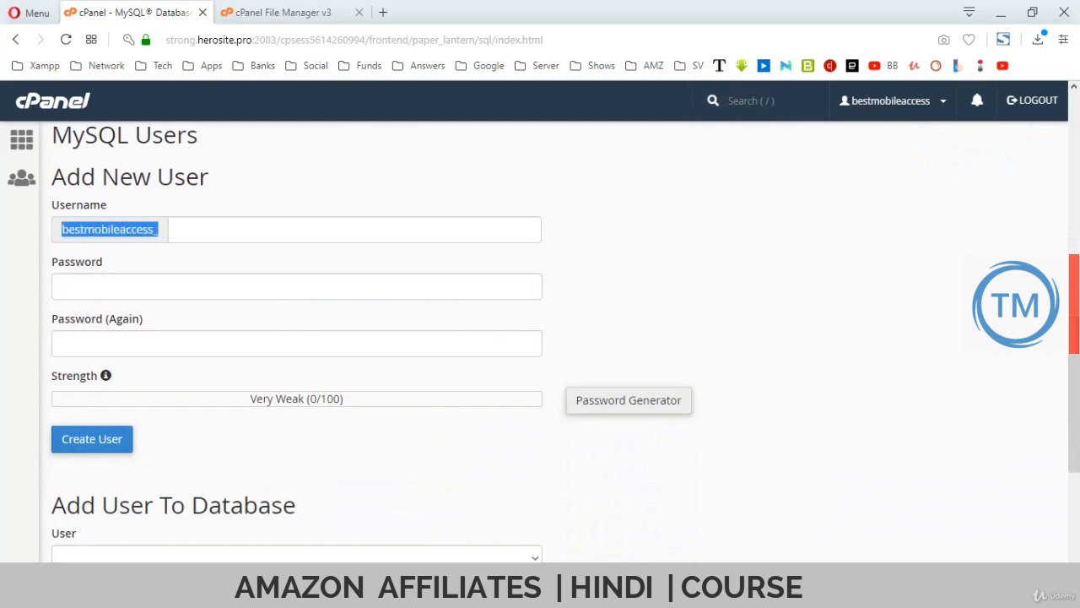
pyautogui.click(198, 230)
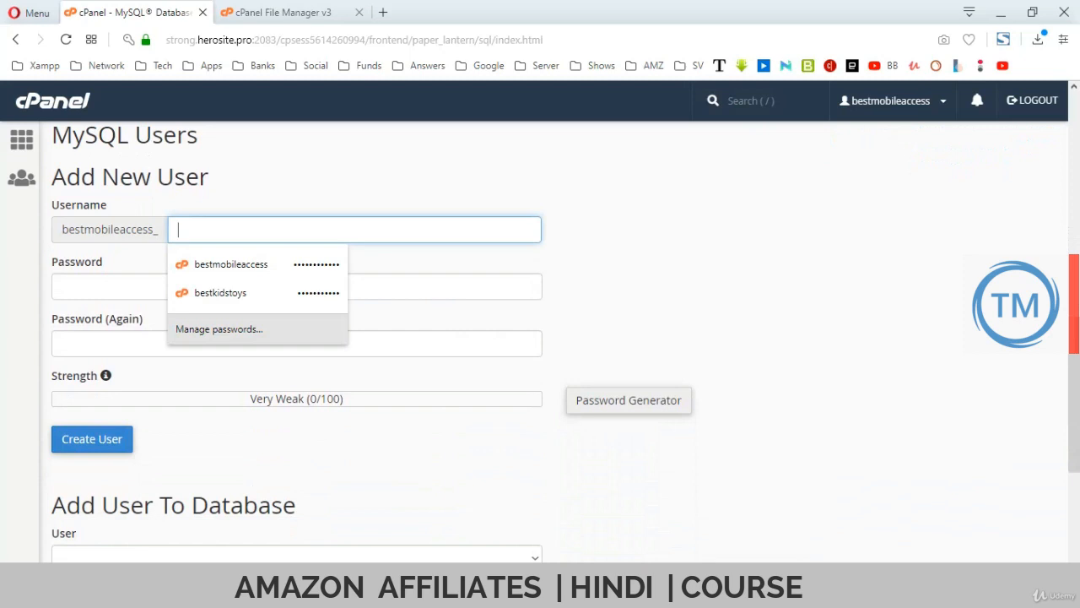
pyautogui.write('mobile')
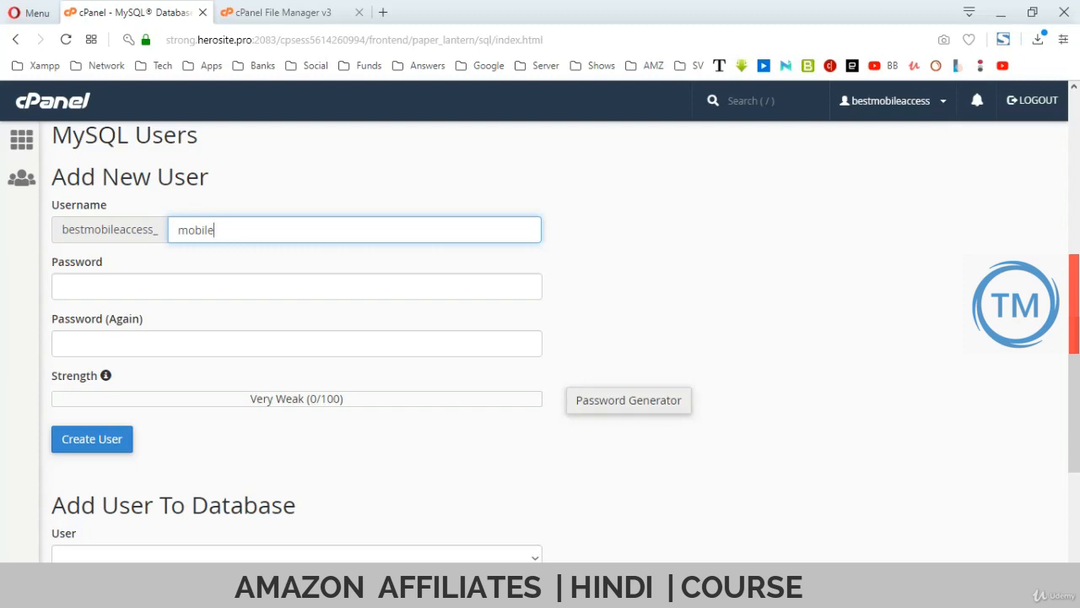
pyautogui.click(629, 400)
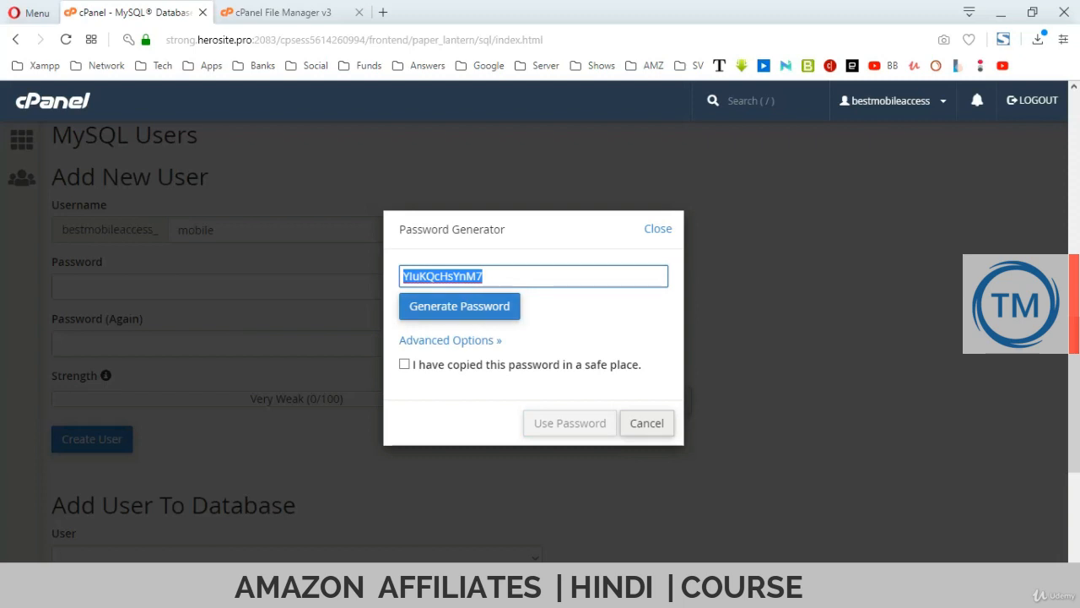
pyautogui.click(404, 364)
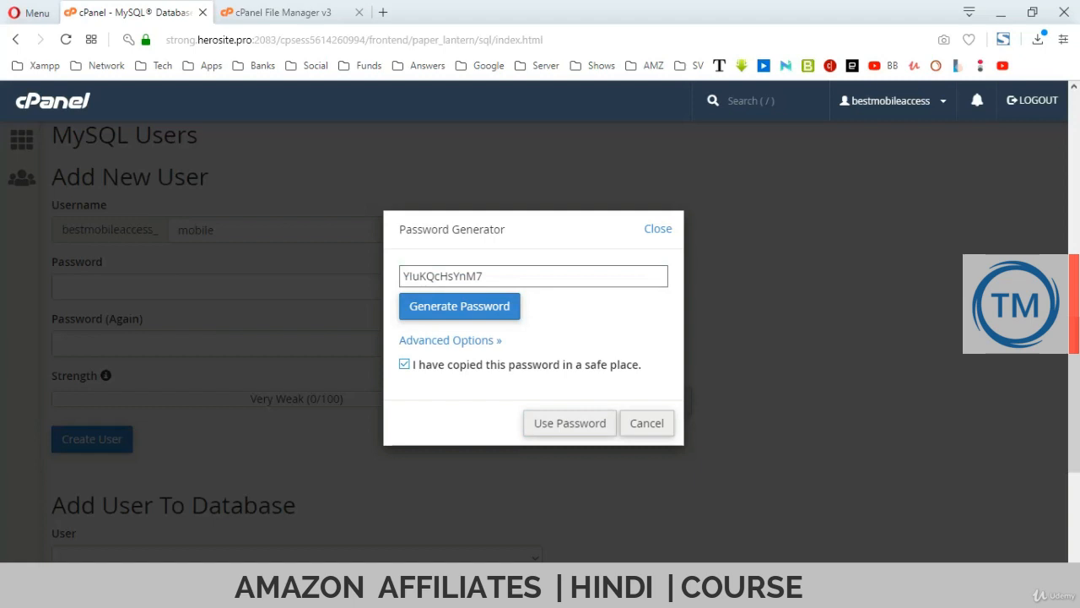
pyautogui.click(570, 422)
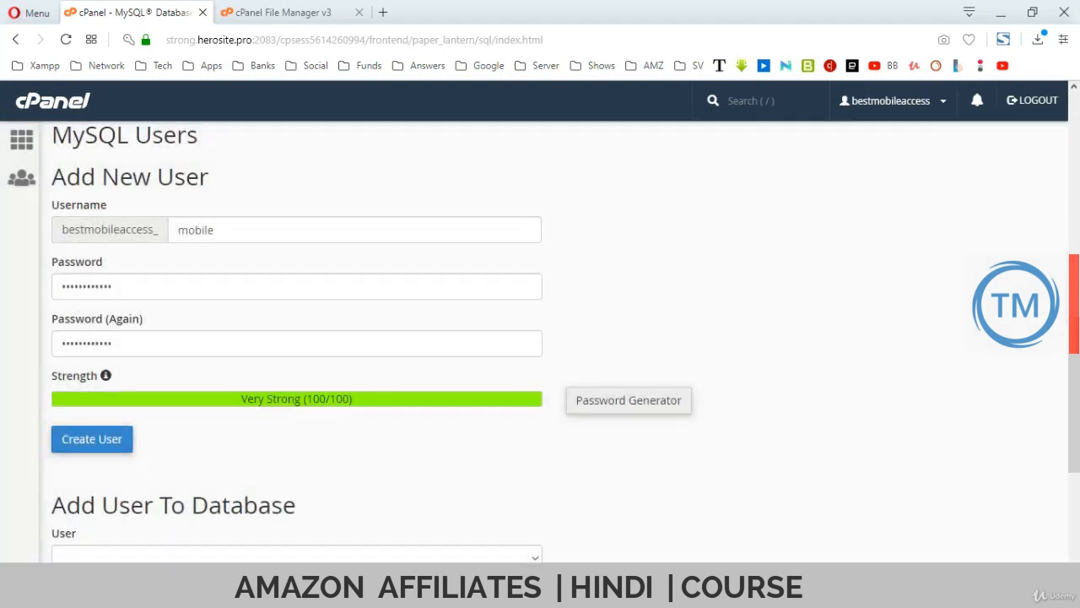
pyautogui.click(91, 438)
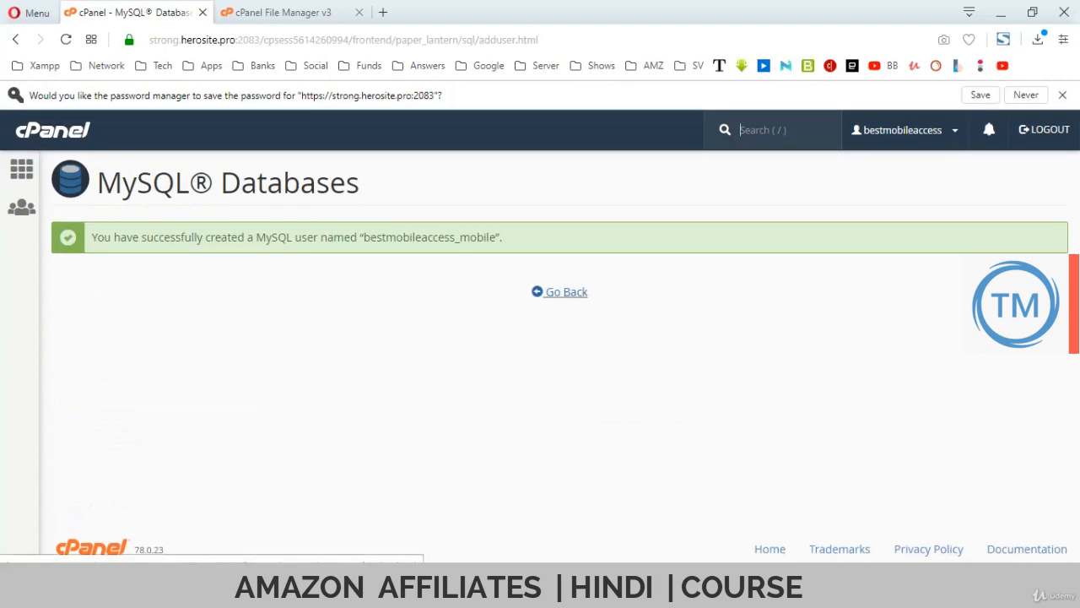
# Add user bestmobileaccess_mobile to database bestmobileaccess_mobile.
pyautogui.click(564, 292)
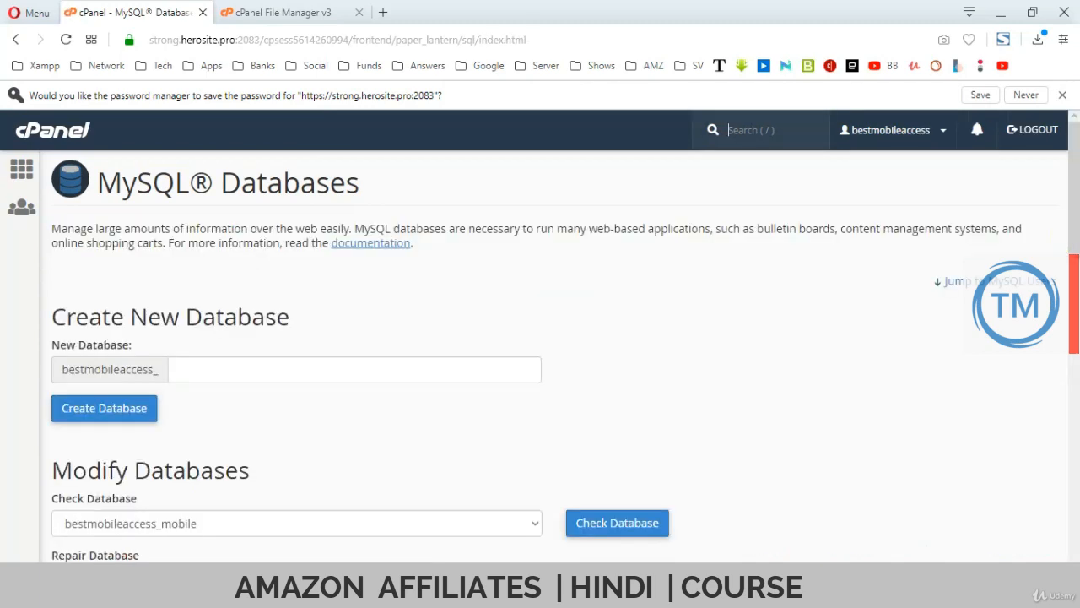
pyautogui.scroll(-4, 540, 337)
pyautogui.scroll(-6, 540, 337)
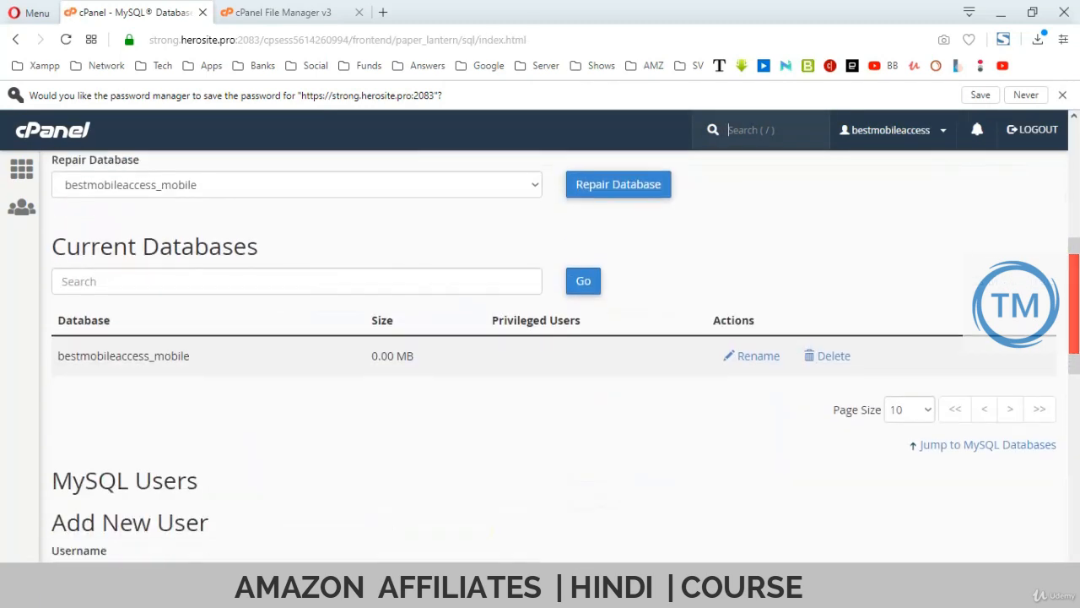
pyautogui.scroll(-3, 540, 338)
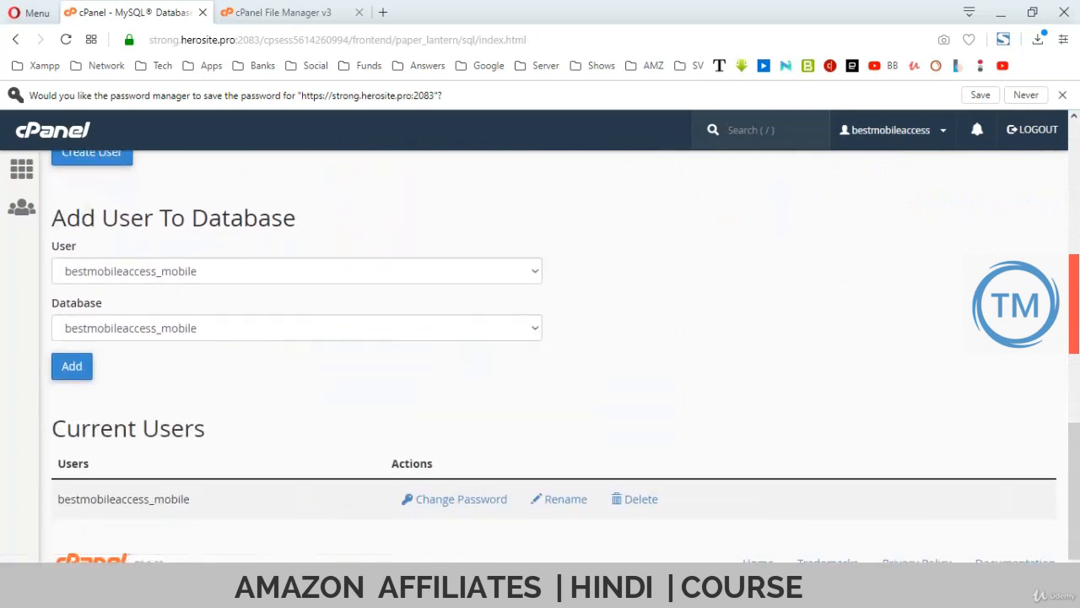
pyautogui.click(297, 265)
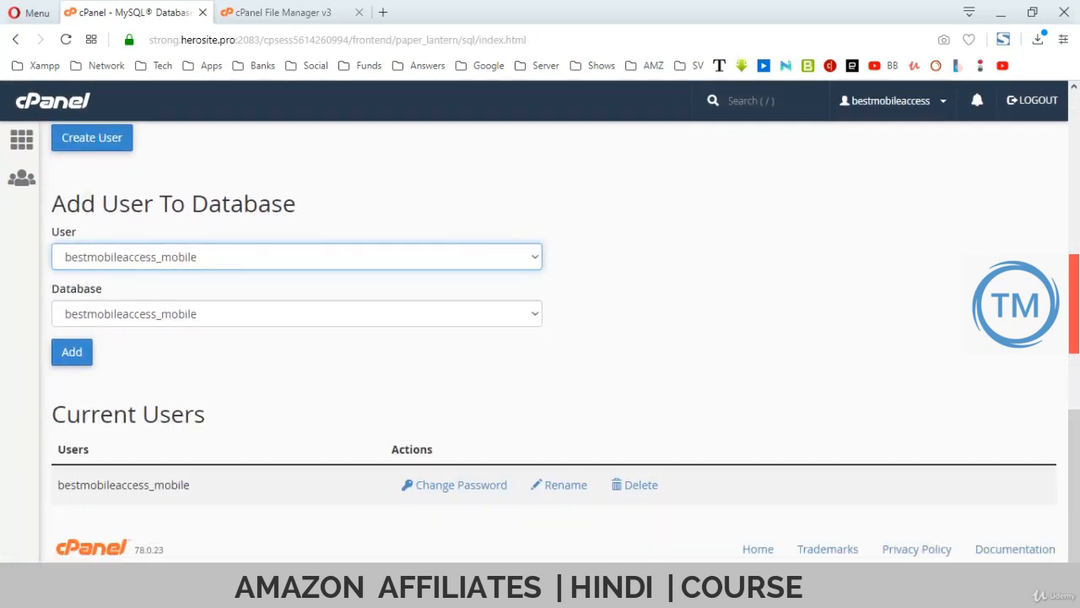
pyautogui.click(297, 264)
pyautogui.click(297, 278)
pyautogui.click(297, 314)
pyautogui.click(297, 335)
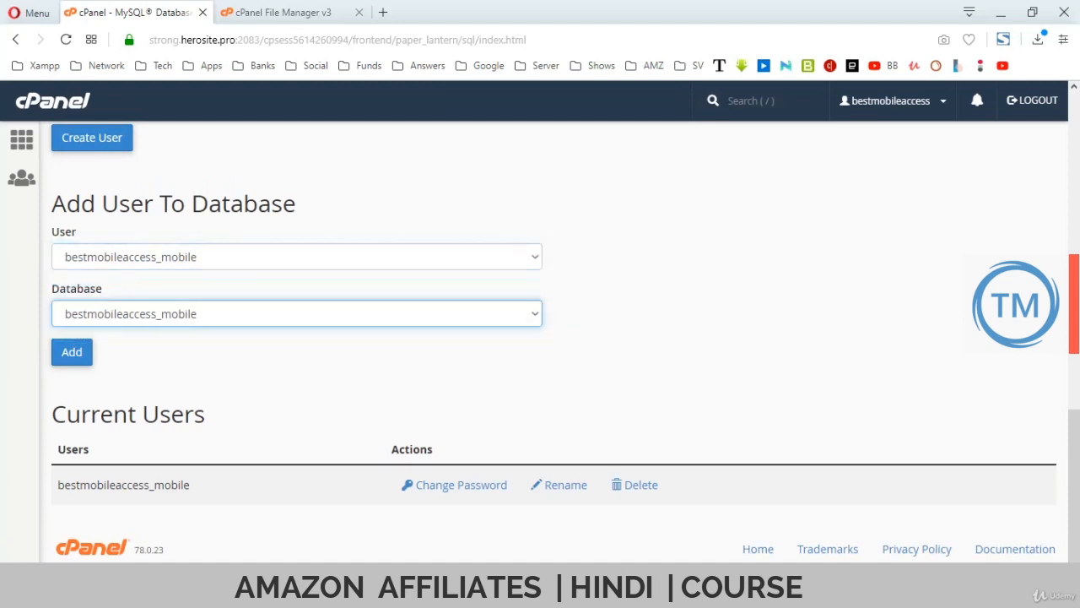
pyautogui.click(72, 352)
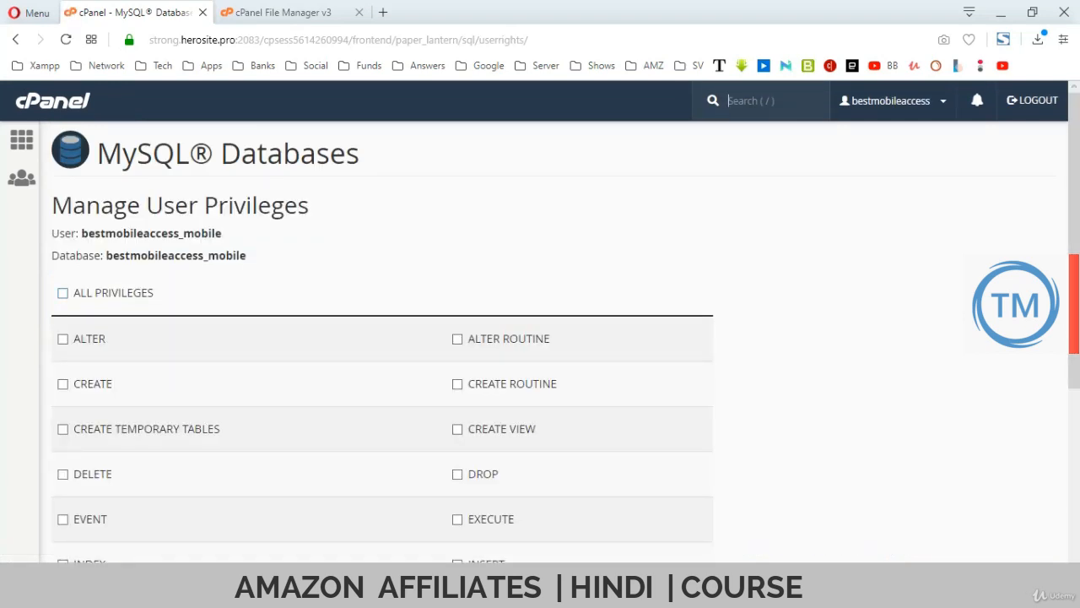
# Grant the user ALL PRIVILEGES, save, and paste the generated password into the notes.
pyautogui.click(62, 293)
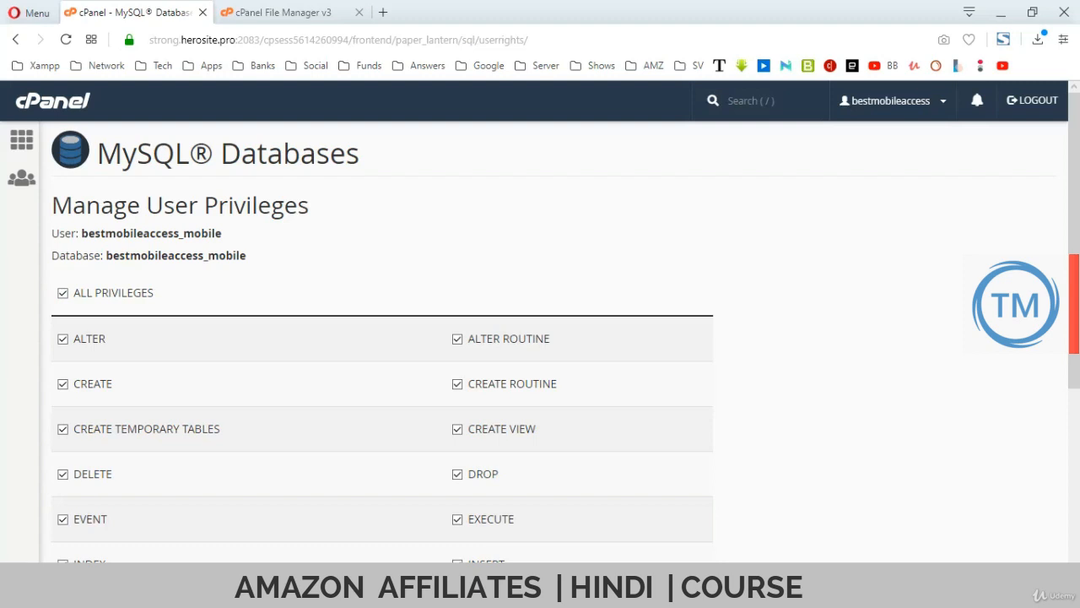
pyautogui.scroll(-3, 99, 457)
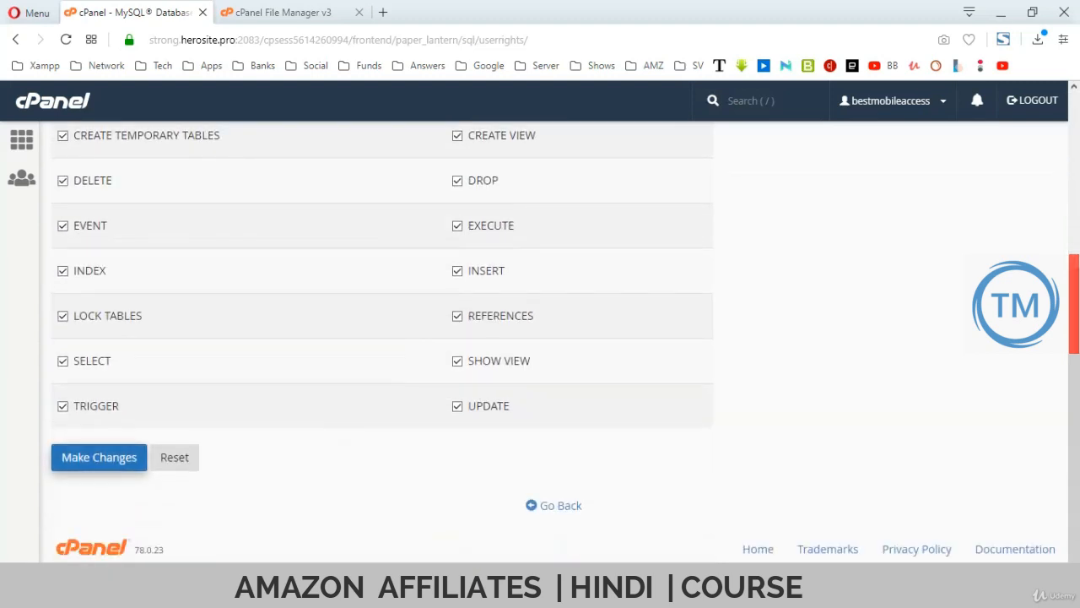
pyautogui.click(99, 456)
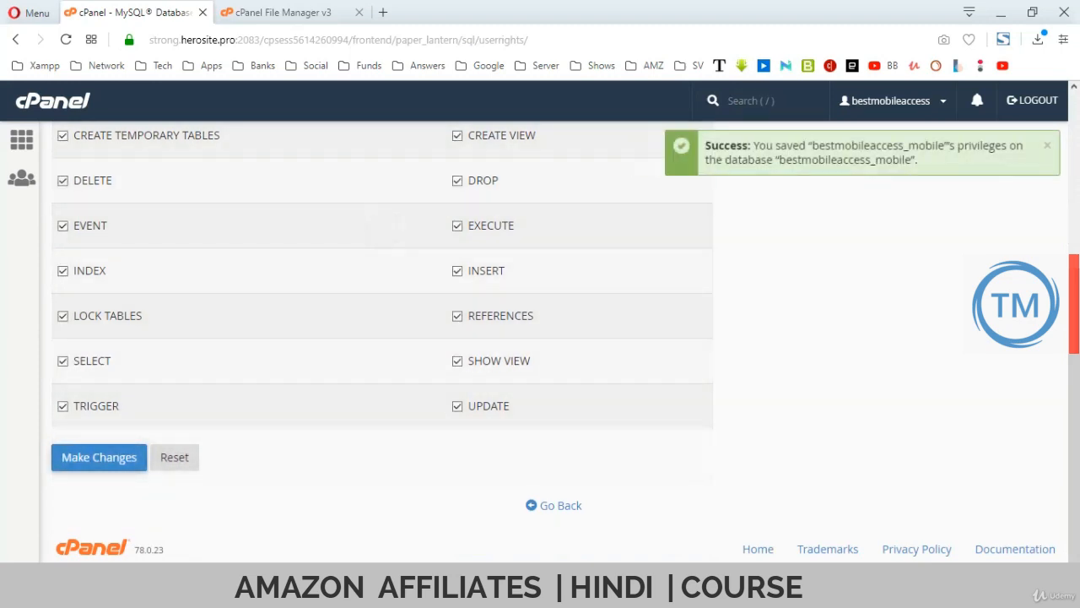
pyautogui.scroll(4, 380, 337)
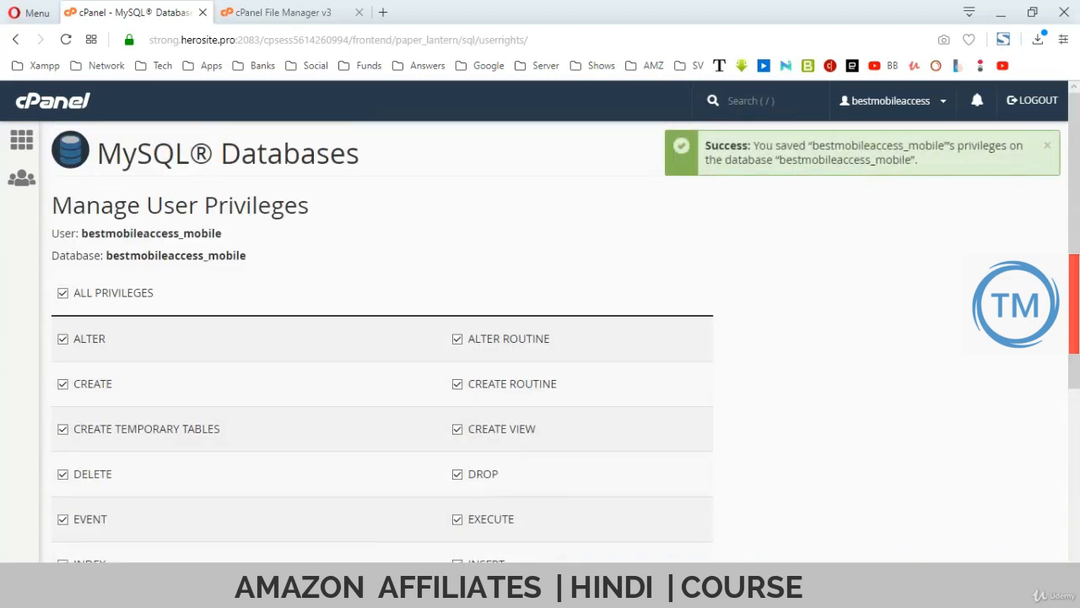
pyautogui.hotkey('alt', 'Tab')
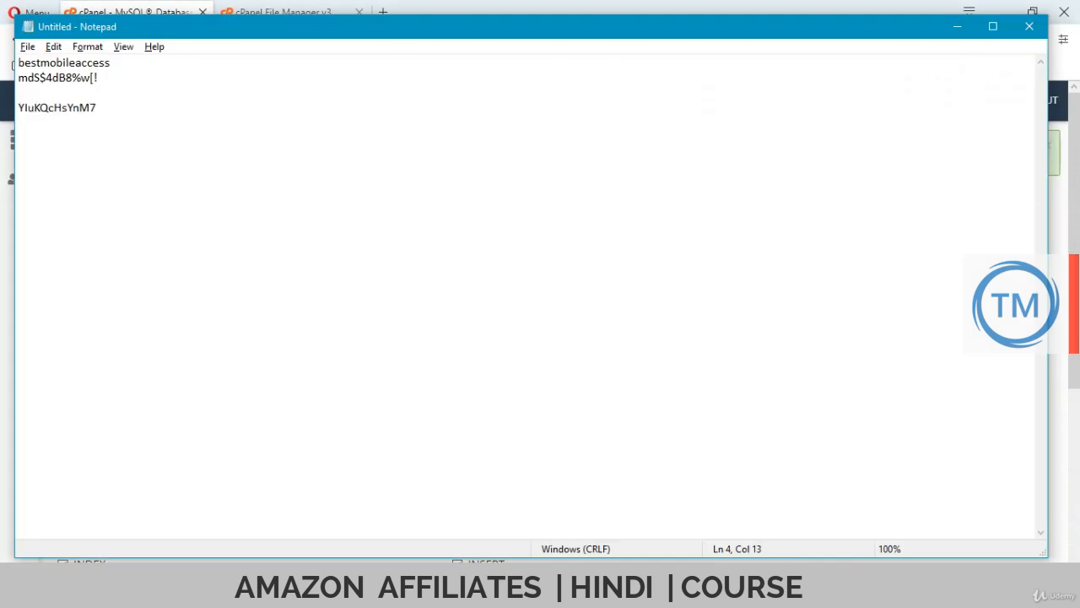
# Add bestmobileaccess_mobile twice above the password in Notepad, as database name and username.
pyautogui.press('Home')
pyautogui.press('Return')
pyautogui.press('Up')
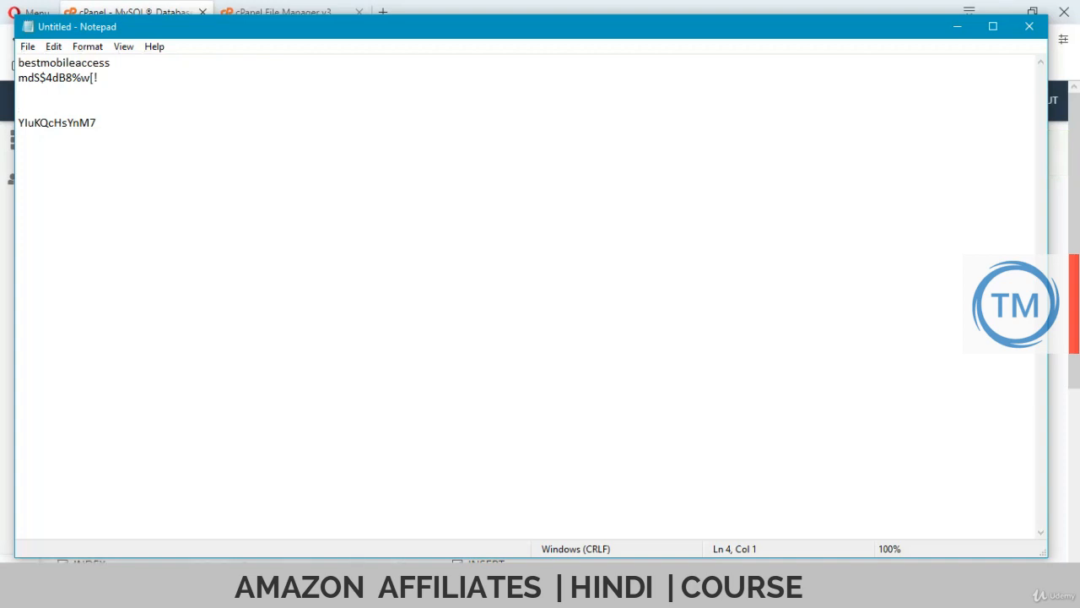
pyautogui.hotkey('alt', 'Tab')
pyautogui.moveTo(222, 233); pyautogui.dragTo(81, 233)
pyautogui.hotkey('ctrl', 'c')
pyautogui.hotkey('alt', 'Tab')
pyautogui.hotkey('ctrl', 'v')
pyautogui.press('Return')
pyautogui.hotkey('ctrl', 'v')
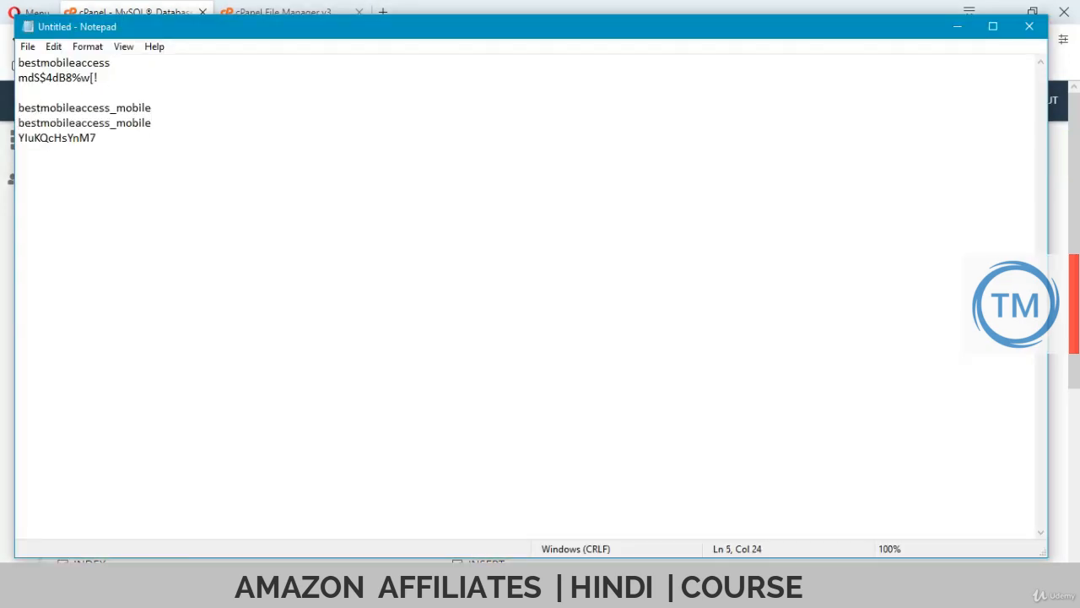
pyautogui.hotkey('alt', 'Tab')
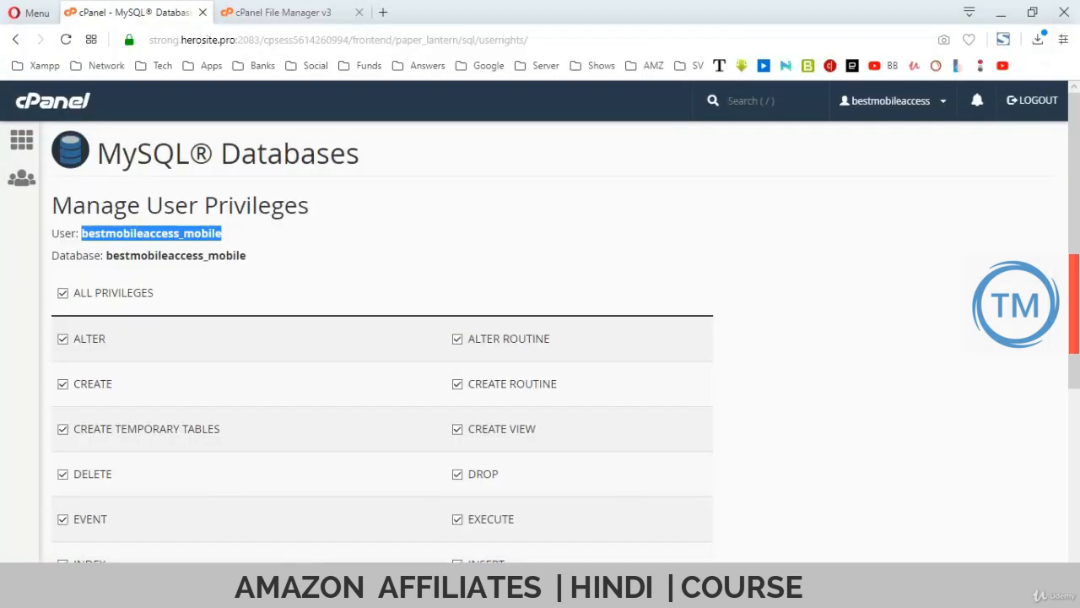
# Go back to MySQL Databases and start changing the password of user bestmobileaccess_mobile.
pyautogui.scroll(-4, 557, 341)
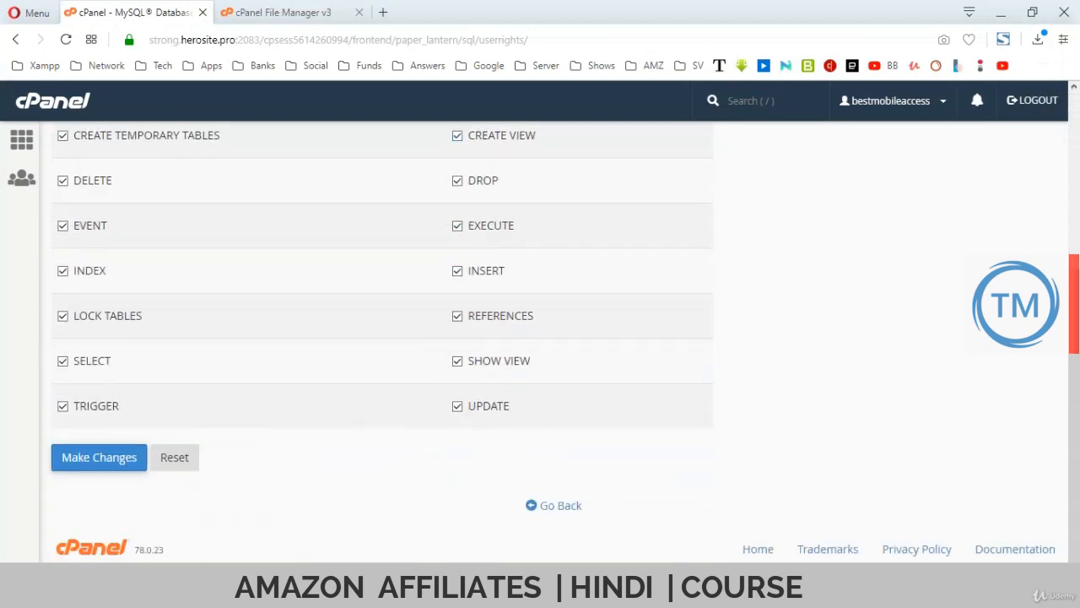
pyautogui.click(557, 505)
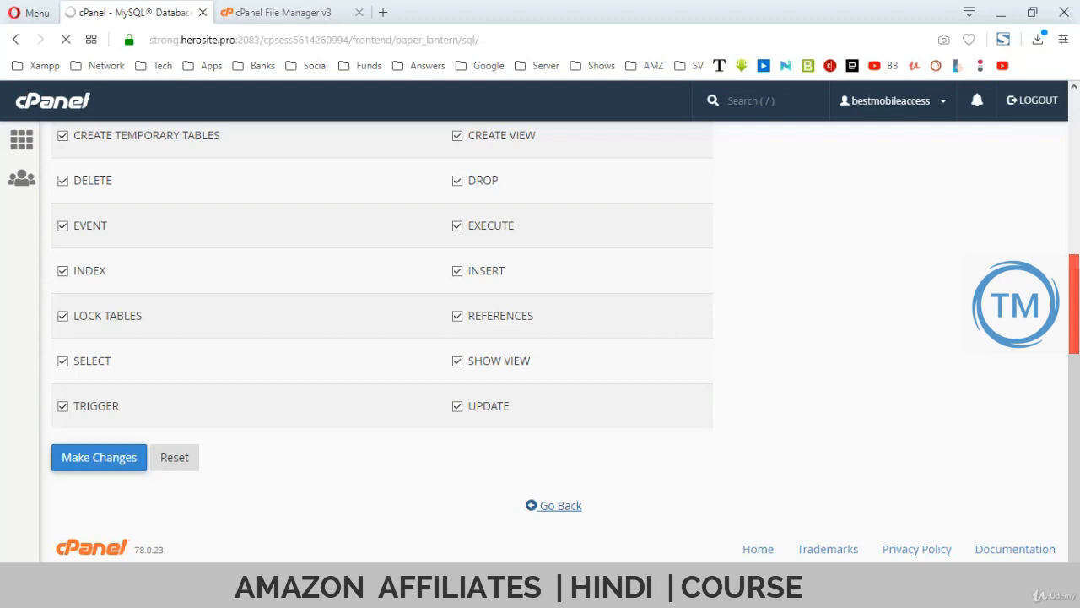
pyautogui.scroll(-5, 540, 338)
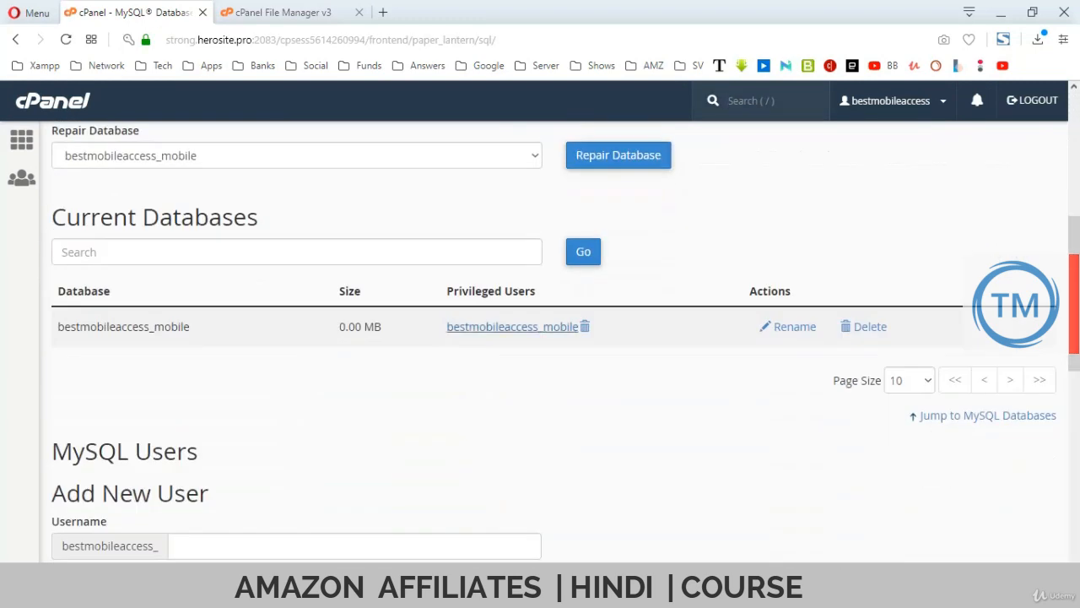
pyautogui.scroll(-5, 728, 100)
pyautogui.click(296, 264)
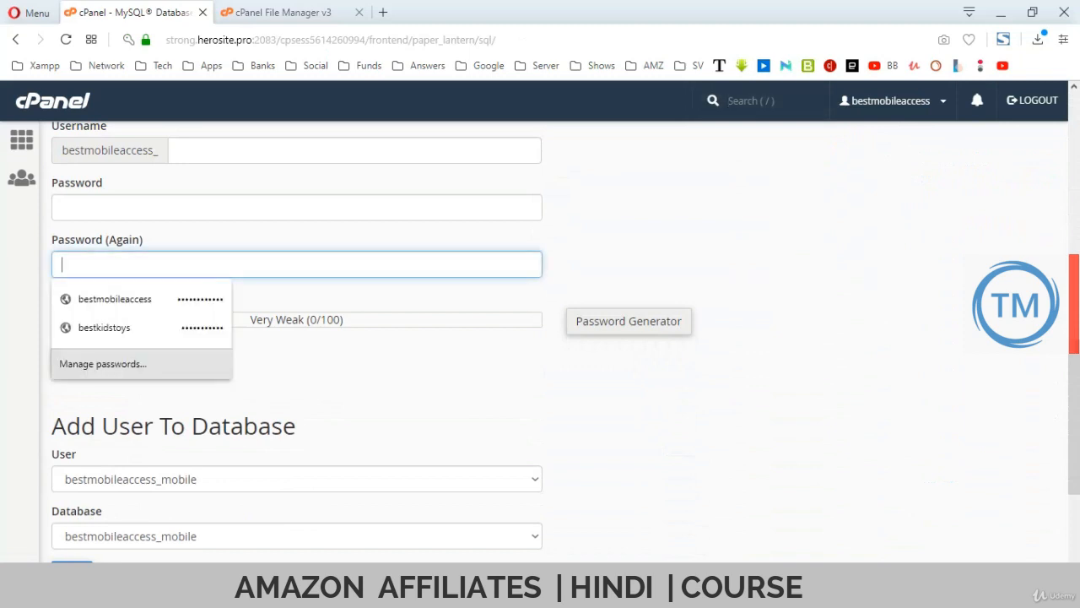
pyautogui.scroll(-3, 540, 337)
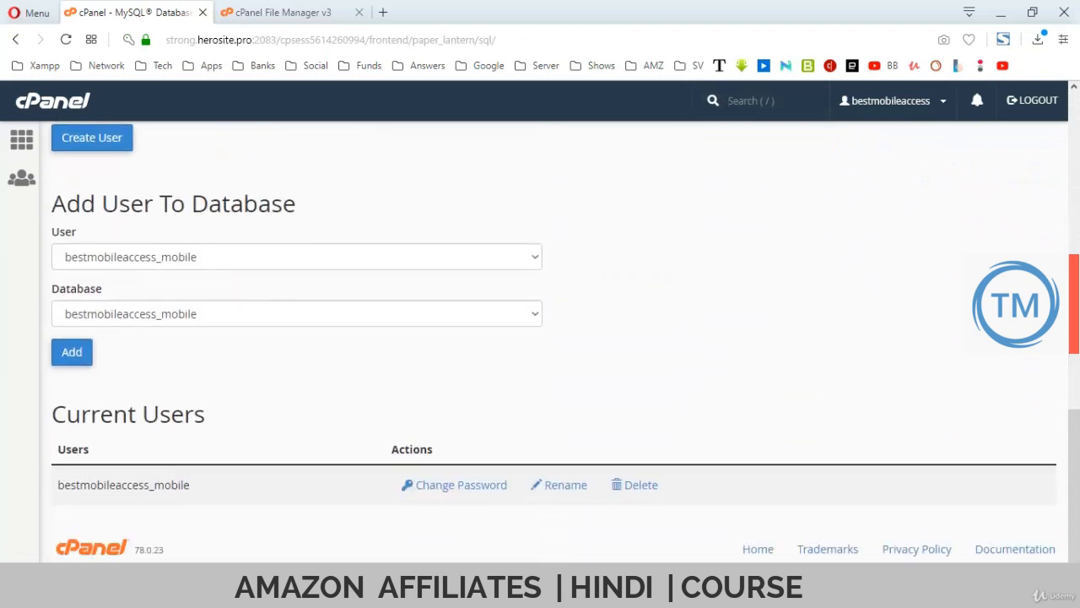
pyautogui.click(460, 484)
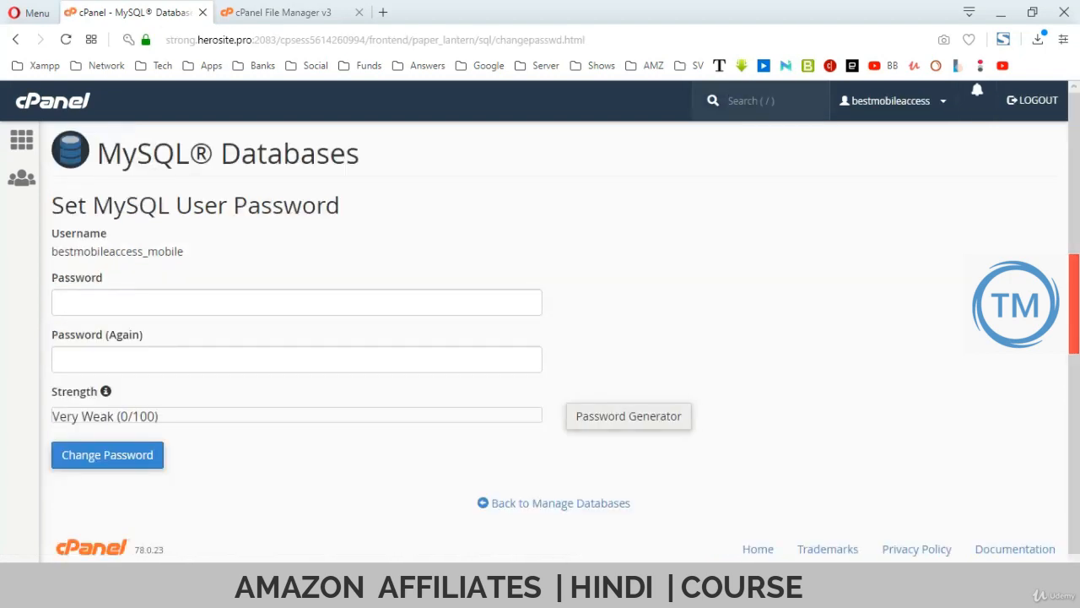
# Set a newly generated very strong password for the database user.
pyautogui.click(629, 416)
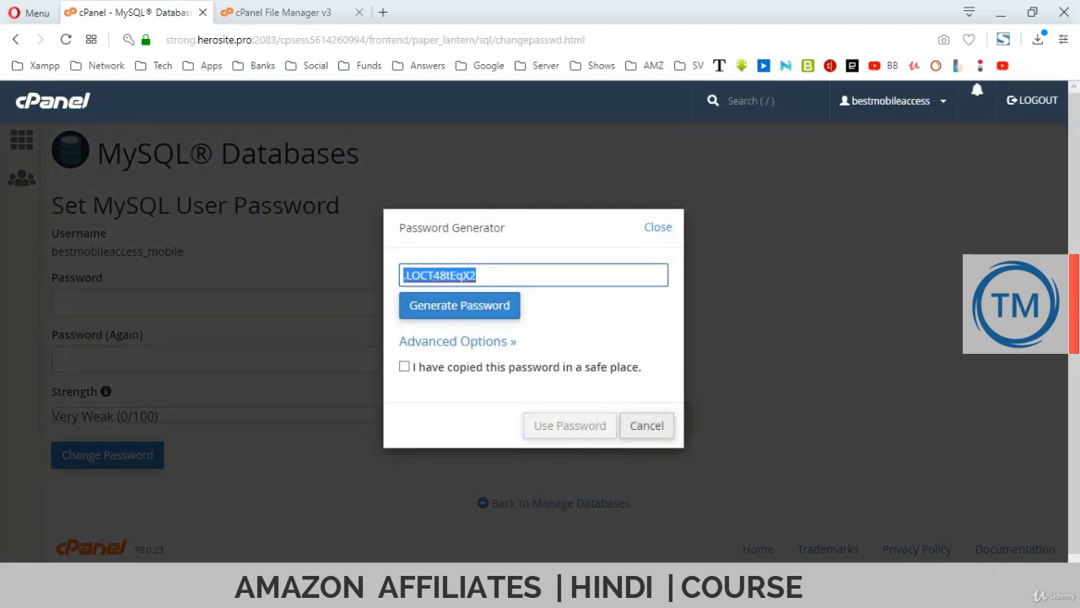
pyautogui.click(404, 366)
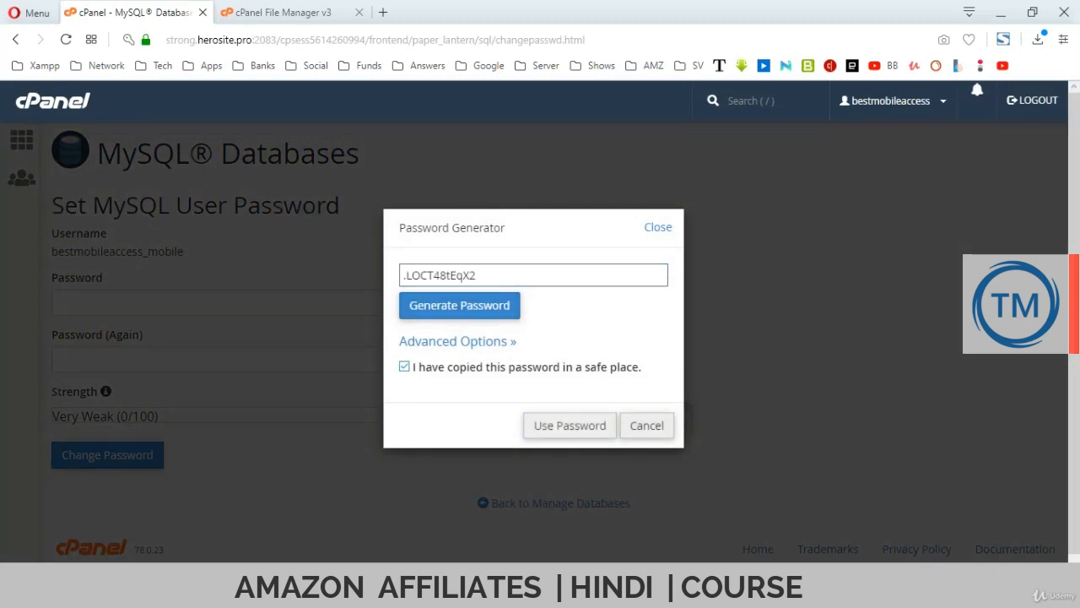
pyautogui.click(570, 425)
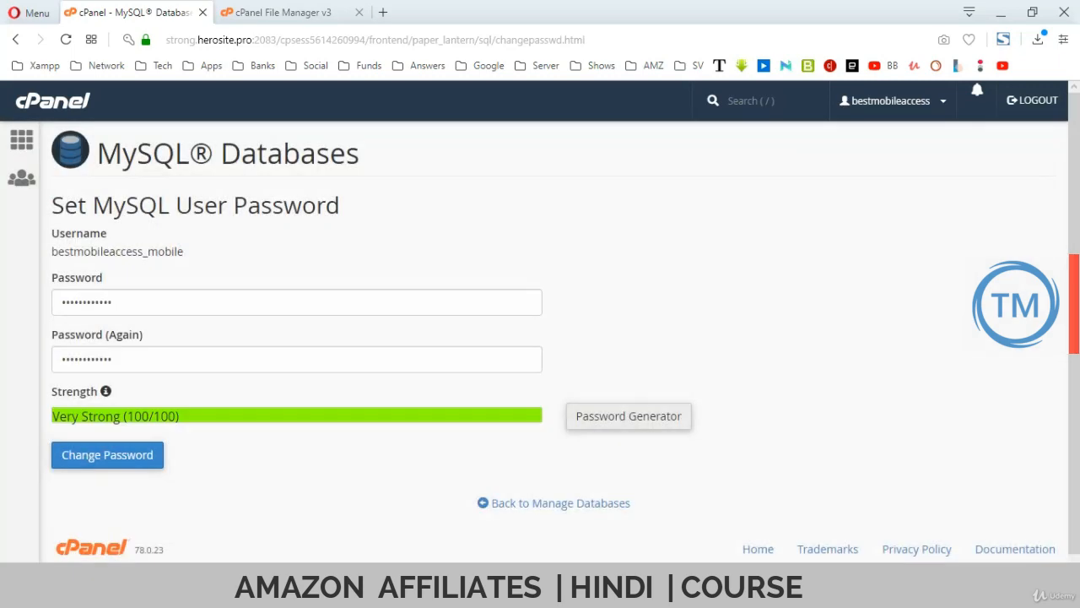
pyautogui.scroll(-1, 553, 338)
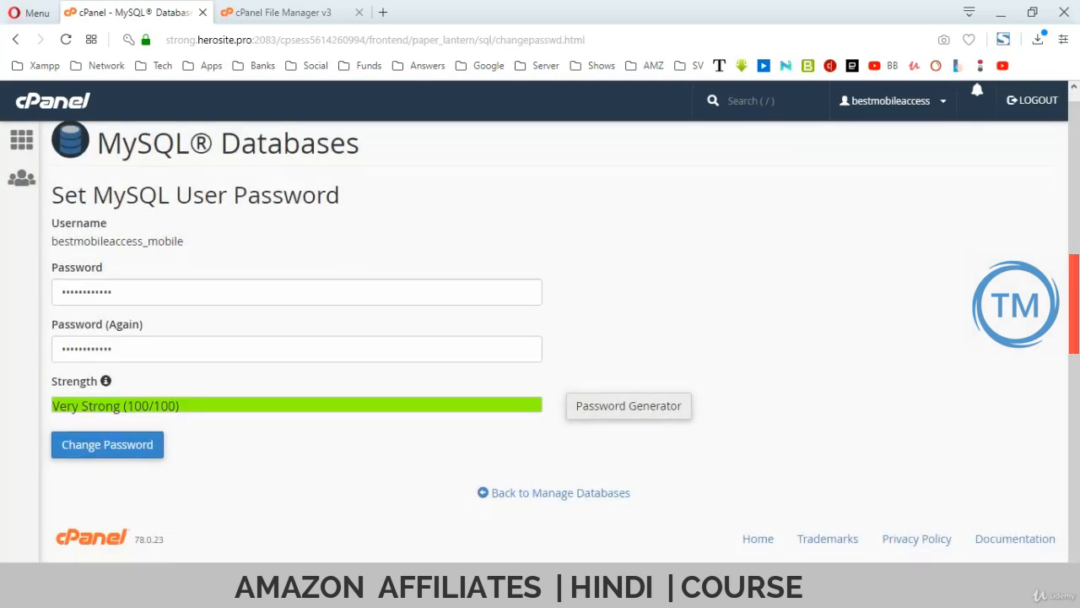
pyautogui.click(107, 444)
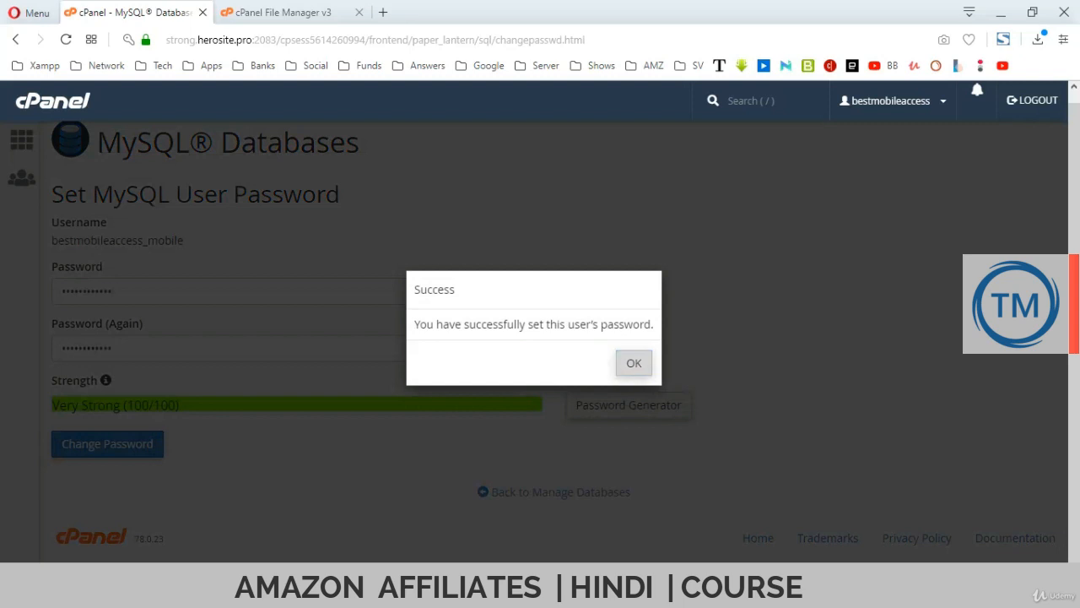
pyautogui.click(634, 362)
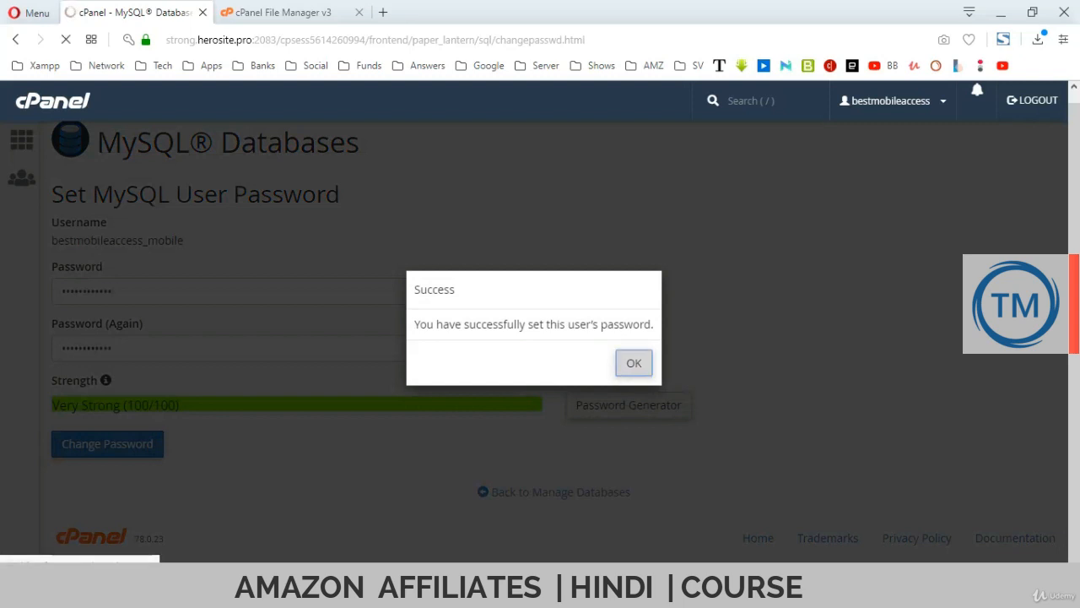
# Replace the old password line in the Notepad notes with the new password.
pyautogui.hotkey('alt', 'Tab')
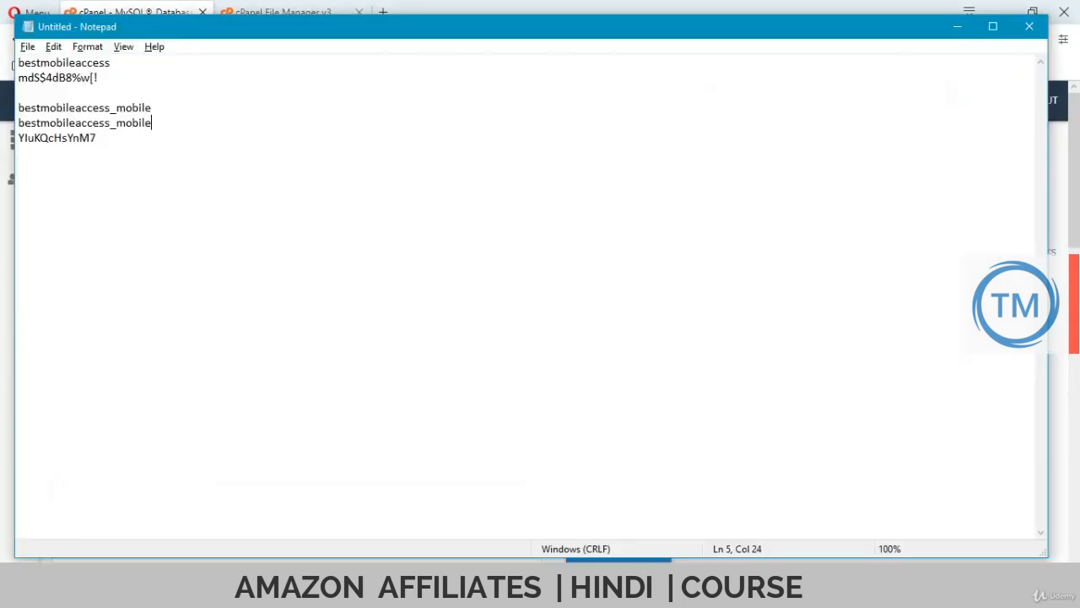
pyautogui.press('Down')
pyautogui.hotkey('shift', 'Home')
pyautogui.hotkey('ctrl', 'v')
pyautogui.hotkey('alt', 'Tab')
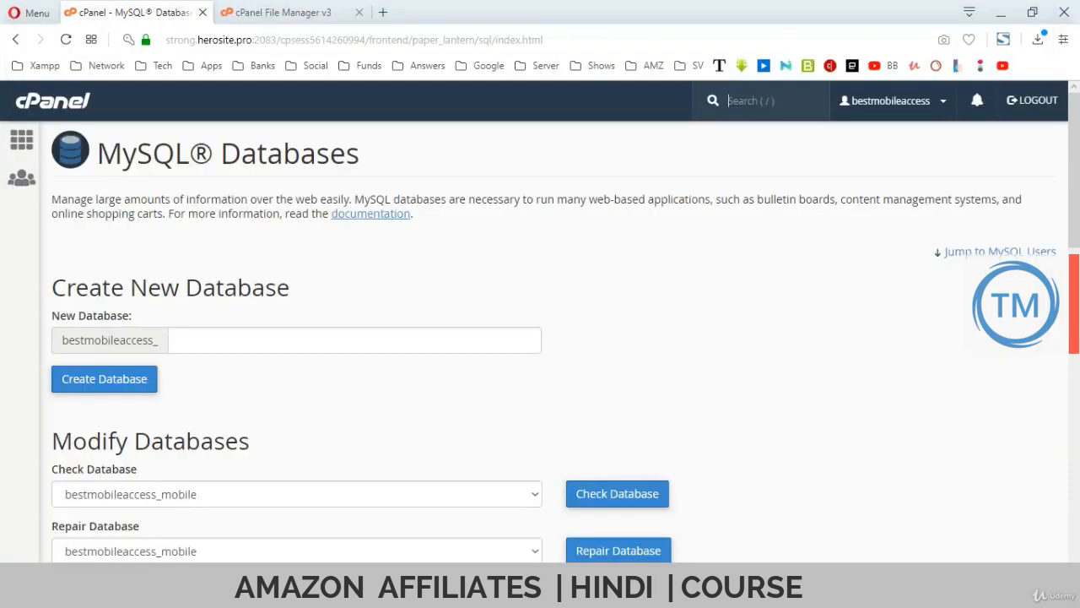
# Check Current Databases and the File Manager, then open a new Opera window.
pyautogui.scroll(-2, 540, 338)
pyautogui.scroll(-1, 540, 338)
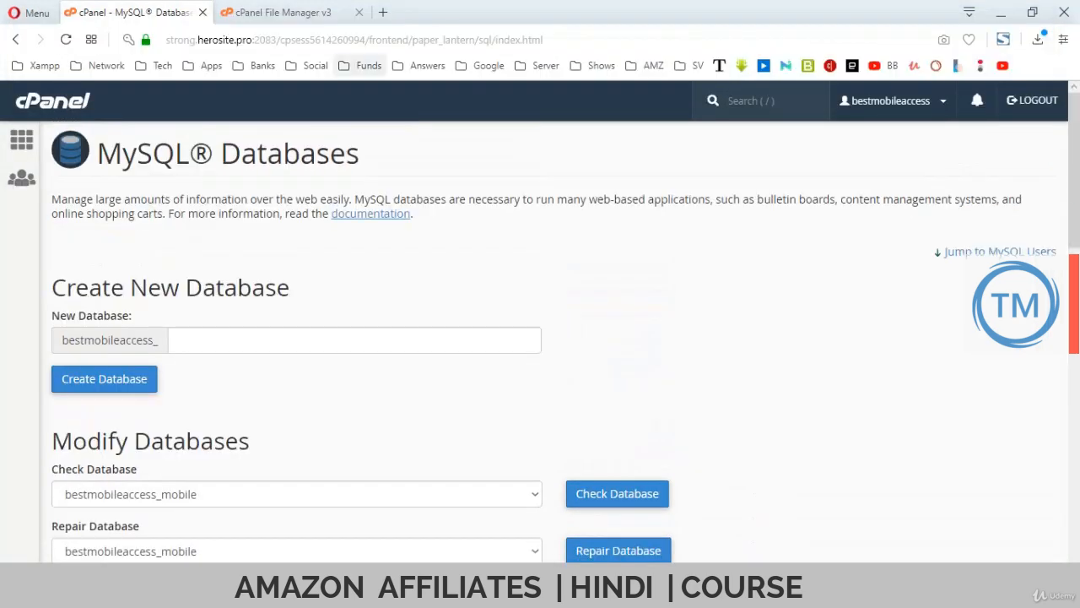
pyautogui.click(283, 12)
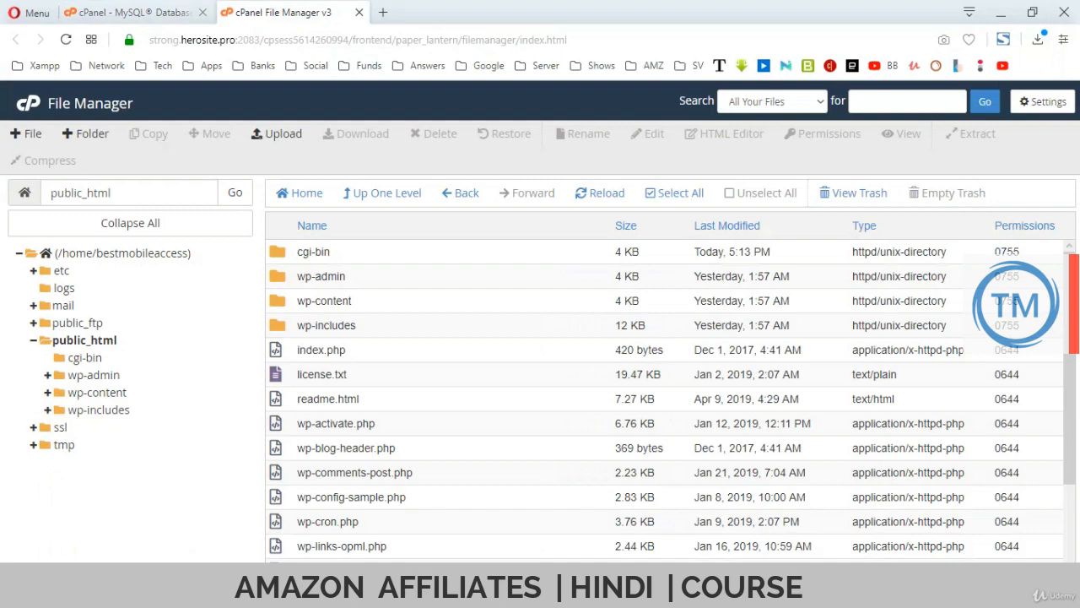
pyautogui.scroll(-3, 667, 405)
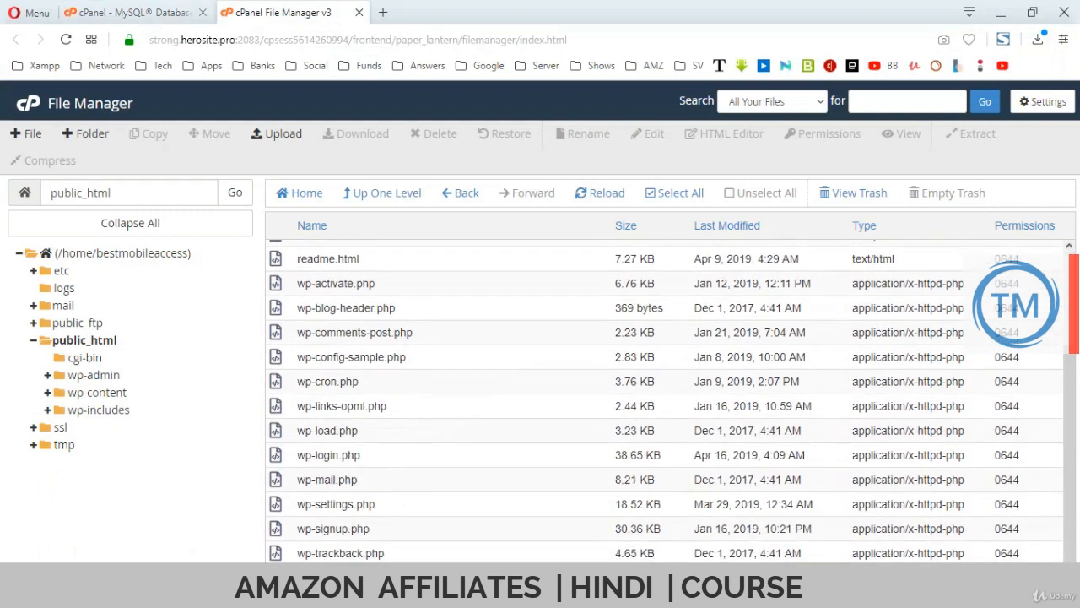
pyautogui.scroll(3, 667, 405)
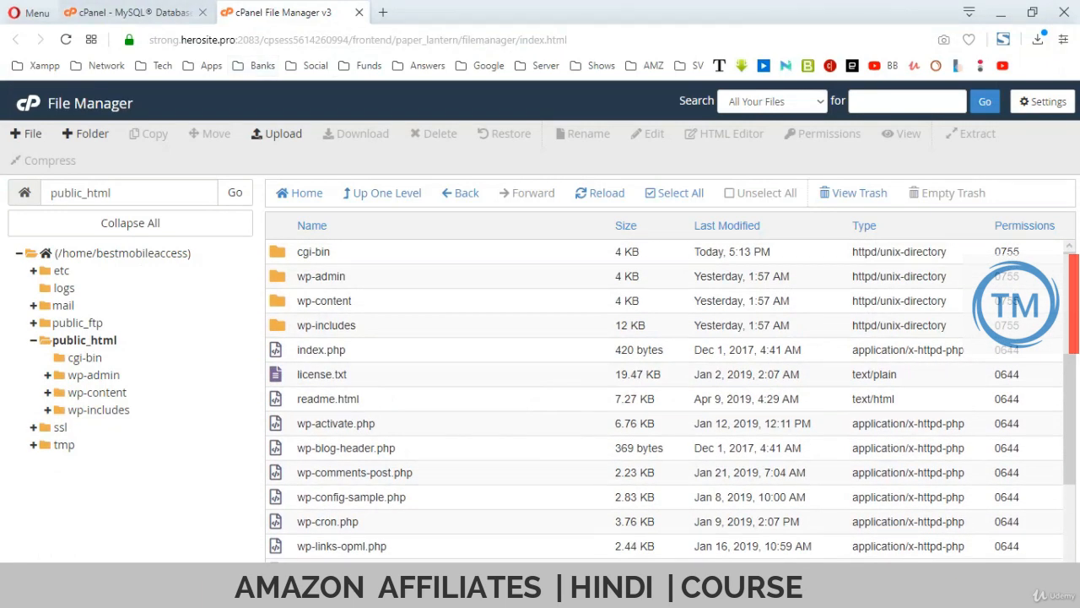
pyautogui.click(131, 12)
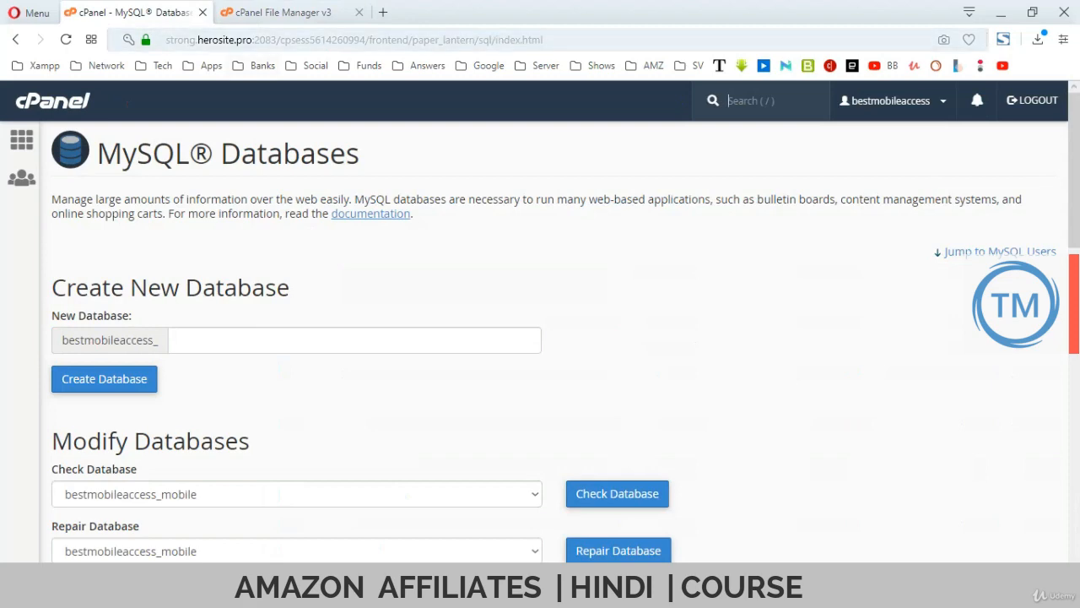
pyautogui.hotkey('ctrl', 'n')
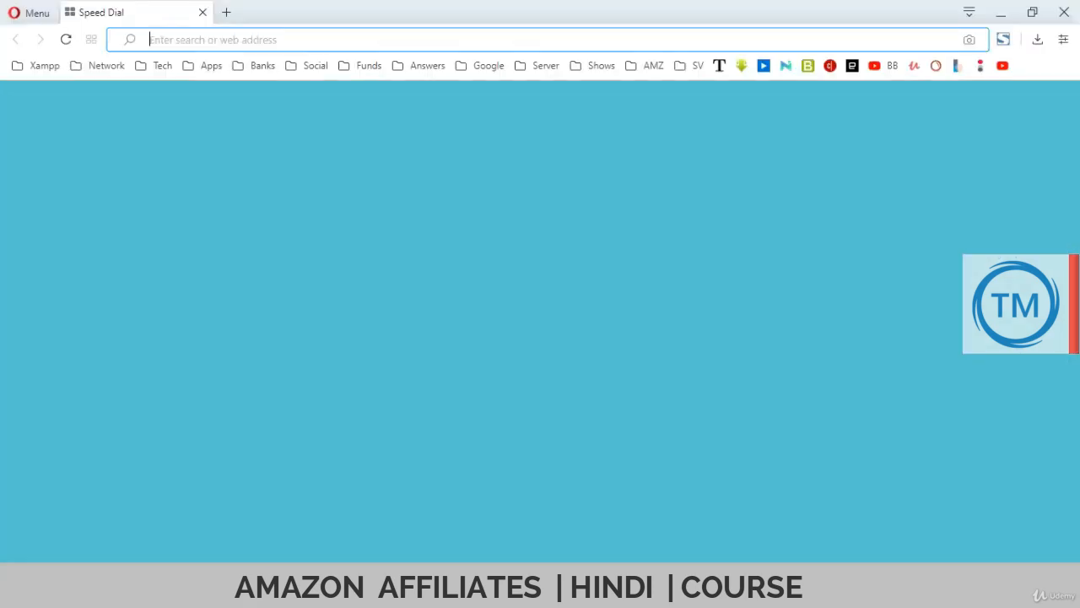
# Go to bestmobileaccessories.in, removing /cpanel from the suggested address.
pyautogui.write('bestkidstoys.in')
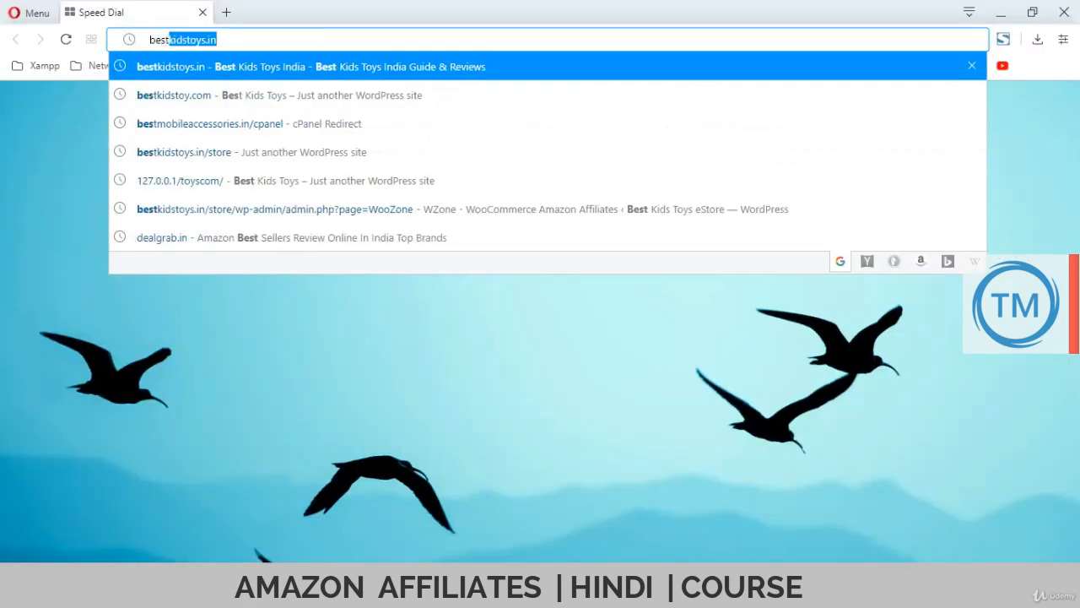
pyautogui.press('Down')
pyautogui.press('Down')
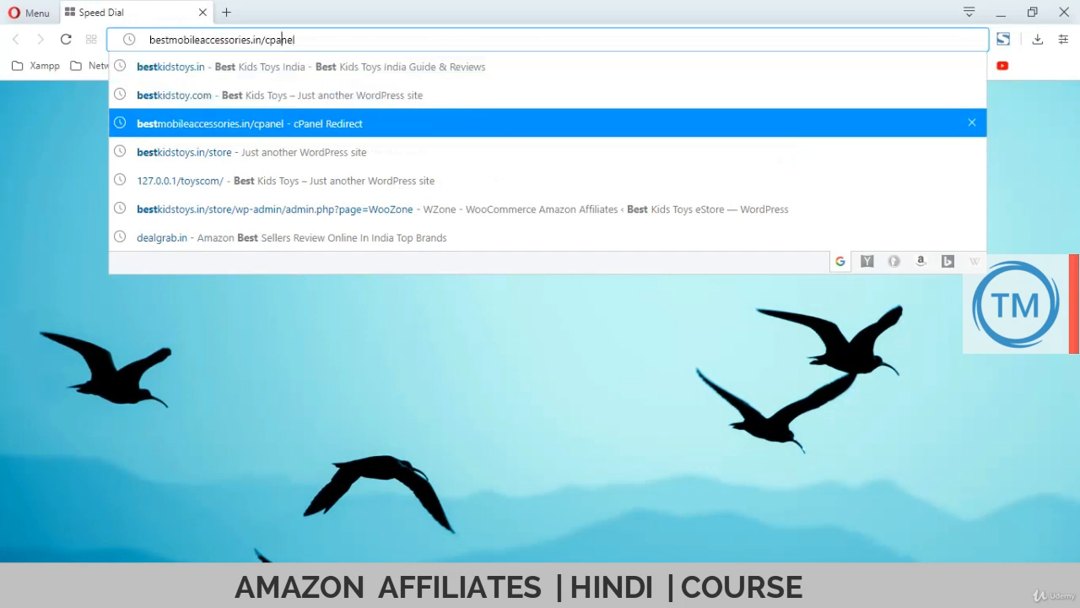
pyautogui.hotkey('shift', 'Left')
pyautogui.hotkey('shift', 'Left')
pyautogui.hotkey('shift', 'Left')
pyautogui.hotkey('shift', 'Left')
pyautogui.hotkey('shift', 'Left')
pyautogui.hotkey('shift', 'Left')
pyautogui.hotkey('shift', 'Left')
pyautogui.press('BackSpace')
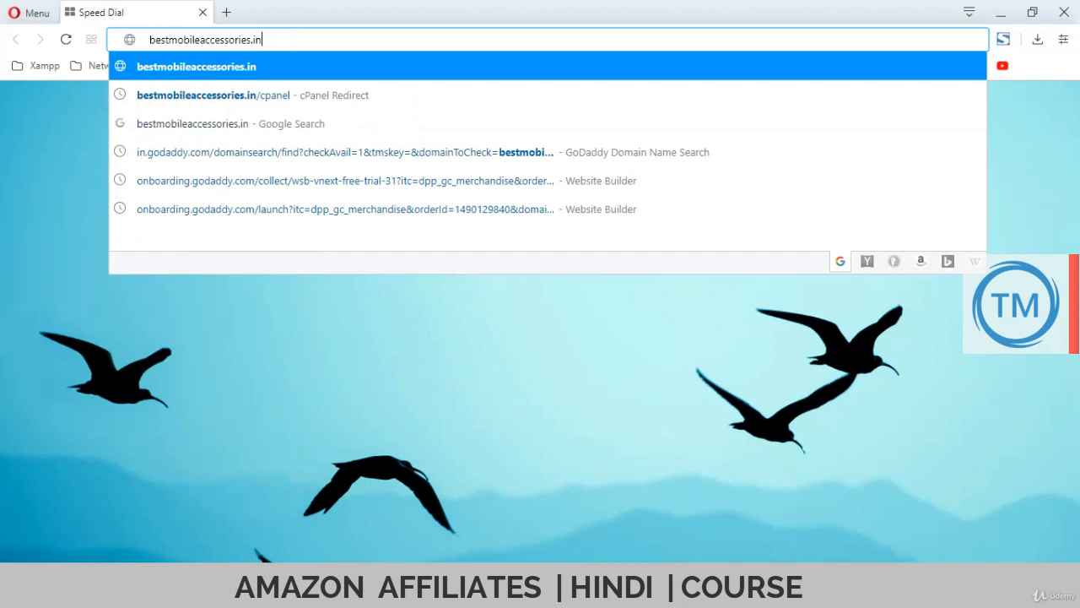
pyautogui.press('Return')
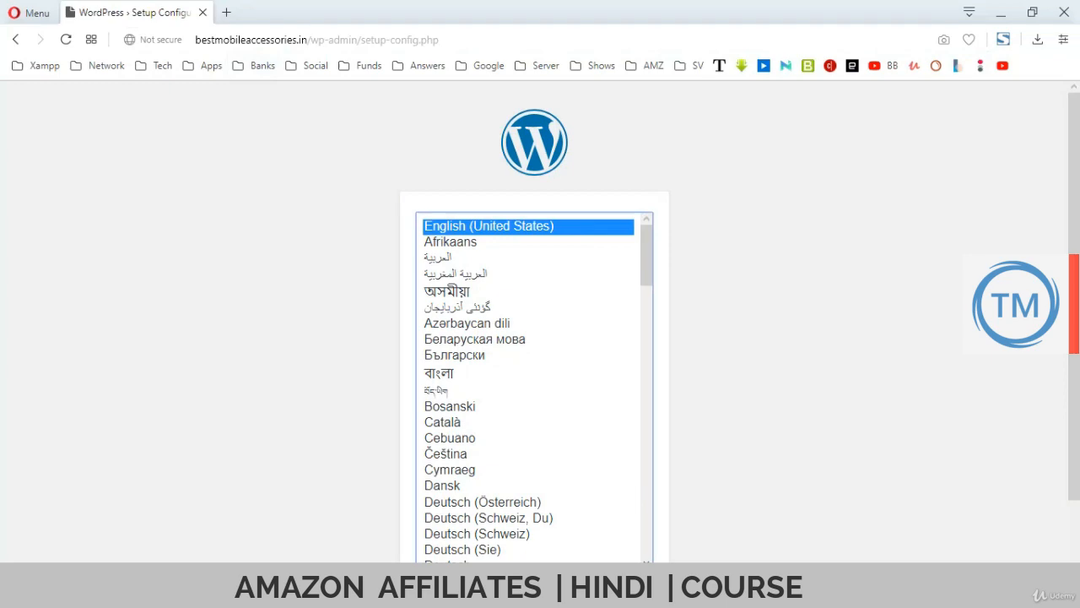
# Look over the File Manager and MySQL Databases pages in the cPanel window.
pyautogui.hotkey('alt', 'Tab')
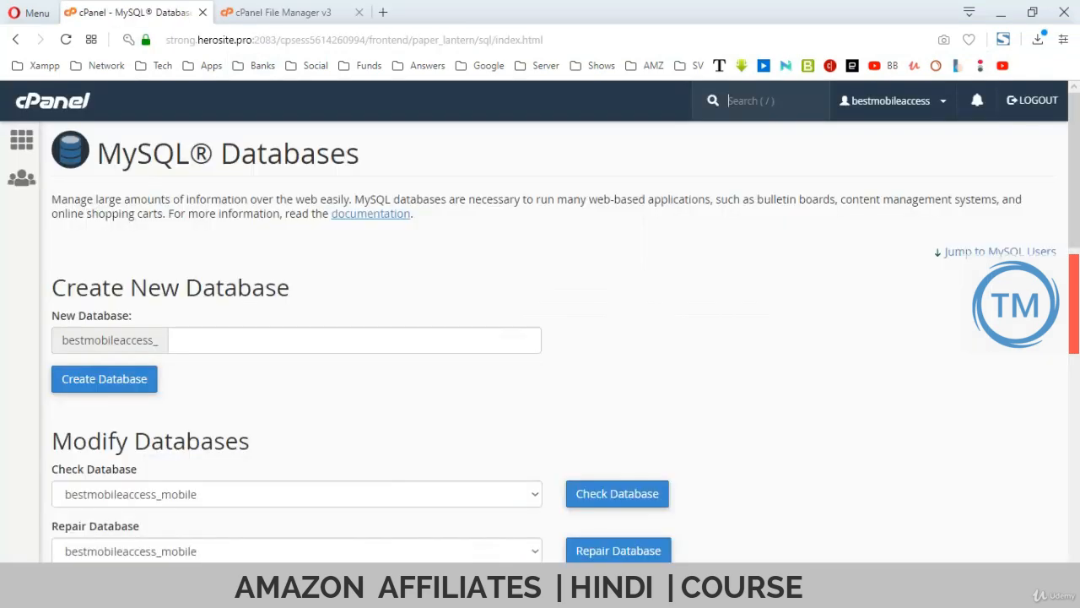
pyautogui.hotkey('alt', 'Tab')
pyautogui.hotkey('alt', 'Tab')
pyautogui.hotkey('ctrl', 'Tab')
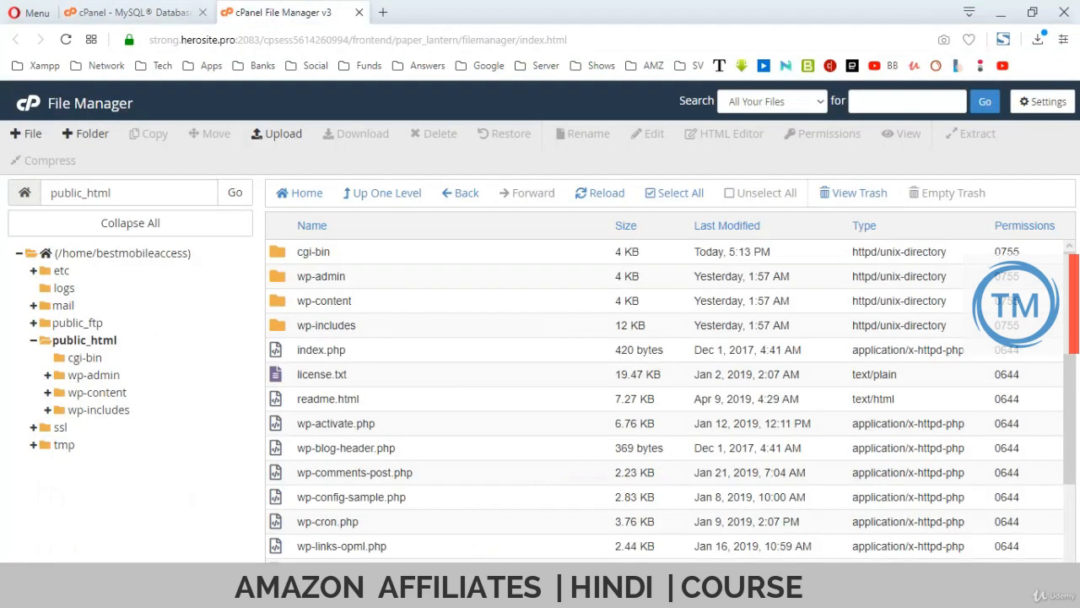
pyautogui.click(314, 252)
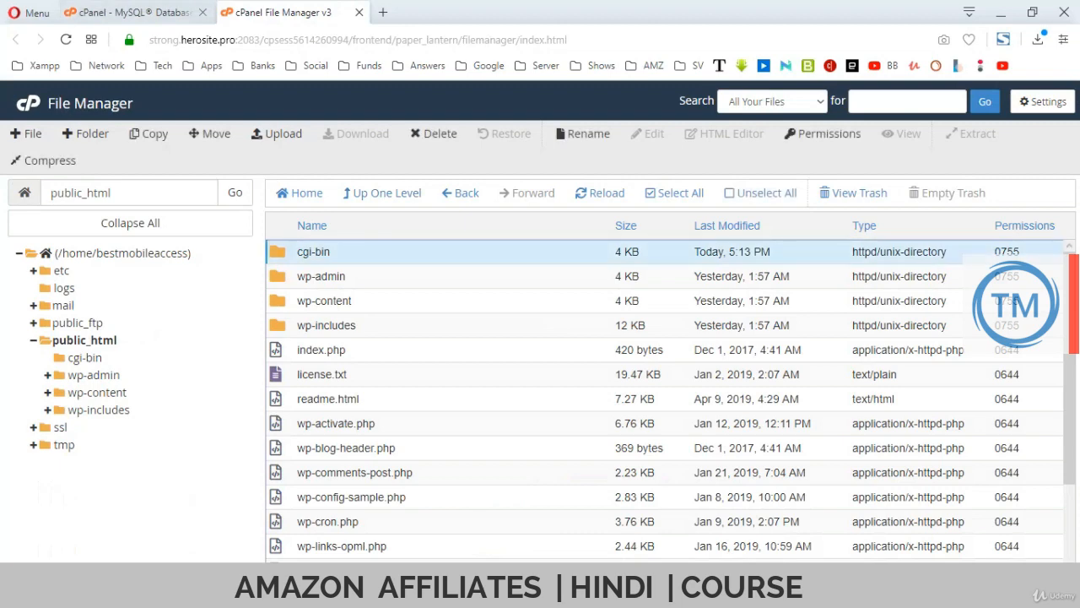
pyautogui.hotkey('ctrl', 'Tab')
pyautogui.scroll(-4, 540, 337)
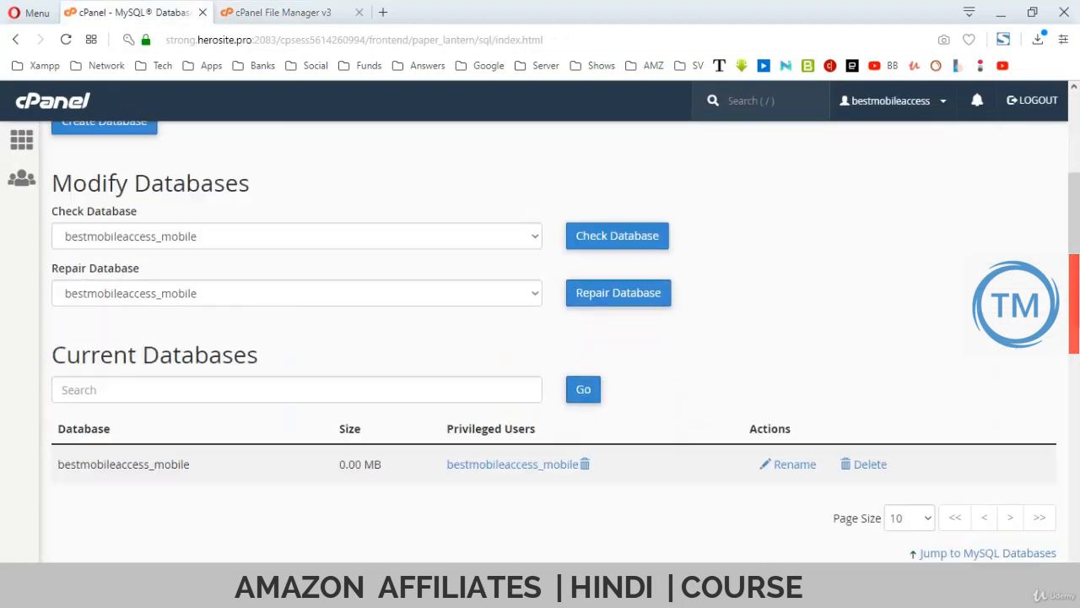
pyautogui.scroll(1, 540, 338)
pyautogui.scroll(3, 540, 337)
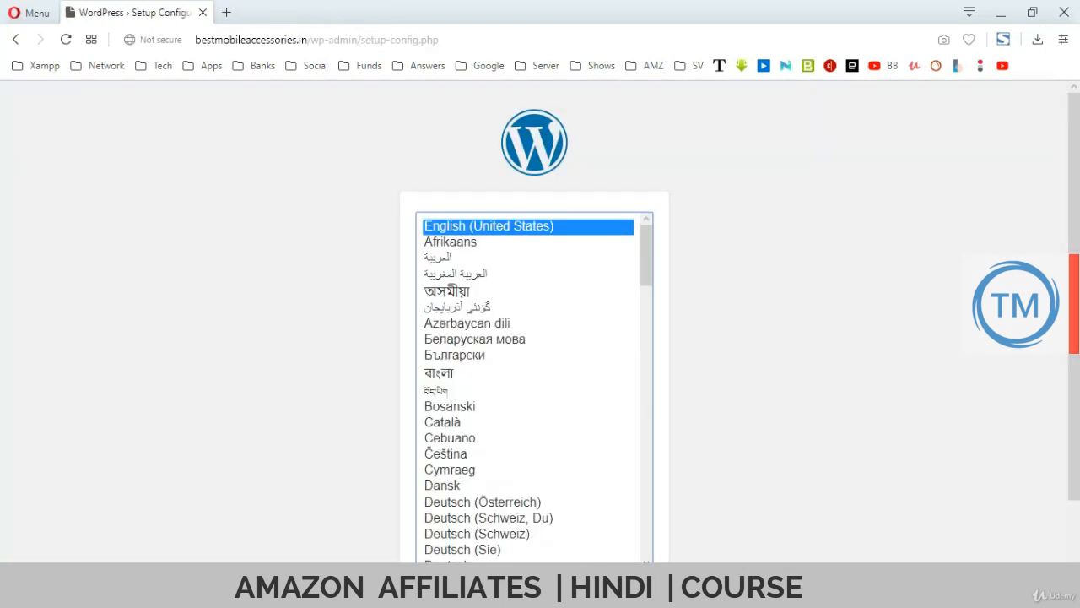
pyautogui.scroll(-1, 540, 320)
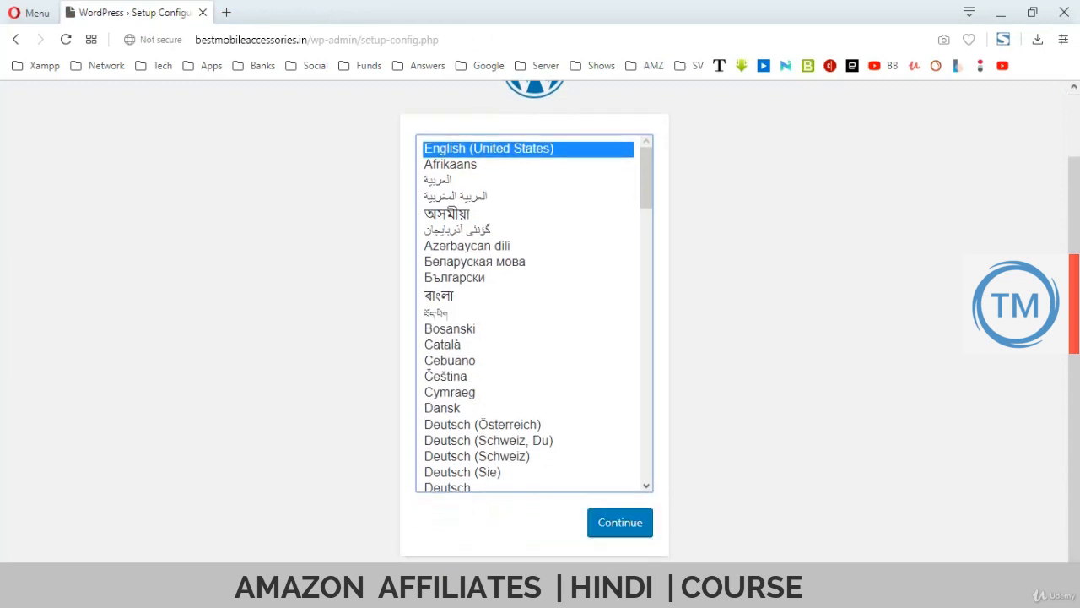
# Continue setup in English (United States) and review the required database details.
pyautogui.click(621, 522)
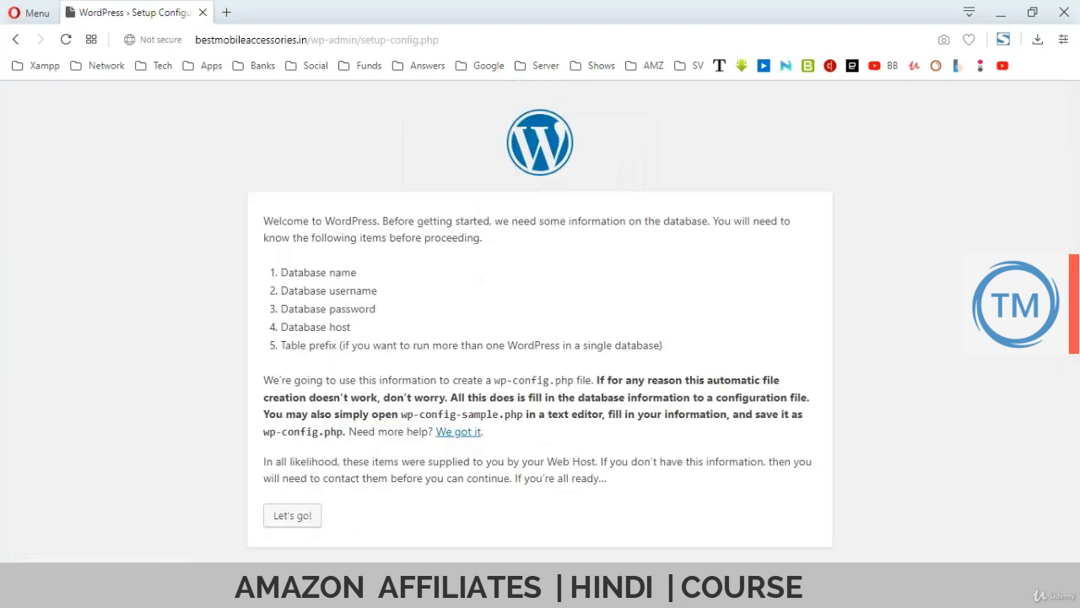
pyautogui.moveTo(281, 272); pyautogui.dragTo(351, 327)
pyautogui.click(379, 327)
# Fill Database Name and Username with bestmobileaccess_mobile from the notes.
pyautogui.hotkey('alt', 'Tab')
pyautogui.hotkey('alt', 'Tab')
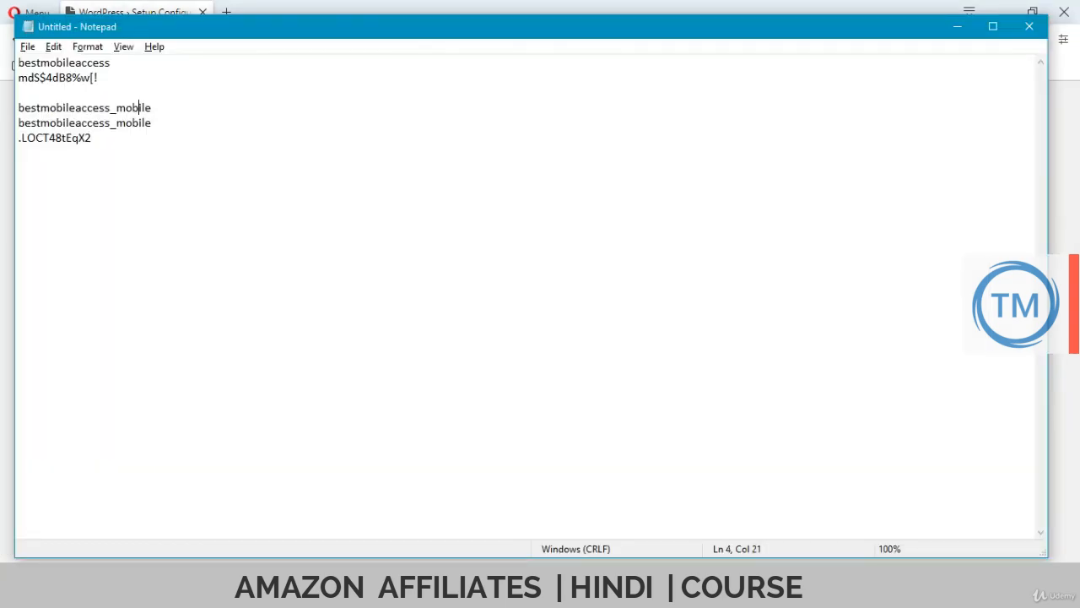
pyautogui.press('Home')
pyautogui.hotkey('shift', 'End')
pyautogui.hotkey('ctrl', 'c')
pyautogui.hotkey('alt', 'Tab')
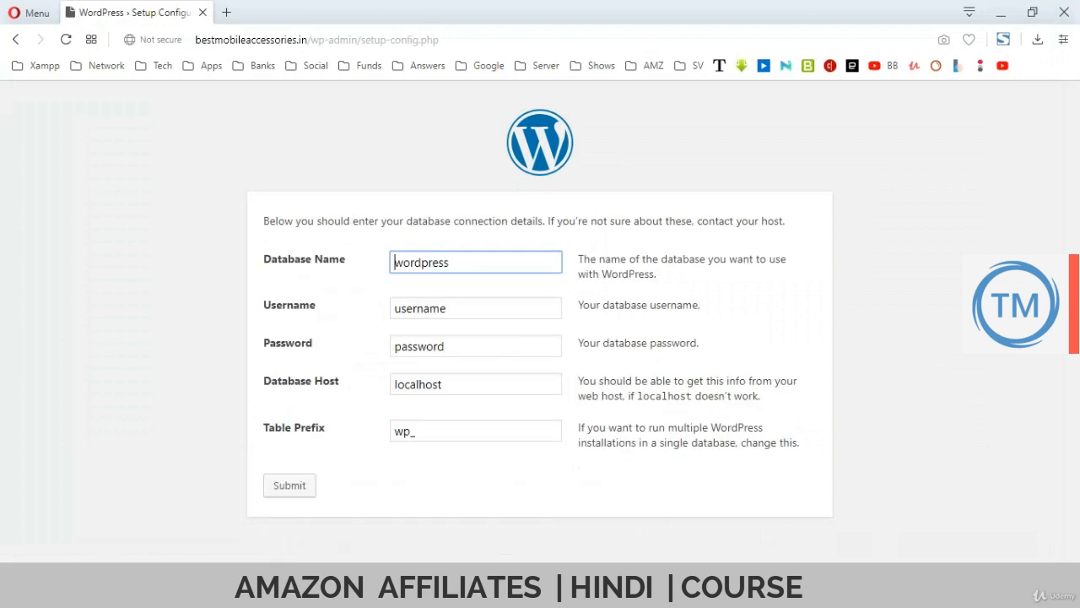
pyautogui.hotkey('ctrl', 'a')
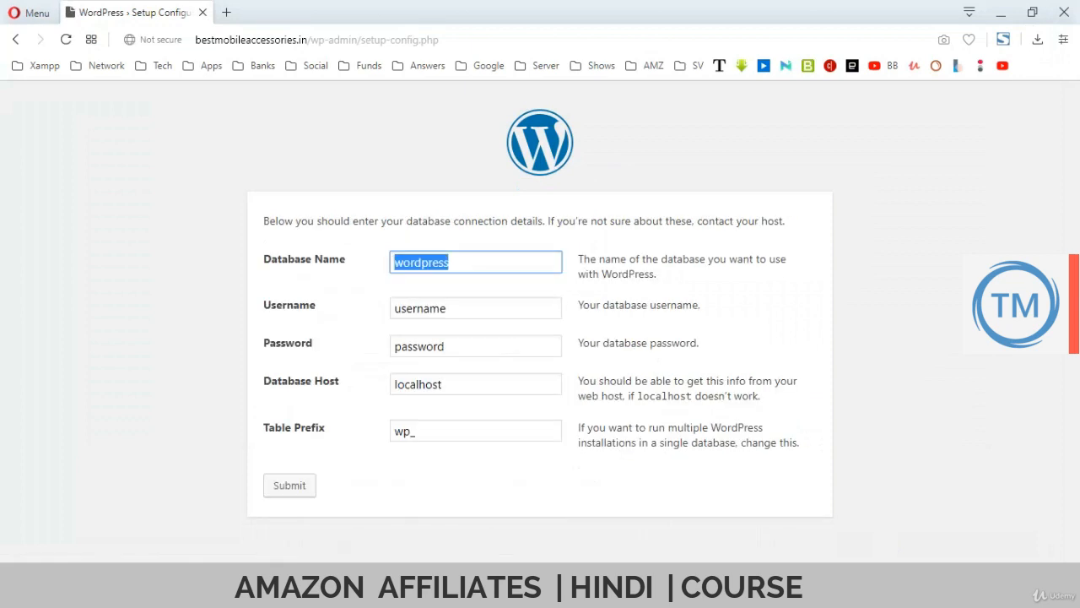
pyautogui.hotkey('ctrl', 'v')
pyautogui.hotkey('alt', 'Tab')
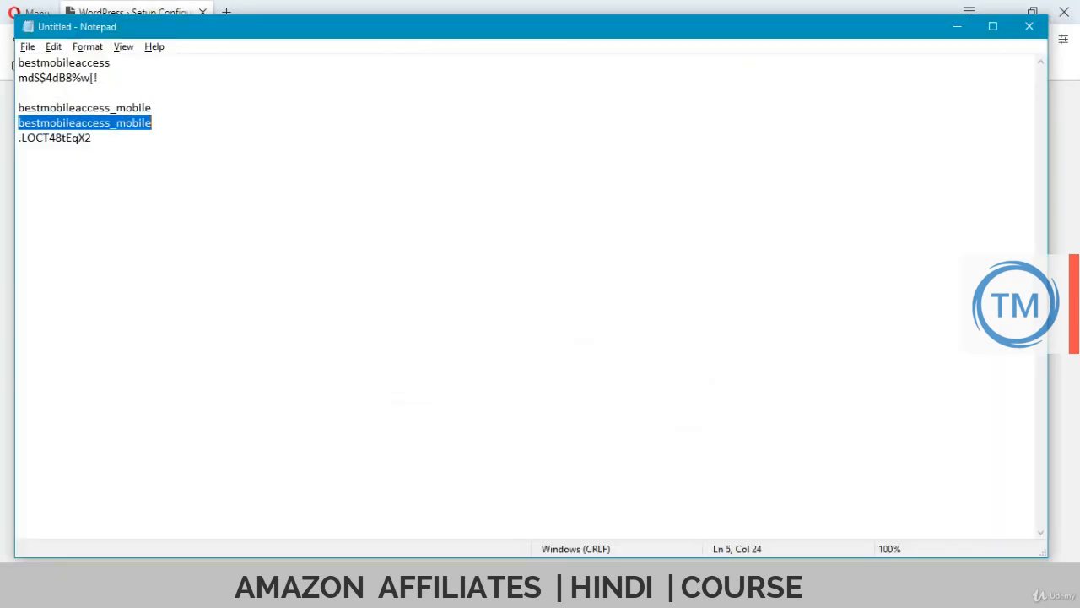
pyautogui.hotkey('alt', 'Tab')
pyautogui.press('Tab')
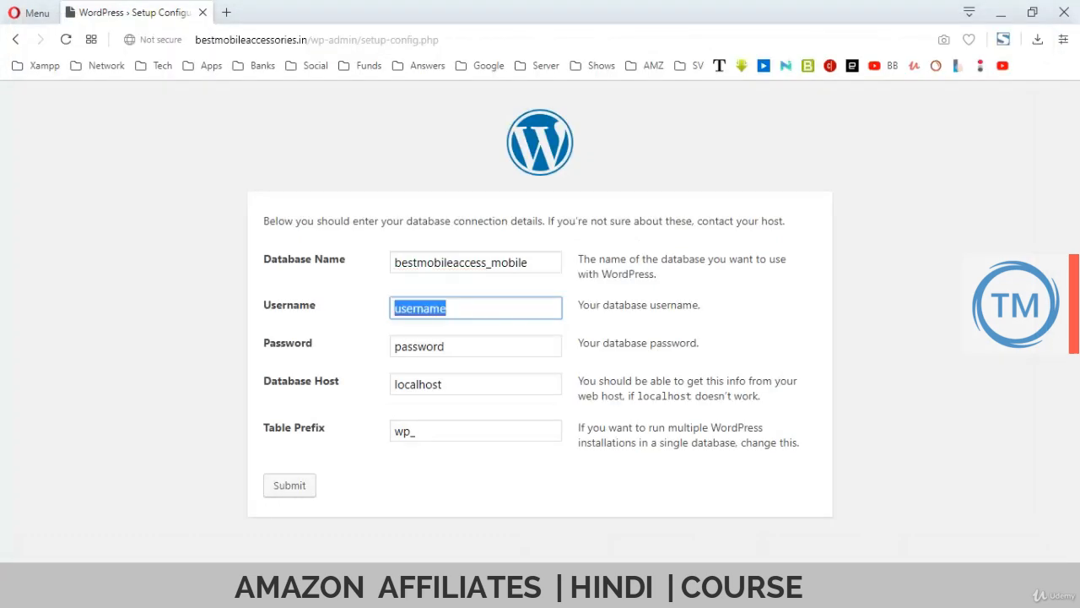
pyautogui.hotkey('ctrl', 'v')
# Paste the new database password from the notes and submit the connection details.
pyautogui.hotkey('alt', 'Tab')
pyautogui.press('Down')
pyautogui.press('Home')
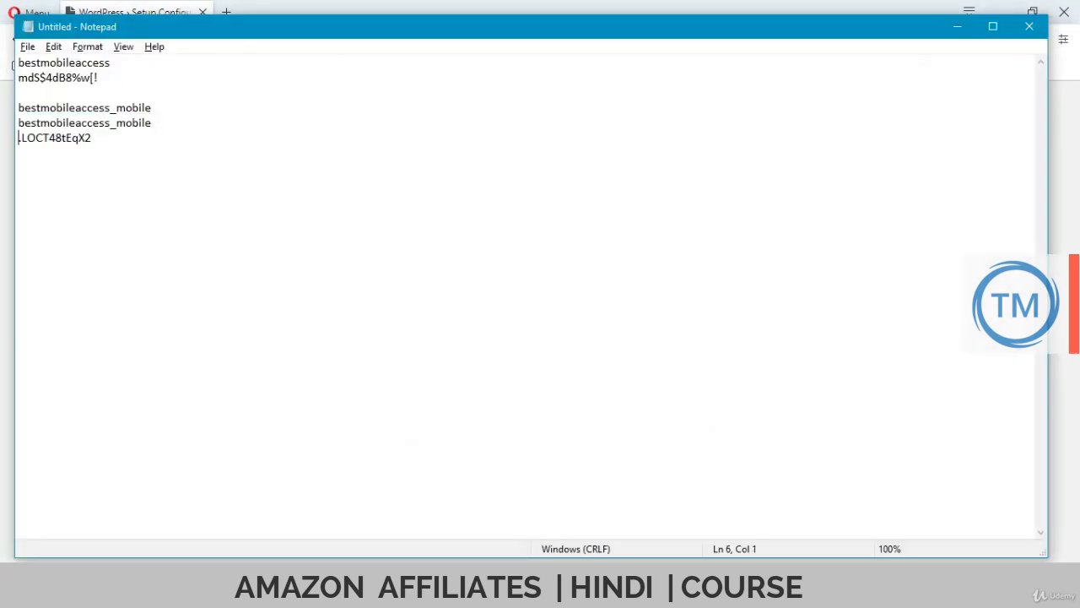
pyautogui.hotkey('shift', 'End')
pyautogui.hotkey('ctrl', 'c')
pyautogui.hotkey('alt', 'Tab')
pyautogui.press('Tab')
pyautogui.hotkey('ctrl', 'v')
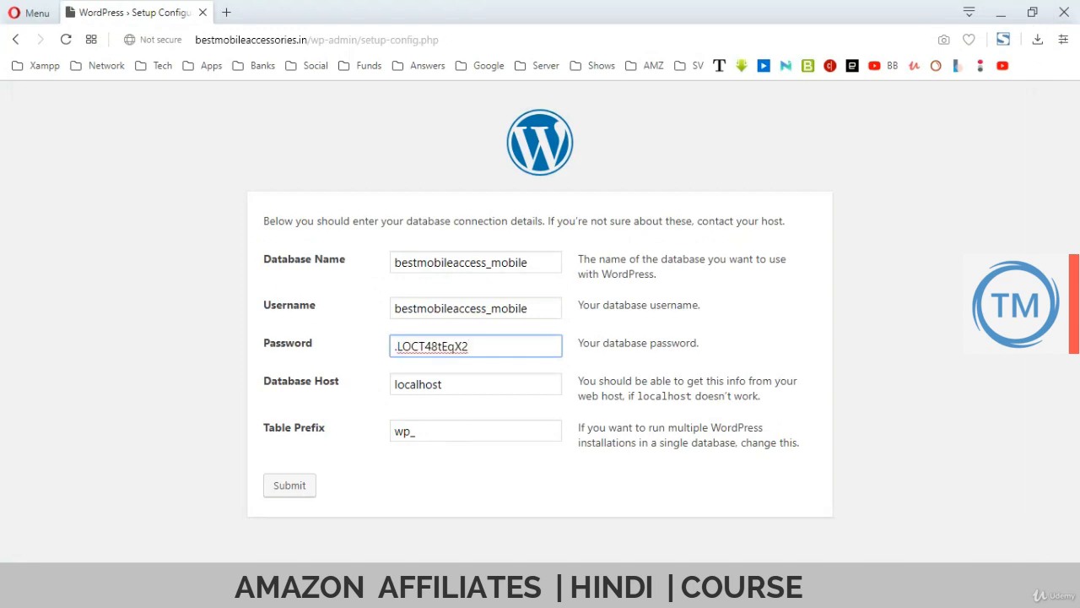
pyautogui.click(289, 485)
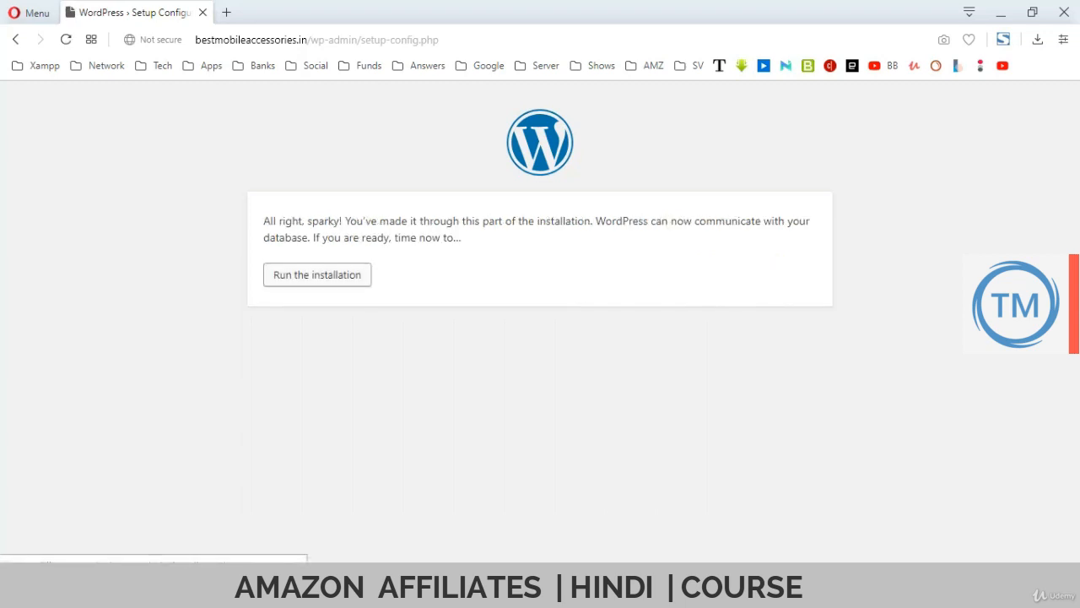
# Start the WordPress install and paste the site's domain into the Site Title field.
pyautogui.click(317, 275)
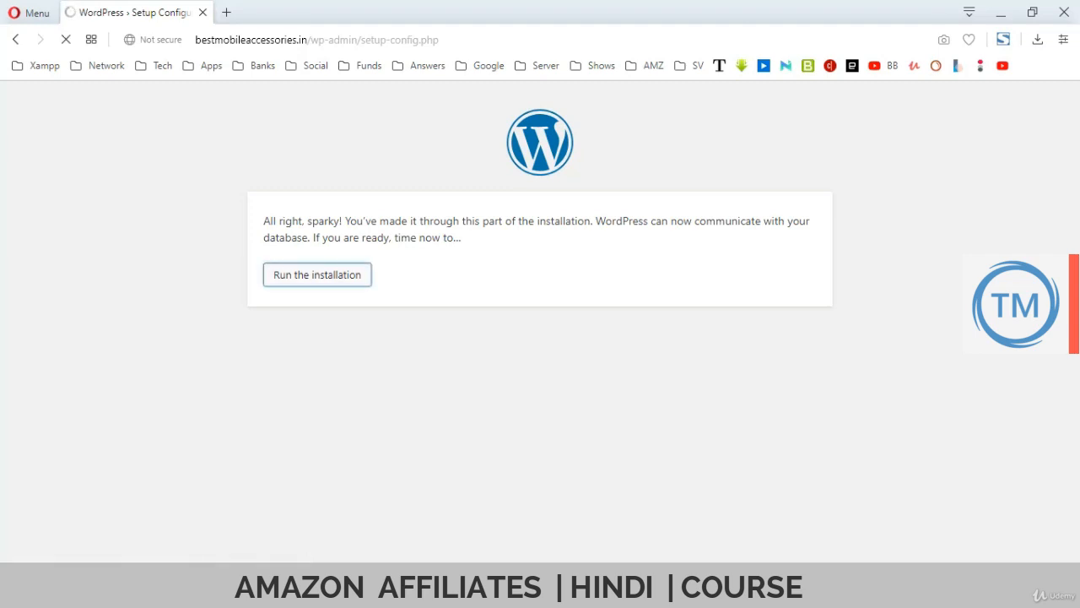
pyautogui.scroll(-3, 540, 338)
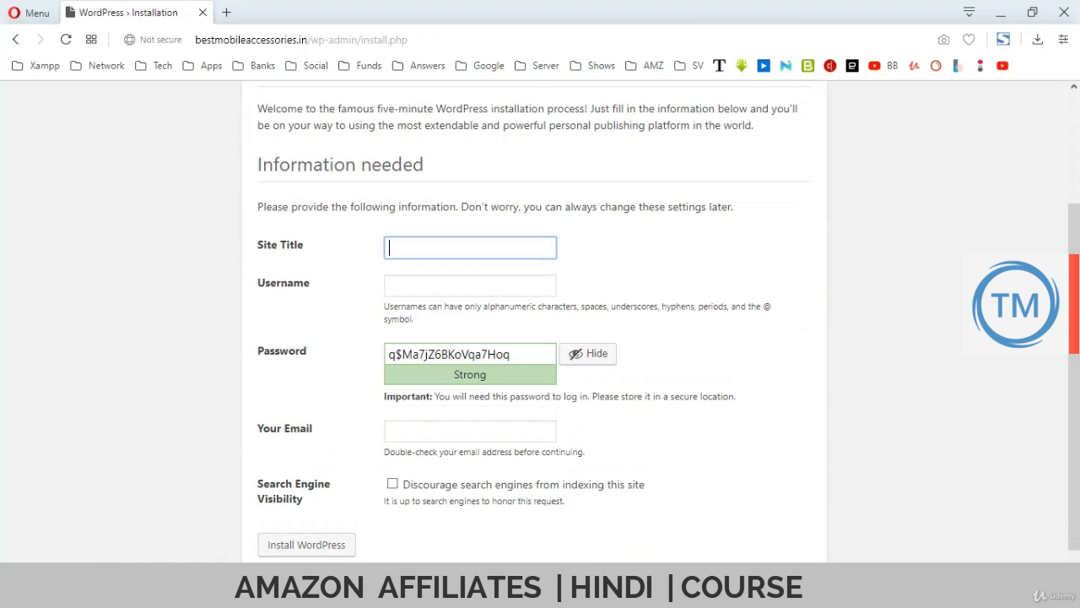
pyautogui.click(470, 248)
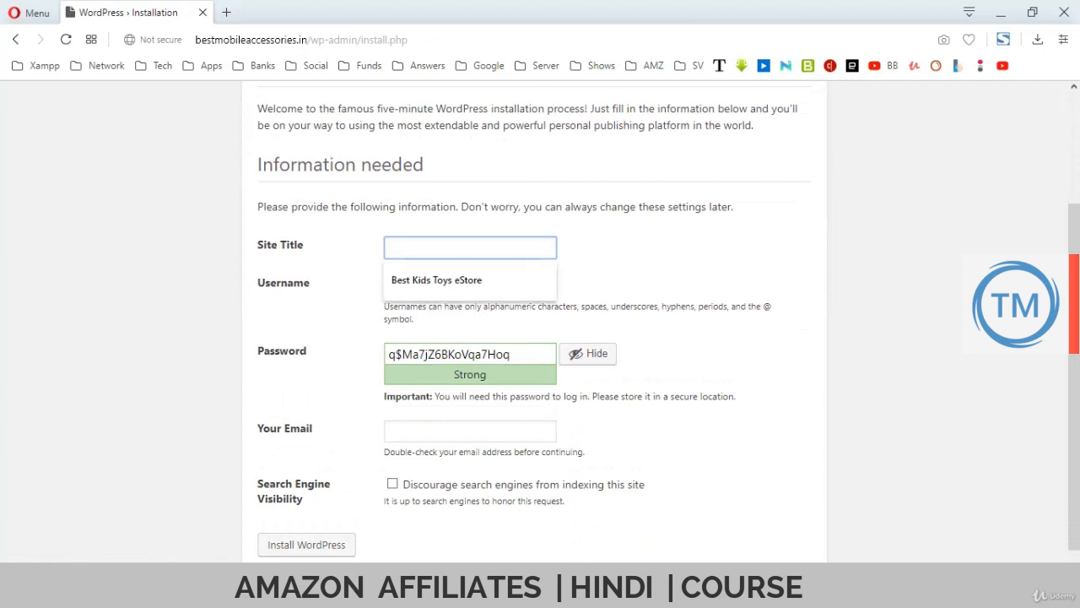
pyautogui.click(308, 39)
pyautogui.moveTo(308, 40); pyautogui.dragTo(195, 39)
pyautogui.click(470, 247)
pyautogui.hotkey('ctrl', 'v')
# Edit the pasted domain into the title 'Best Mobile Accessories India'.
pyautogui.press('Home')
pyautogui.press('Delete')
pyautogui.press('Delete')
pyautogui.press('Delete')
pyautogui.press('Delete')
pyautogui.press('Delete')
pyautogui.press('Delete')
pyautogui.press('Delete')
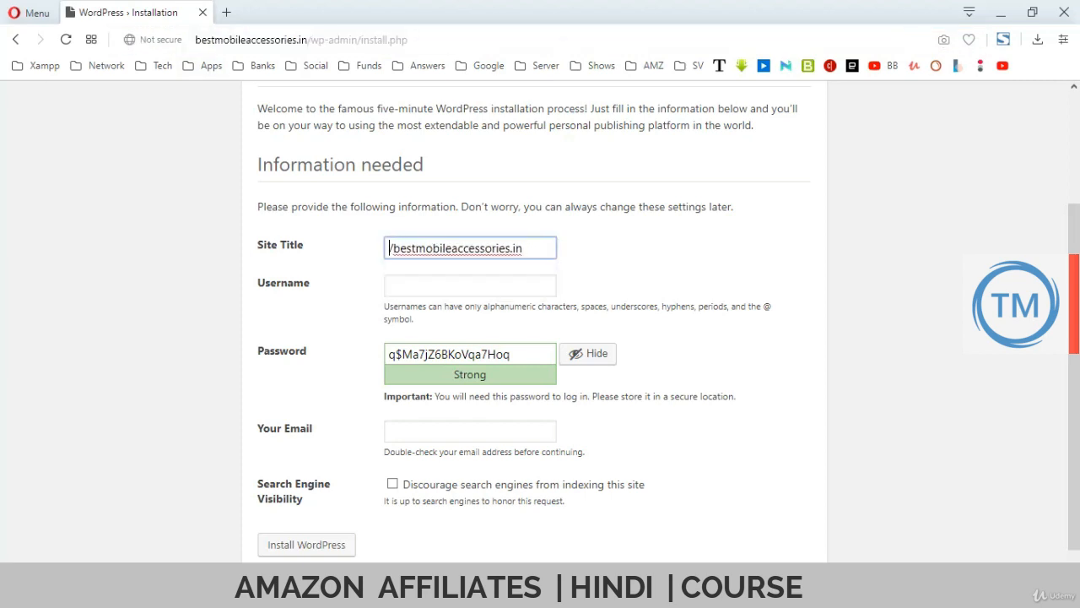
pyautogui.press('Delete')
pyautogui.write('B')
pyautogui.press('Right')
pyautogui.press('Right')
pyautogui.press('Right')
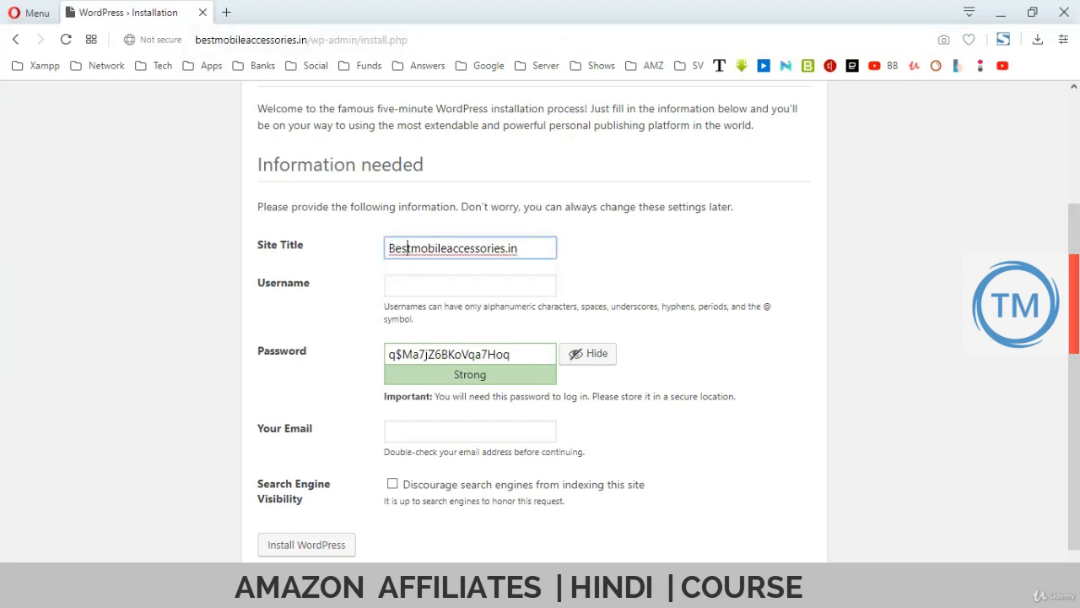
pyautogui.press('Delete')
pyautogui.write('M')
pyautogui.press('Right')
pyautogui.press('Right')
pyautogui.press('Right')
pyautogui.press('Right')
pyautogui.press('Right')
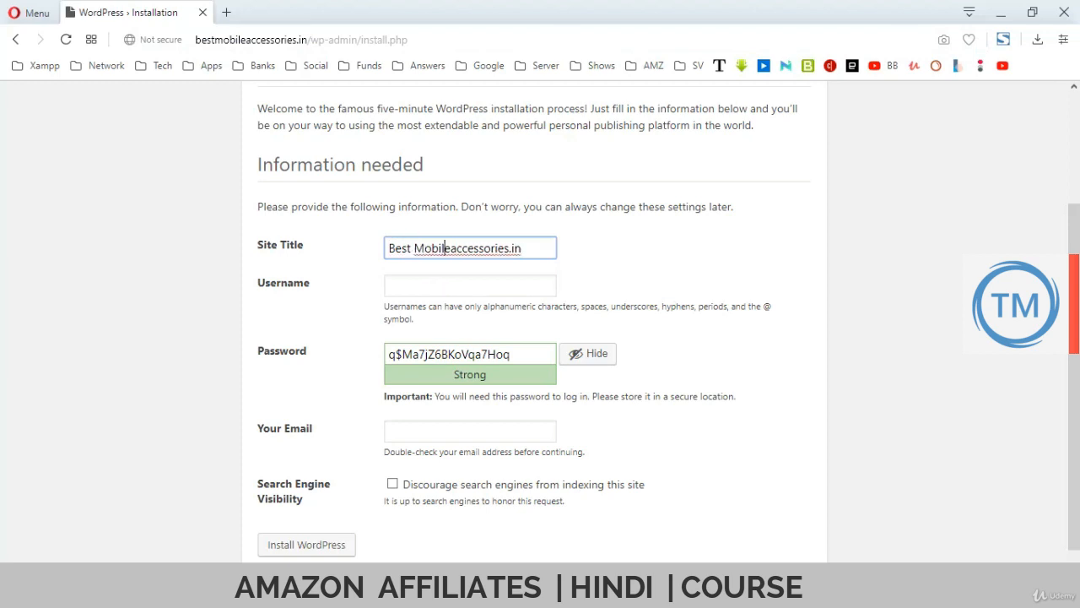
pyautogui.press('Right')
pyautogui.press('Right')
pyautogui.press('Right')
pyautogui.press('Left')
pyautogui.press('Left')
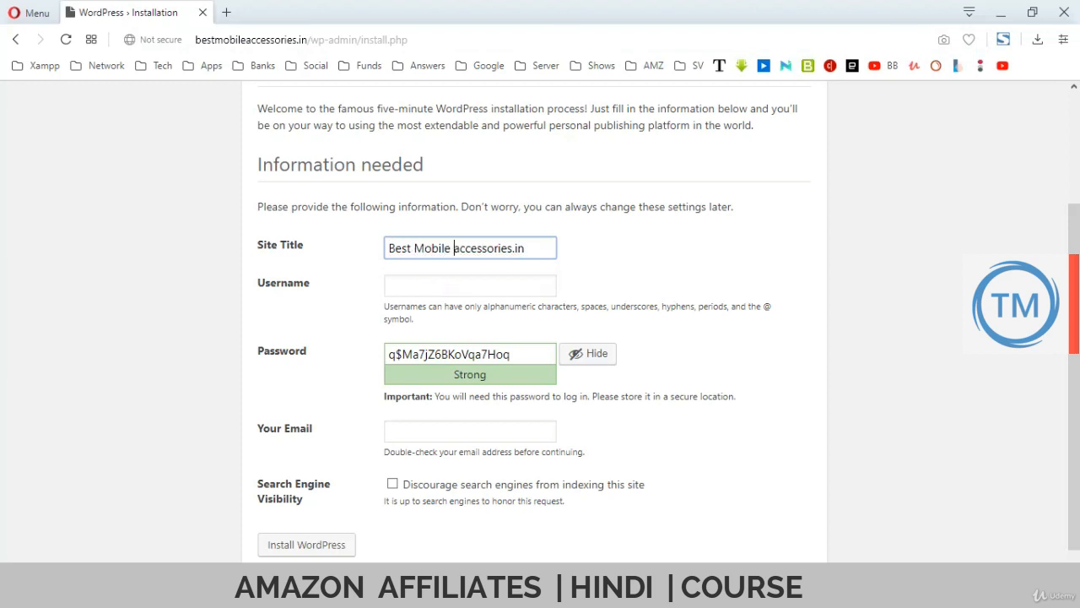
pyautogui.press('Delete')
pyautogui.write('A')
pyautogui.press('Right')
pyautogui.press('Right')
pyautogui.press('Right')
pyautogui.press('Right')
pyautogui.press('Right')
pyautogui.press('Right')
pyautogui.press('Right')
pyautogui.press('Right')
pyautogui.press('Right')
pyautogui.press('Right')
pyautogui.press('Delete')
pyautogui.press('Delete')
pyautogui.press('Delete')
pyautogui.write('India')
# Fill the admin username with the domain name, stripped of its prefix and .in ending.
pyautogui.press('Tab')
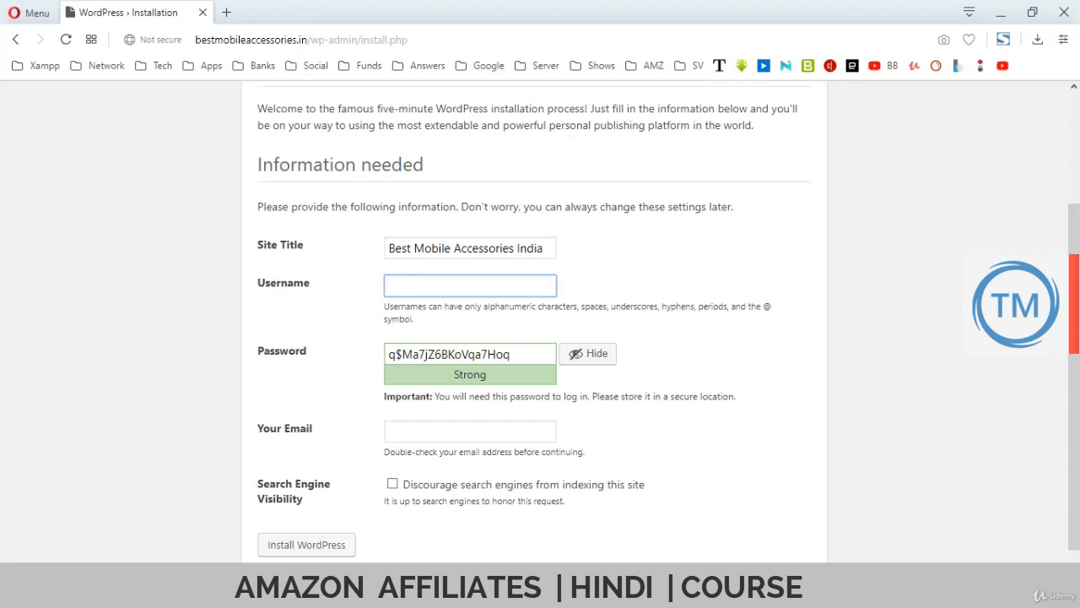
pyautogui.hotkey('ctrl', 'v')
pyautogui.press('Home')
pyautogui.press('Delete')
pyautogui.press('Delete')
pyautogui.press('Delete')
pyautogui.press('Delete')
pyautogui.press('Delete')
pyautogui.press('Delete')
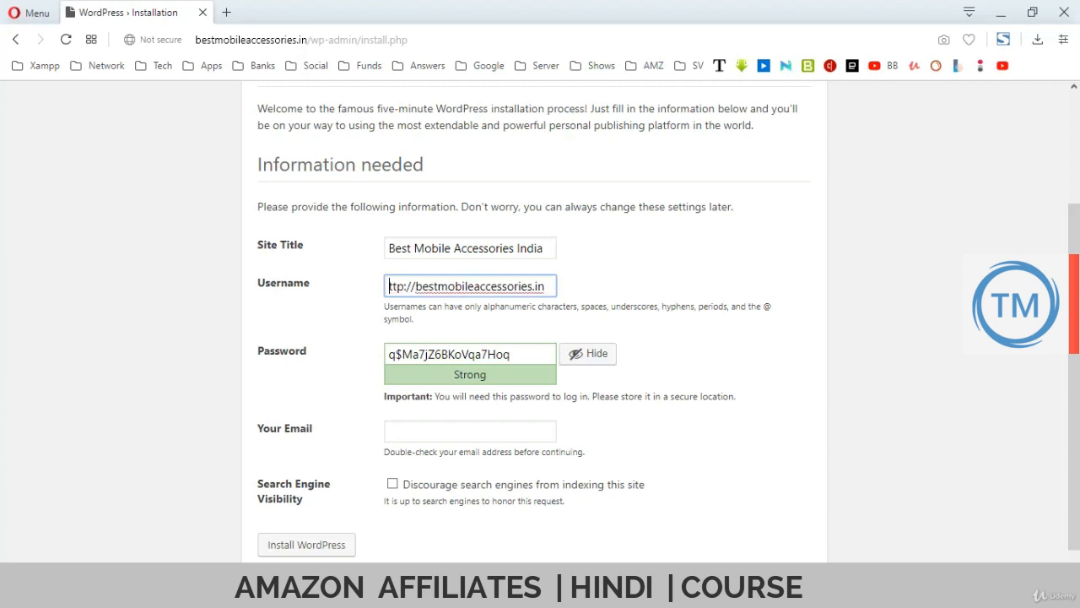
pyautogui.press('Delete')
pyautogui.press('End')
pyautogui.press('BackSpace')
pyautogui.press('BackSpace')
pyautogui.press('BackSpace')
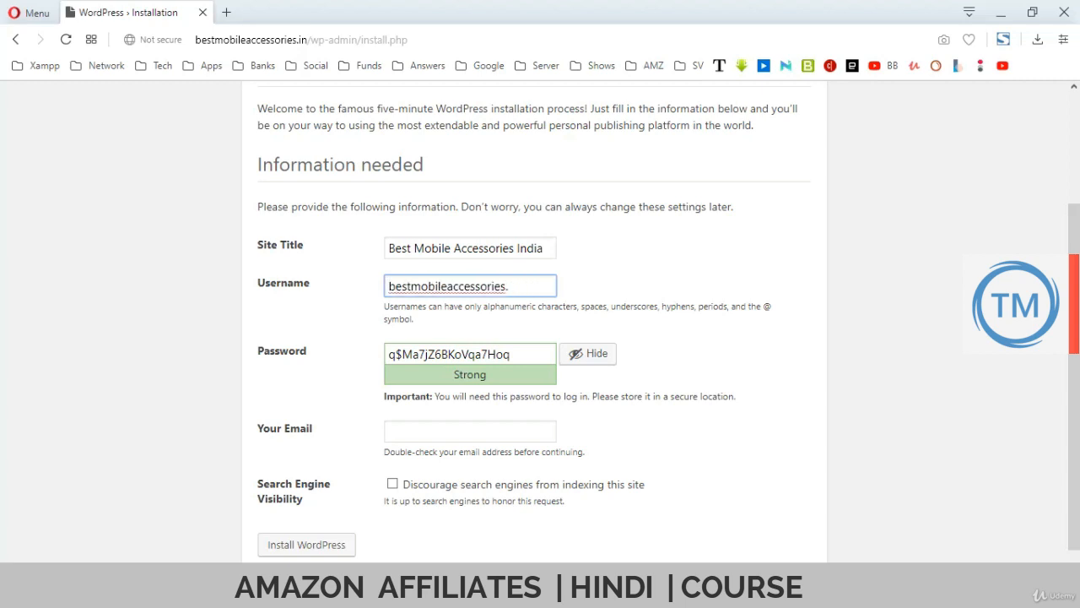
# Copy the admin username into the Notepad login notes on a new line.
pyautogui.hotkey('alt', 'Tab')
pyautogui.hotkey('alt', 'Tab')
pyautogui.click(512, 354)
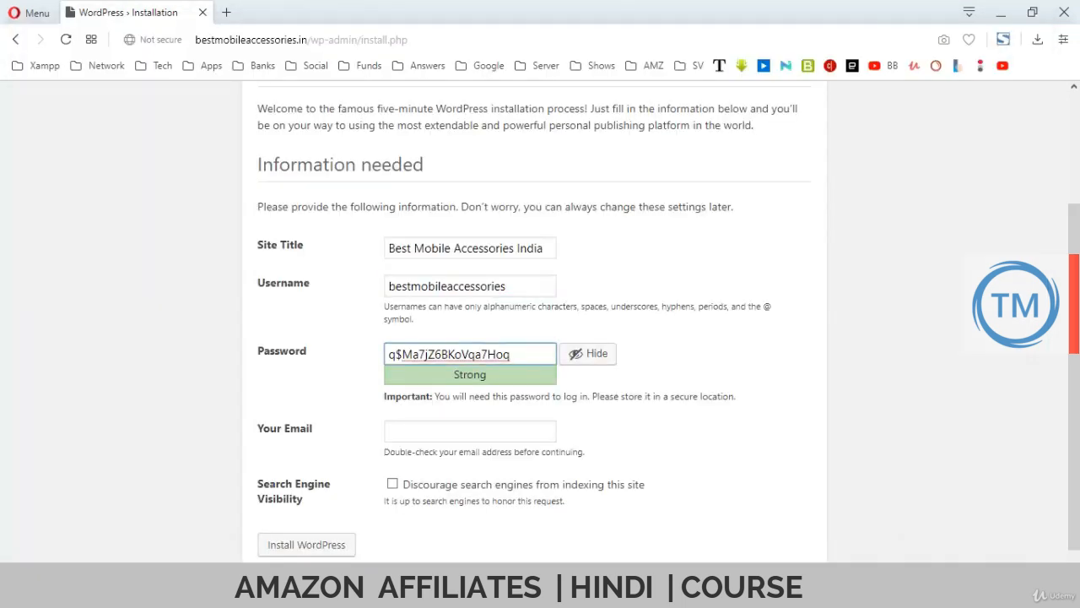
pyautogui.hotkey('shift', 'Tab')
pyautogui.hotkey('ctrl', 'c')
pyautogui.hotkey('alt', 'Tab')
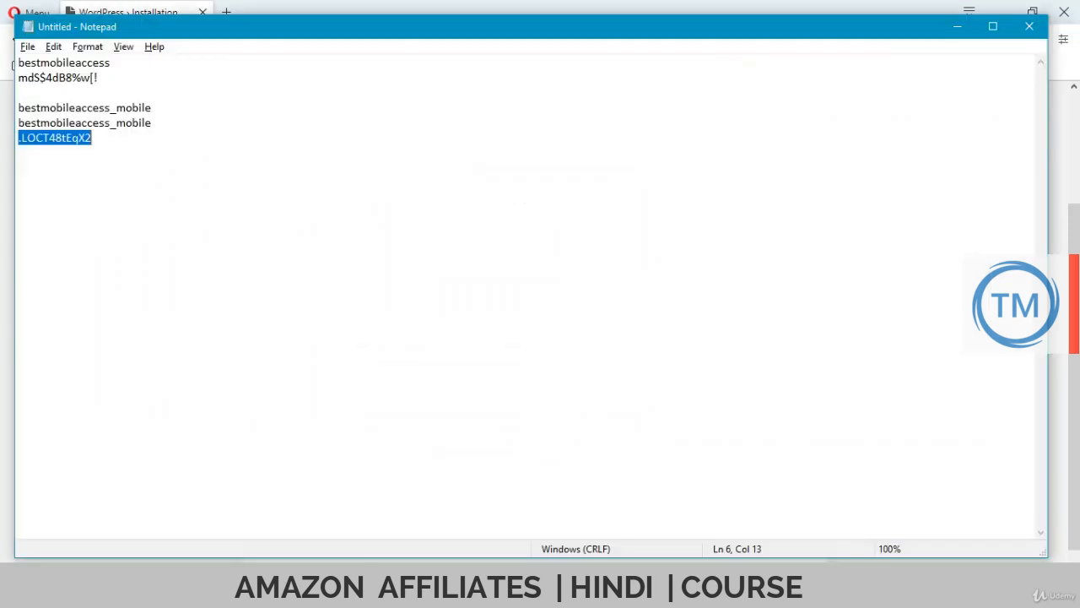
pyautogui.press('End')
pyautogui.press('Return')
pyautogui.press('Return')
pyautogui.hotkey('ctrl', 'v')
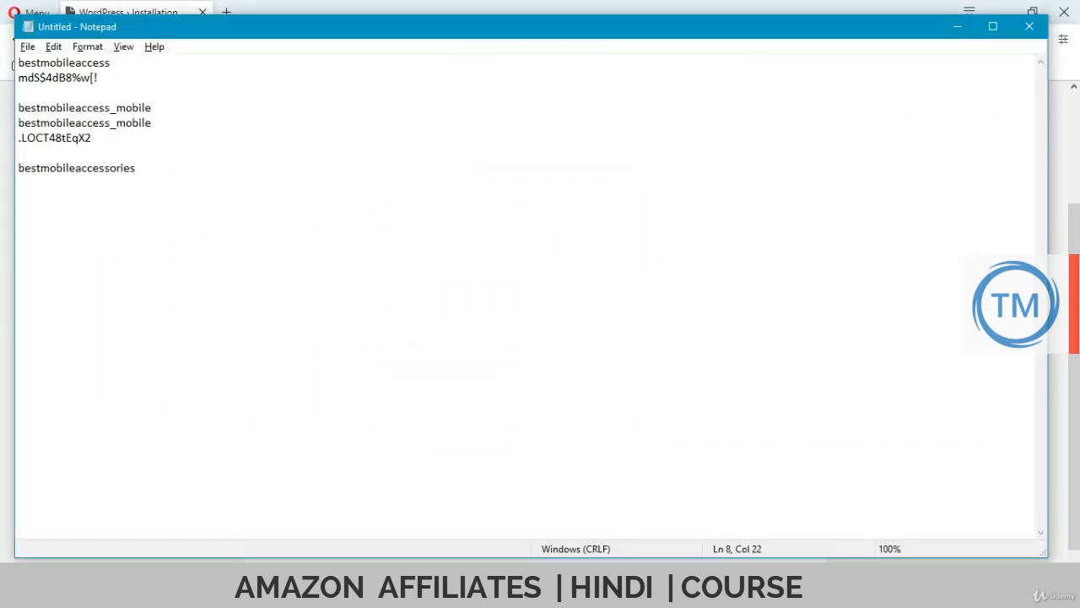
pyautogui.press('Return')
# Copy the generated admin password into the notes below the username.
pyautogui.hotkey('alt', 'Tab')
pyautogui.press('Tab')
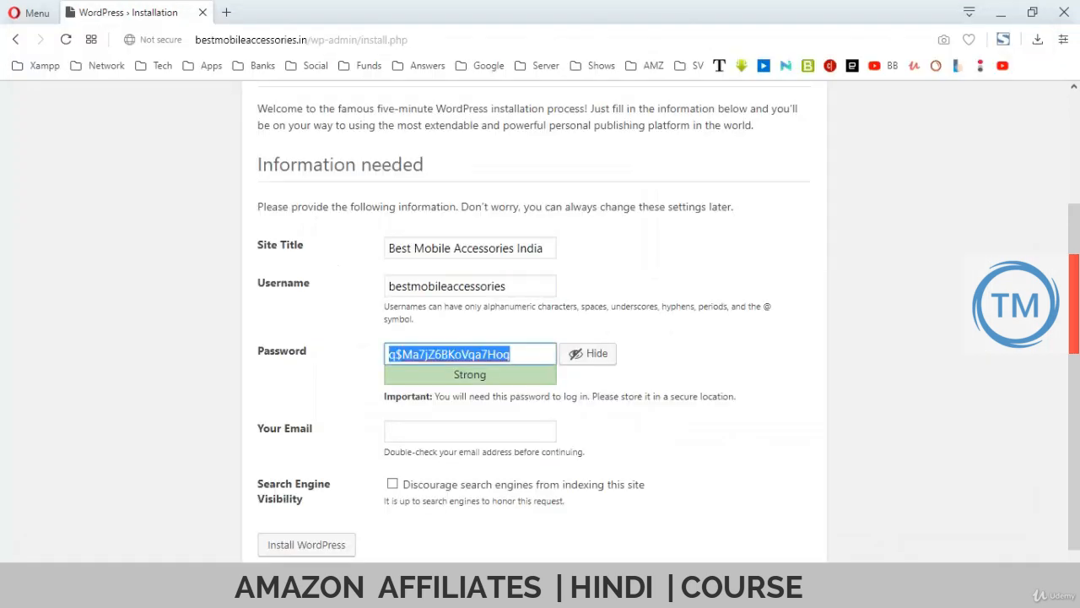
pyautogui.hotkey('ctrl', 'c')
pyautogui.hotkey('alt', 'Tab')
pyautogui.hotkey('ctrl', 'v')
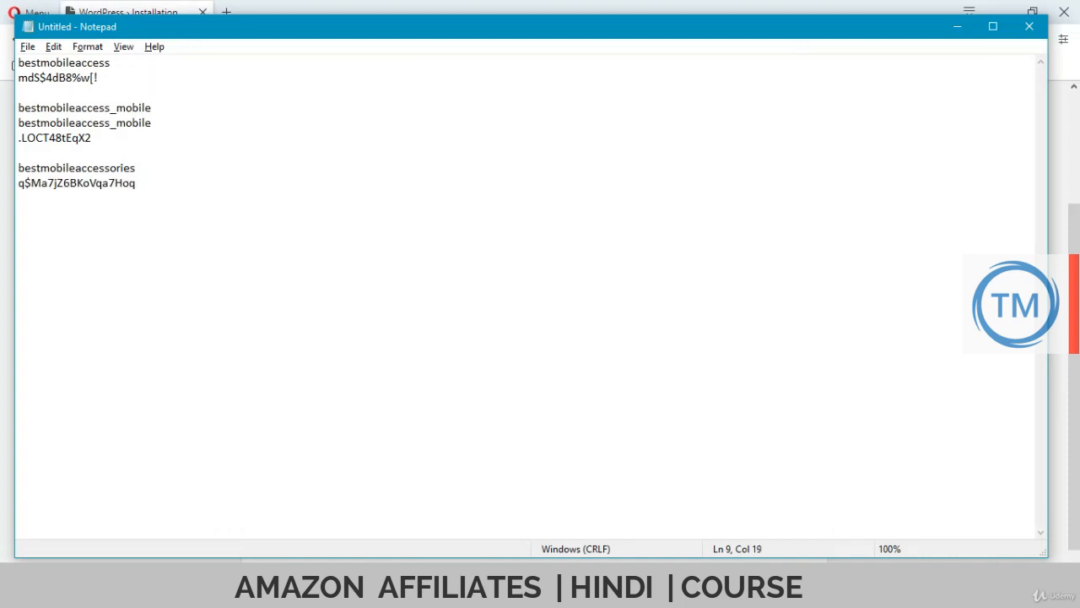
pyautogui.hotkey('alt', 'Tab')
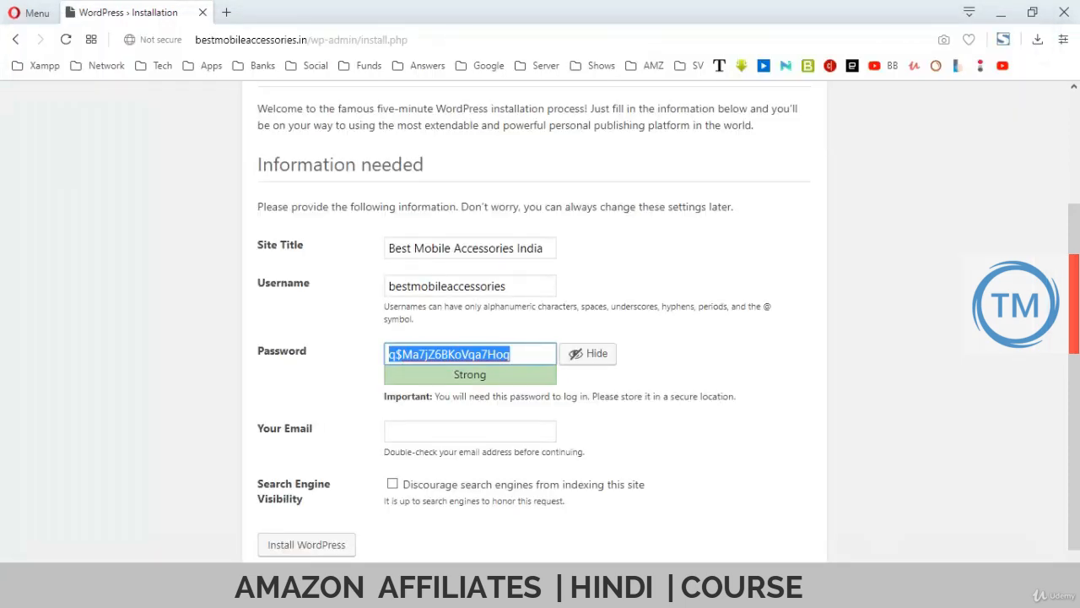
# Put the cursor in the Your Email field, then switch back to the cPanel window.
pyautogui.click(692, 355)
pyautogui.scroll(-1, 692, 354)
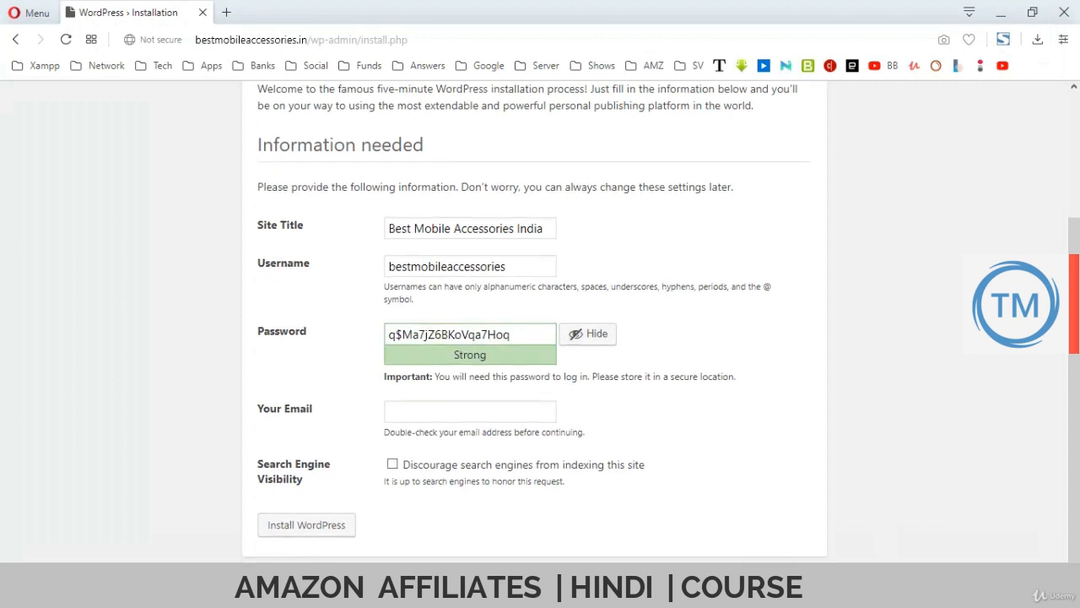
pyautogui.click(470, 412)
pyautogui.hotkey('alt', 'Tab')
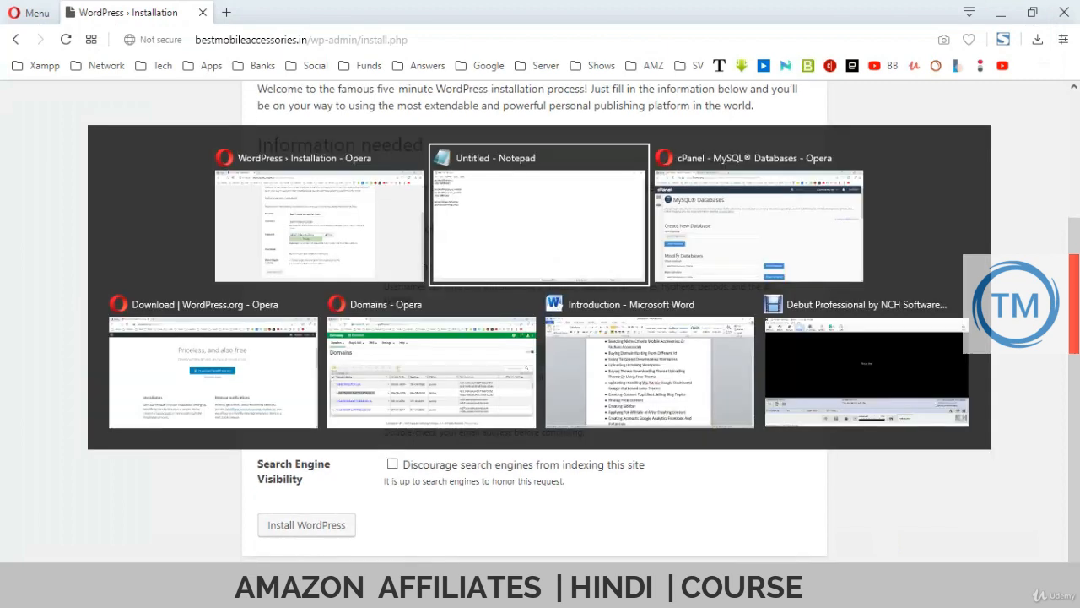
pyautogui.hotkey('alt', 'Tab')
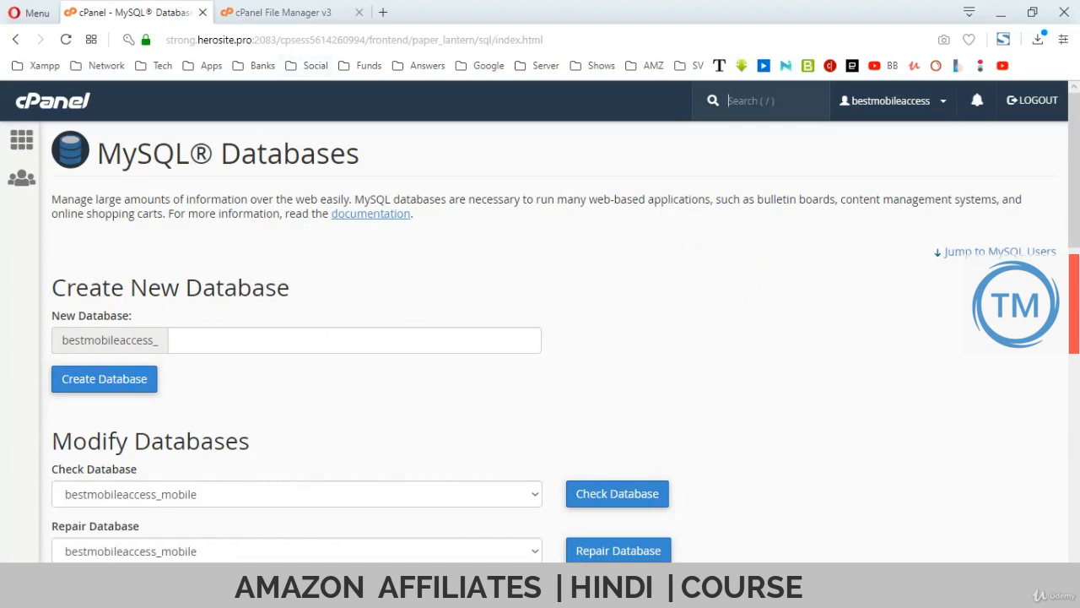
# Go to cPanel Home and open Email Accounts from the Email section.
pyautogui.click(21, 140)
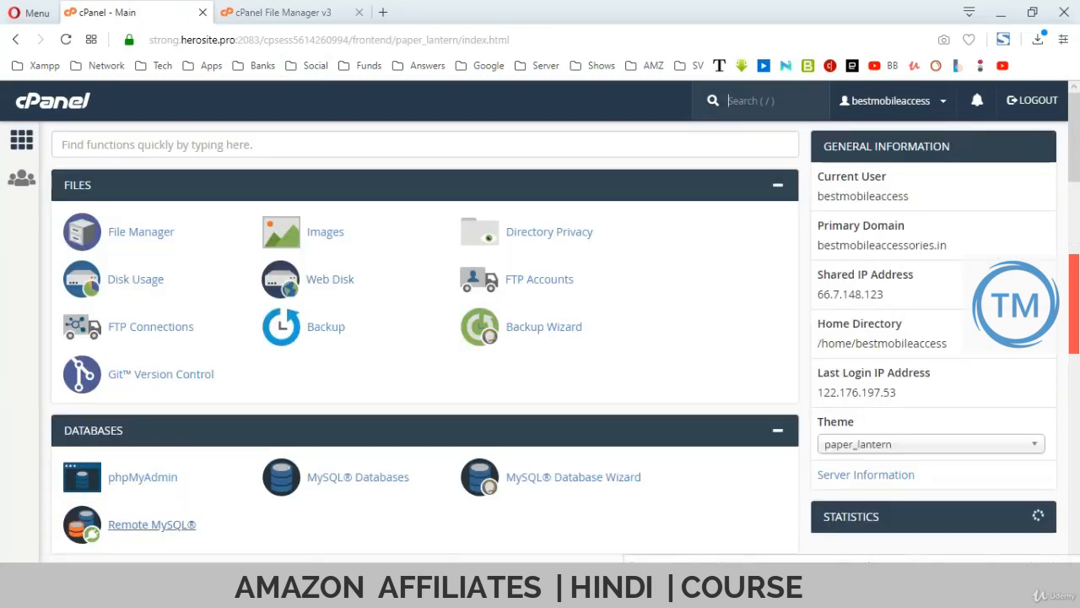
pyautogui.scroll(-2, 425, 338)
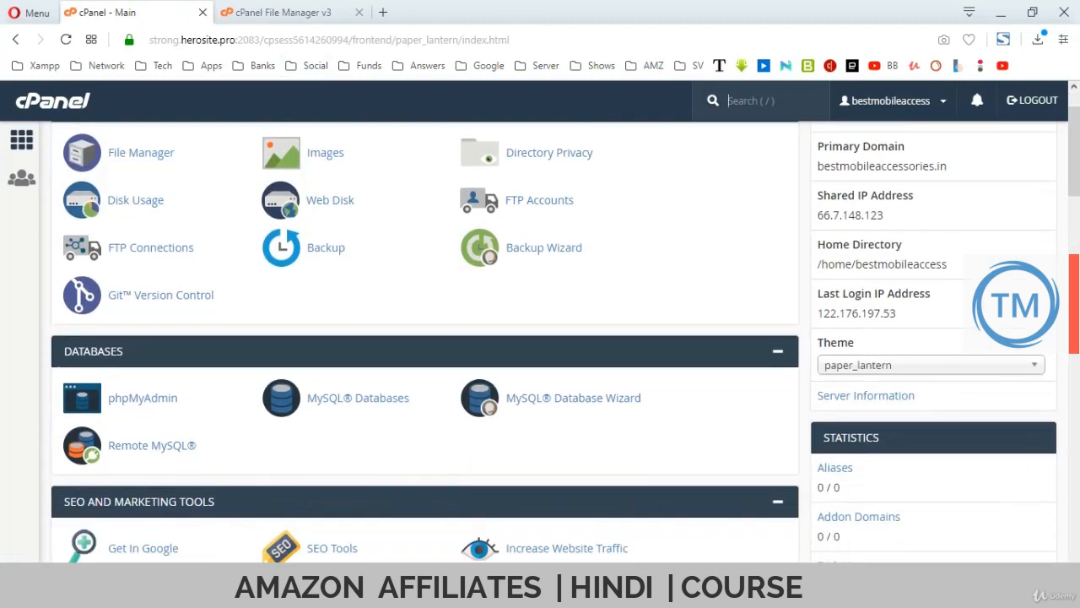
pyautogui.scroll(-7, 425, 338)
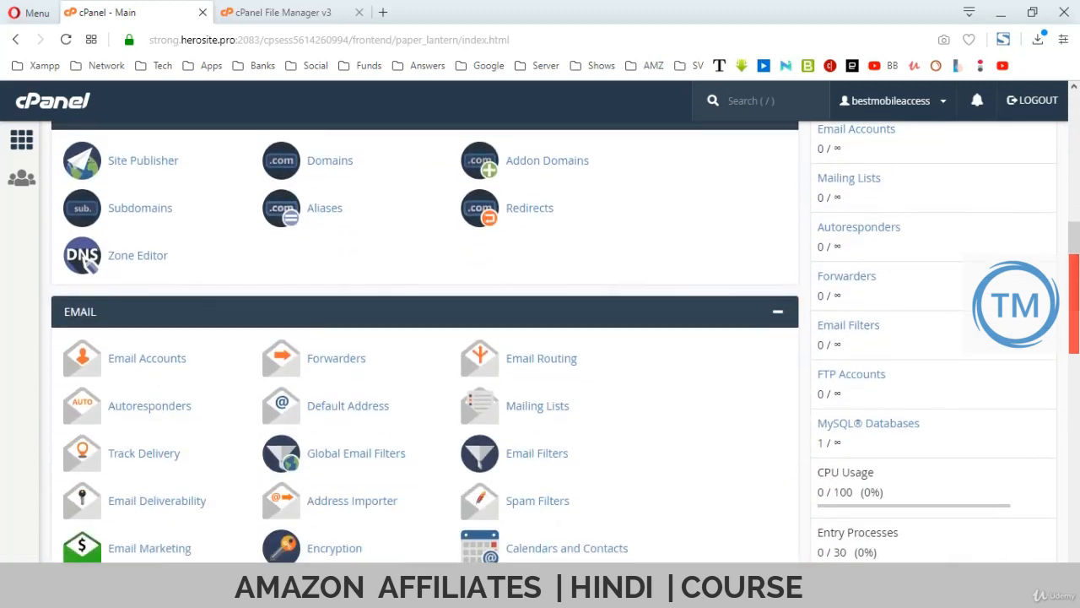
pyautogui.click(147, 358)
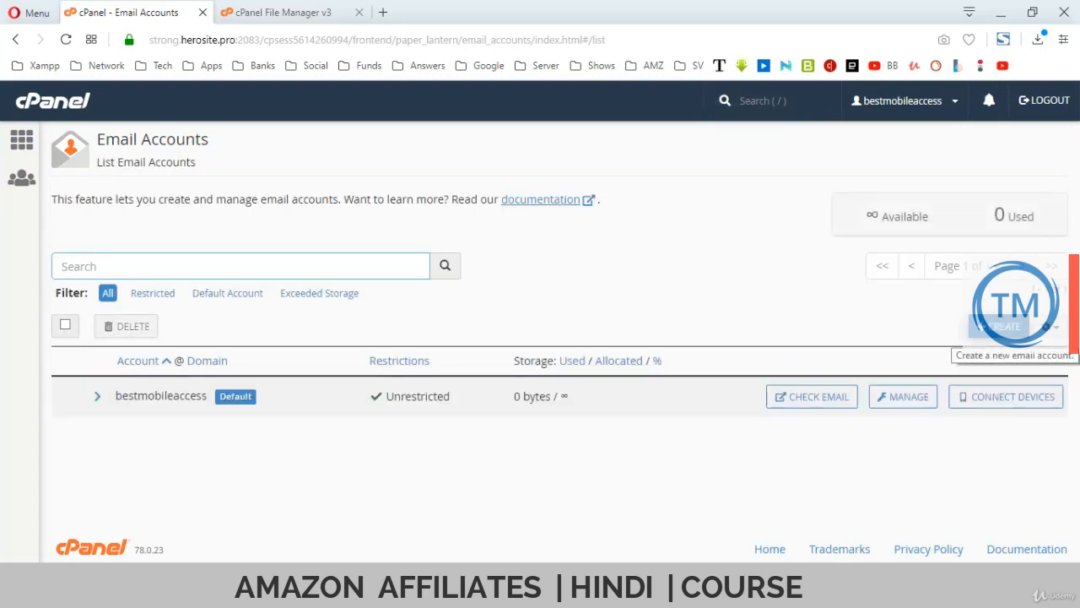
# Begin a new email account named 'info' with a generated strong password.
pyautogui.click(1004, 326)
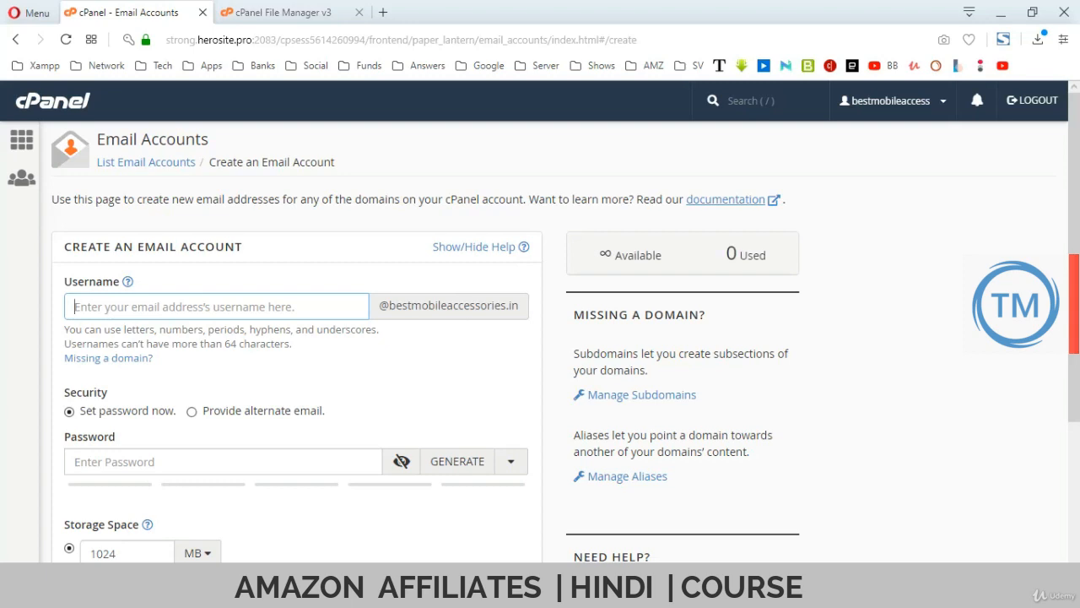
pyautogui.write('info')
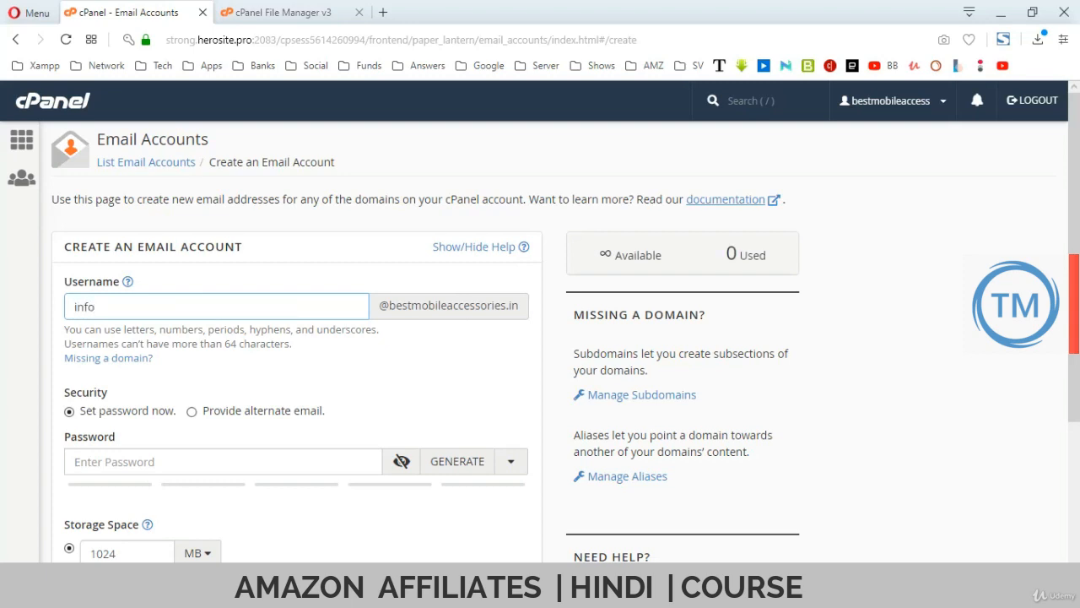
pyautogui.scroll(-1, 540, 338)
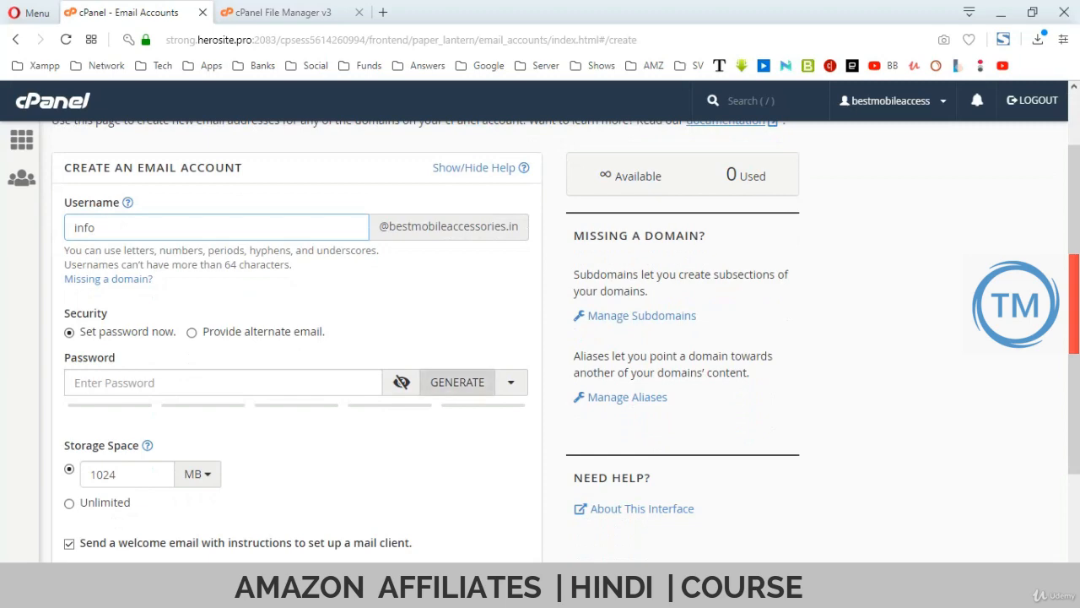
pyautogui.click(458, 382)
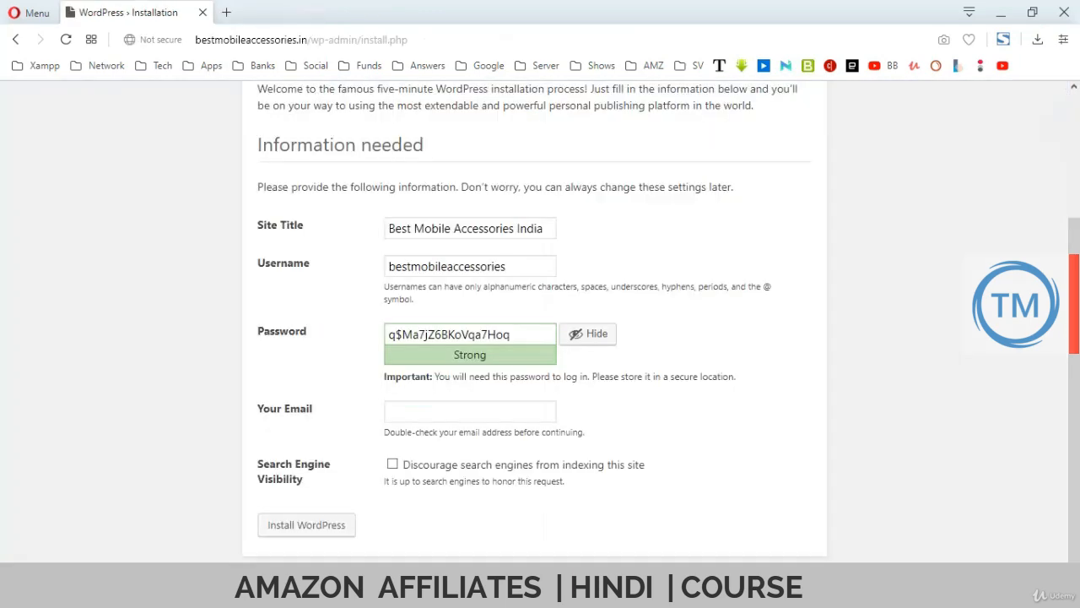
# Paste the mailbox password into the notes and start an 'info@' line above it.
pyautogui.hotkey('alt', 'Tab')
pyautogui.press('Tab')
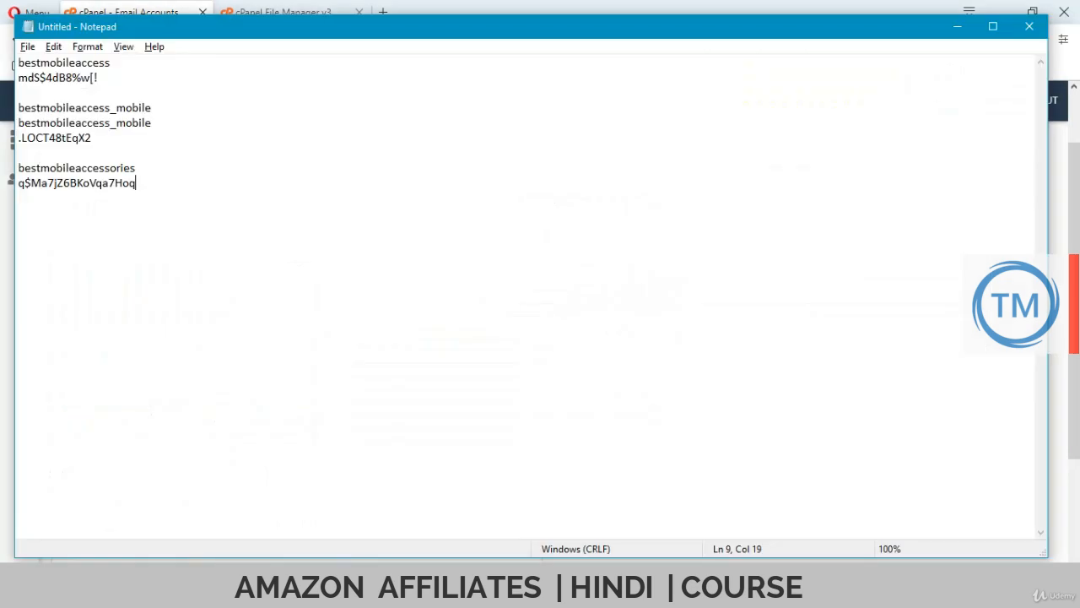
pyautogui.press('Return')
pyautogui.press('Return')
pyautogui.press('Return')
pyautogui.press('Return')
pyautogui.hotkey('ctrl', 'v')
pyautogui.press('Home')
pyautogui.press('Return')
pyautogui.press('Up')
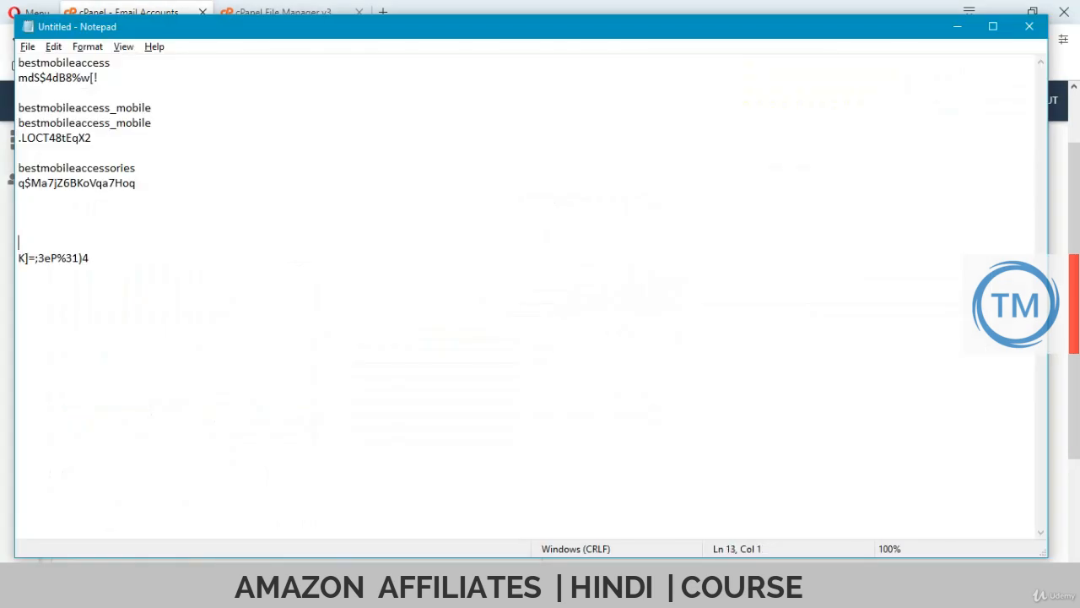
pyautogui.hotkey('alt', 'Tab')
pyautogui.scroll(-2, 540, 338)
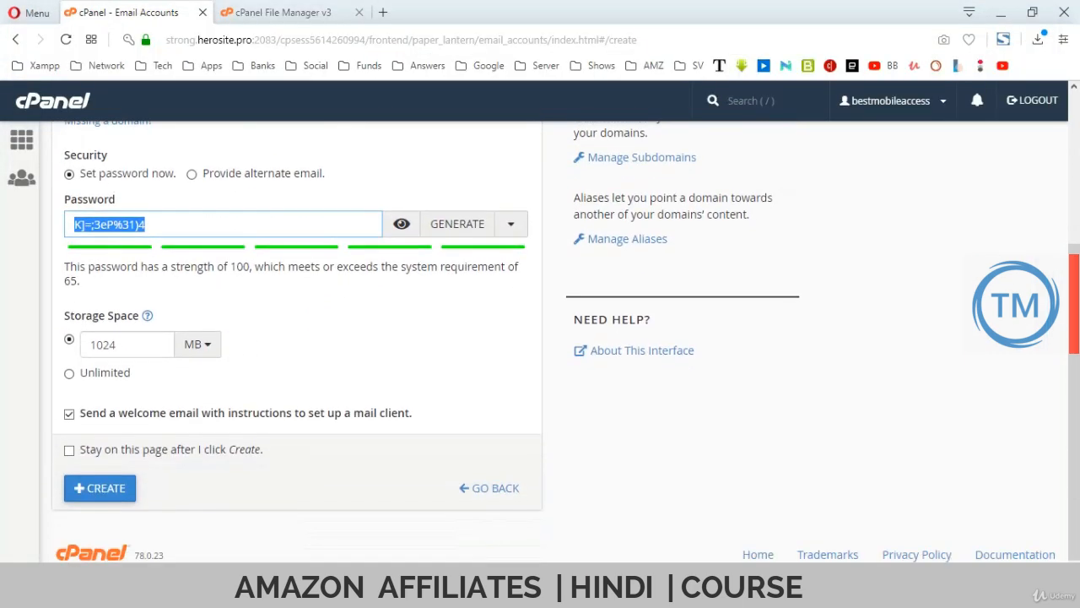
pyautogui.click(69, 373)
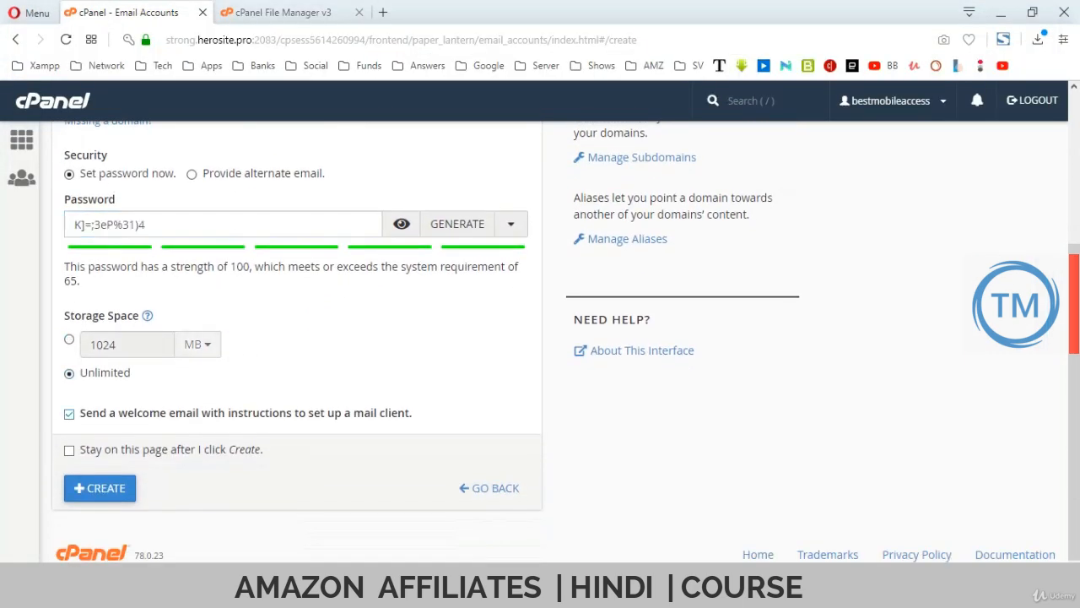
pyautogui.click(100, 488)
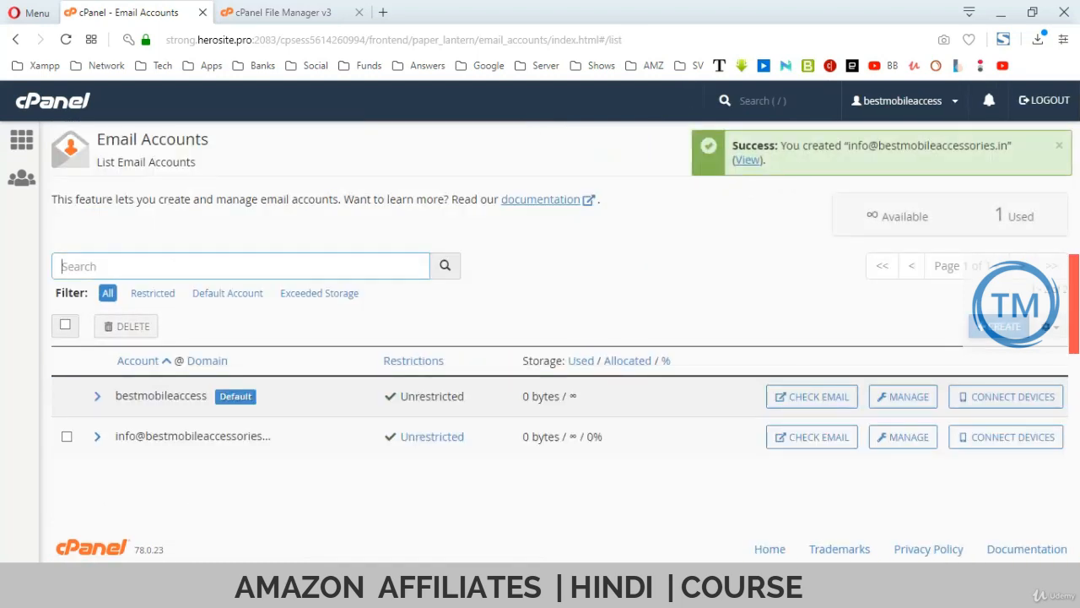
pyautogui.moveTo(115, 436); pyautogui.dragTo(264, 435)
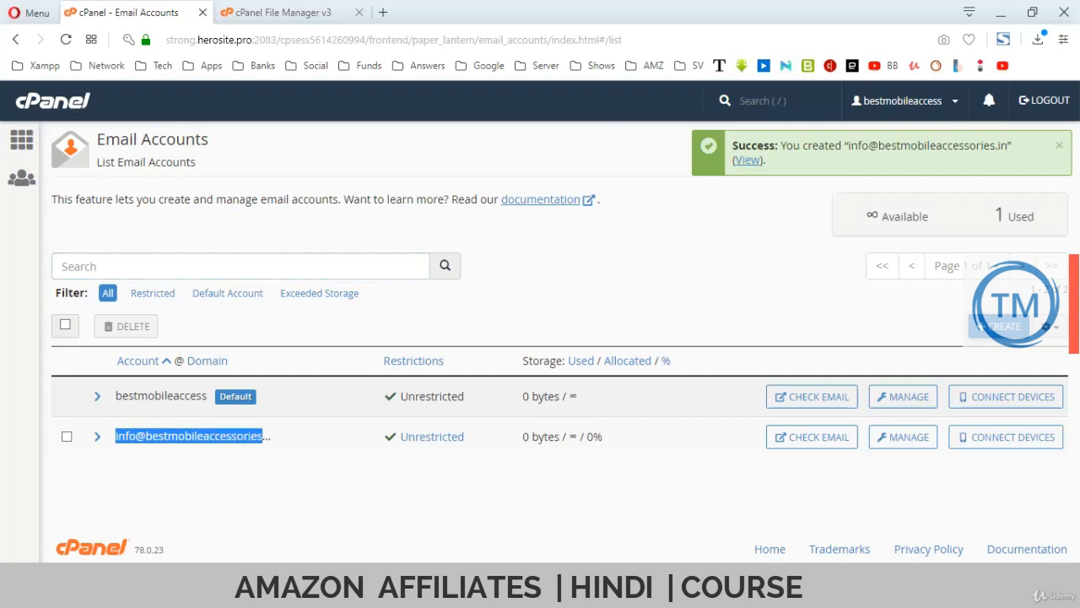
pyautogui.hotkey('alt', 'Tab')
pyautogui.hotkey('shift', 'Home')
pyautogui.hotkey('ctrl', 'v')
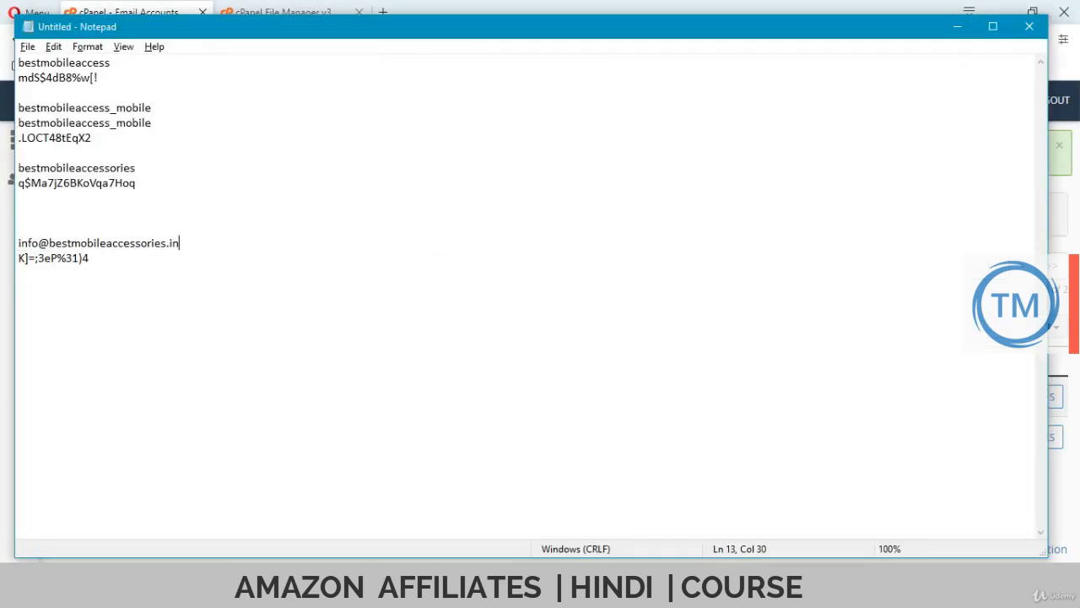
pyautogui.press('Up')
pyautogui.press('Delete')
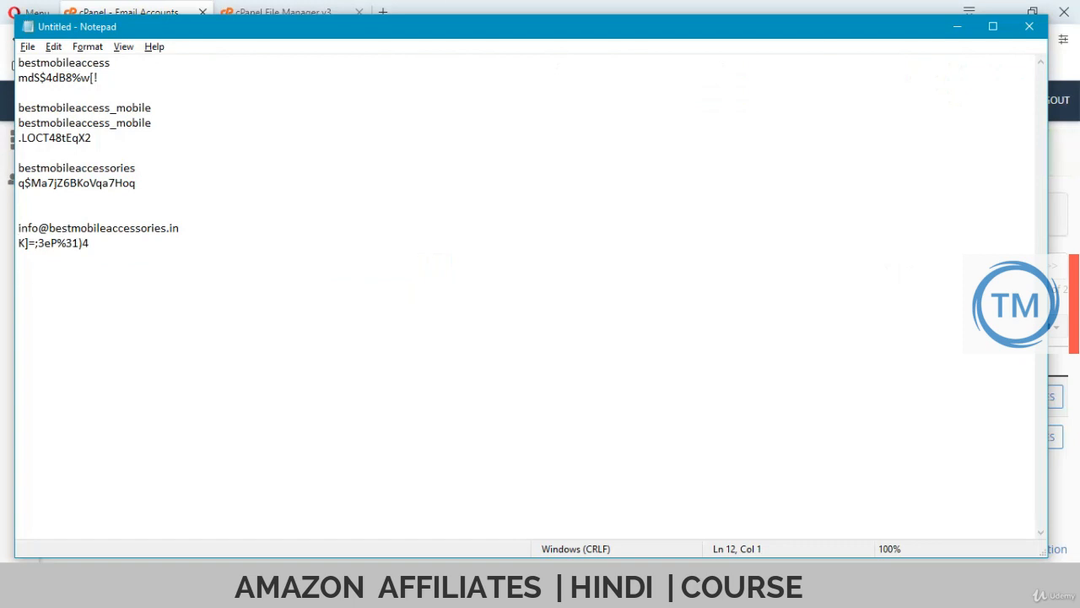
# Save the notes as 'Best Mobile Accesories Login'.
pyautogui.hotkey('alt', 'f')
pyautogui.press('s')
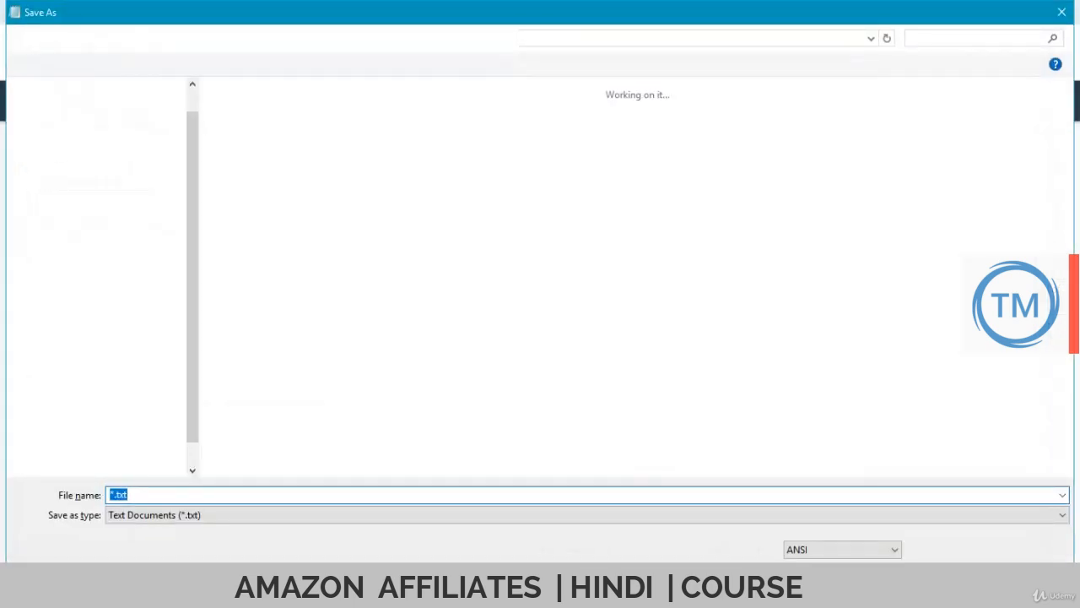
pyautogui.write('Best ')
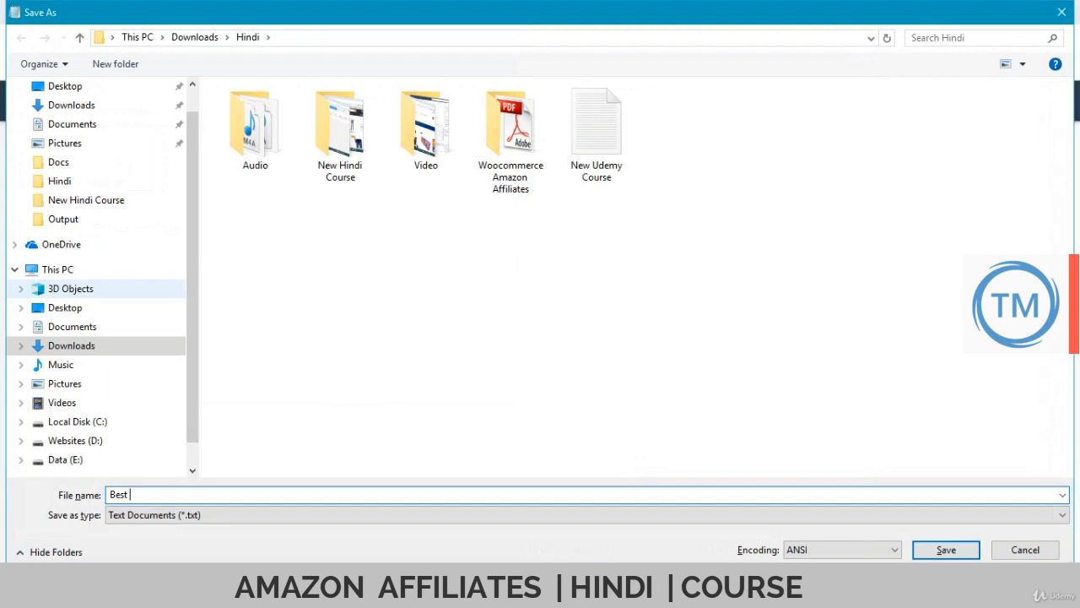
pyautogui.write('Mobile Accesories Login')
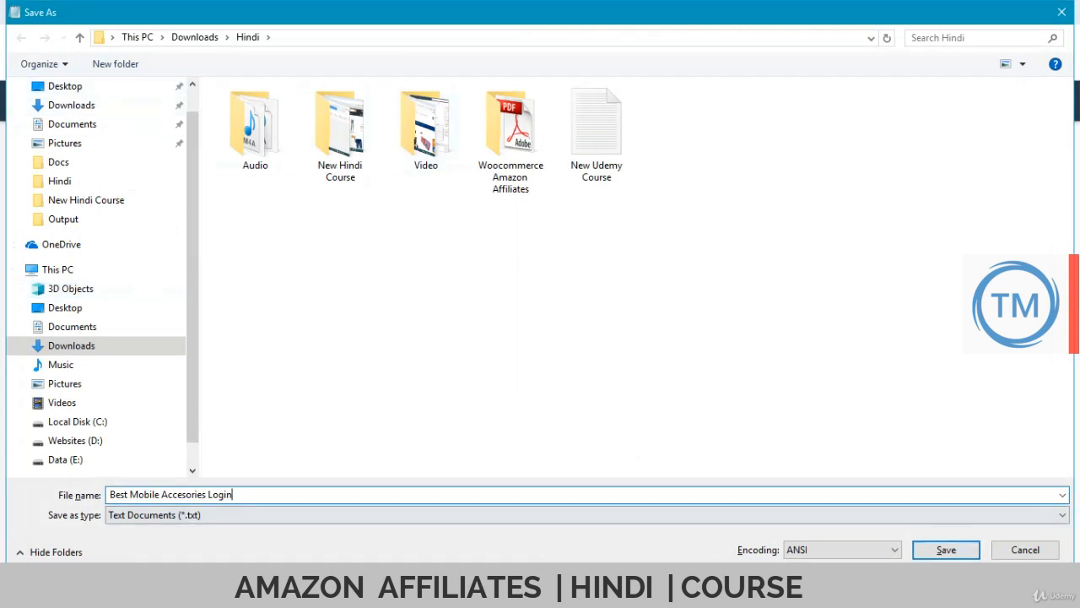
pyautogui.press('Return')
pyautogui.hotkey('alt', 'Tab')
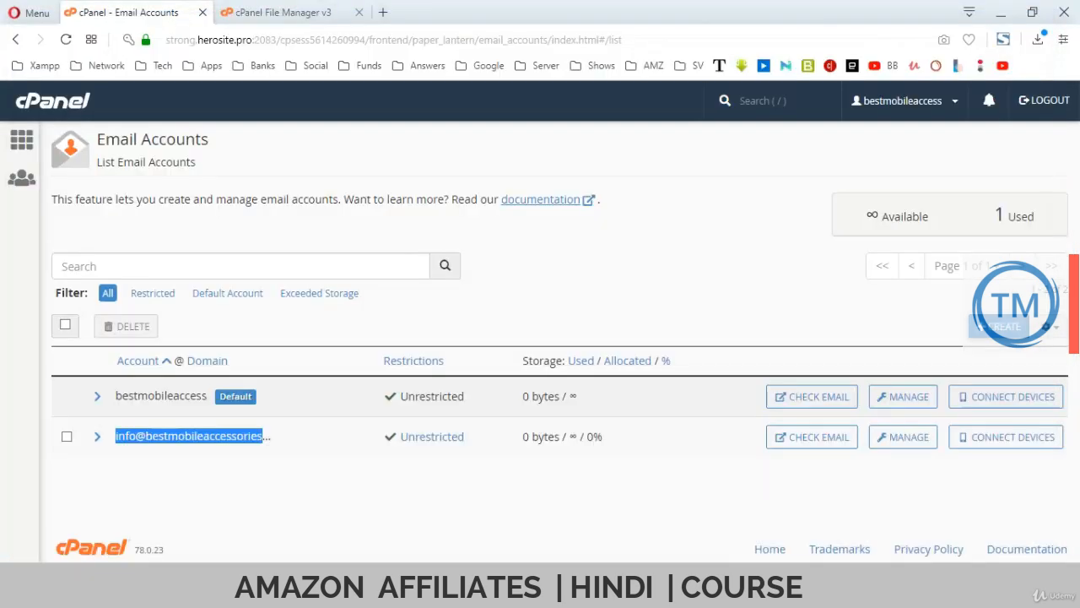
pyautogui.hotkey('alt', 'Tab')
pyautogui.hotkey('alt', 'Tab')
pyautogui.hotkey('alt', 'Tab')
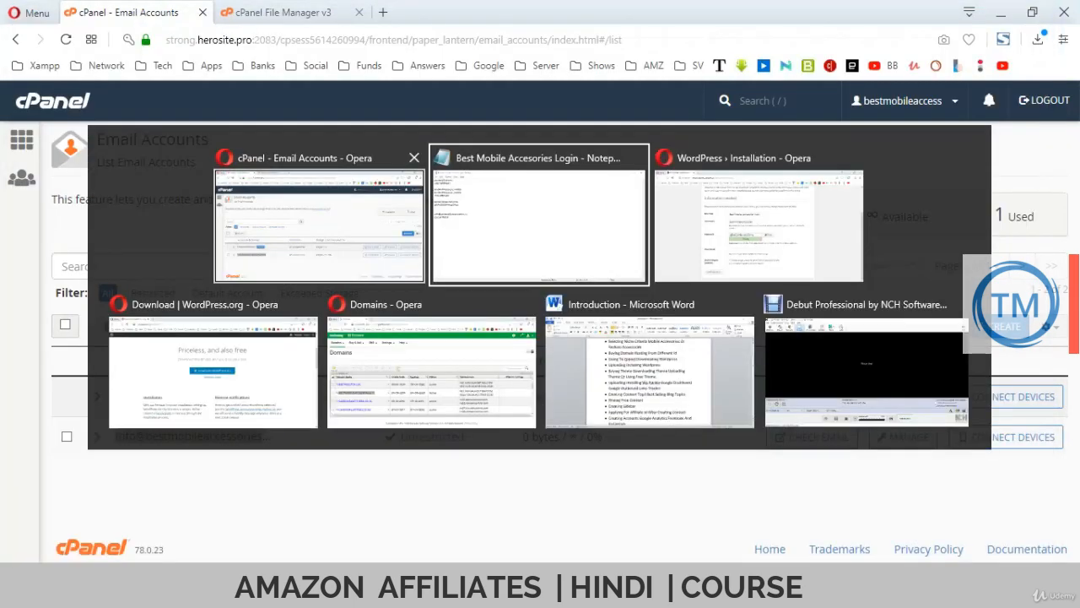
pyautogui.hotkey('alt', 'Tab')
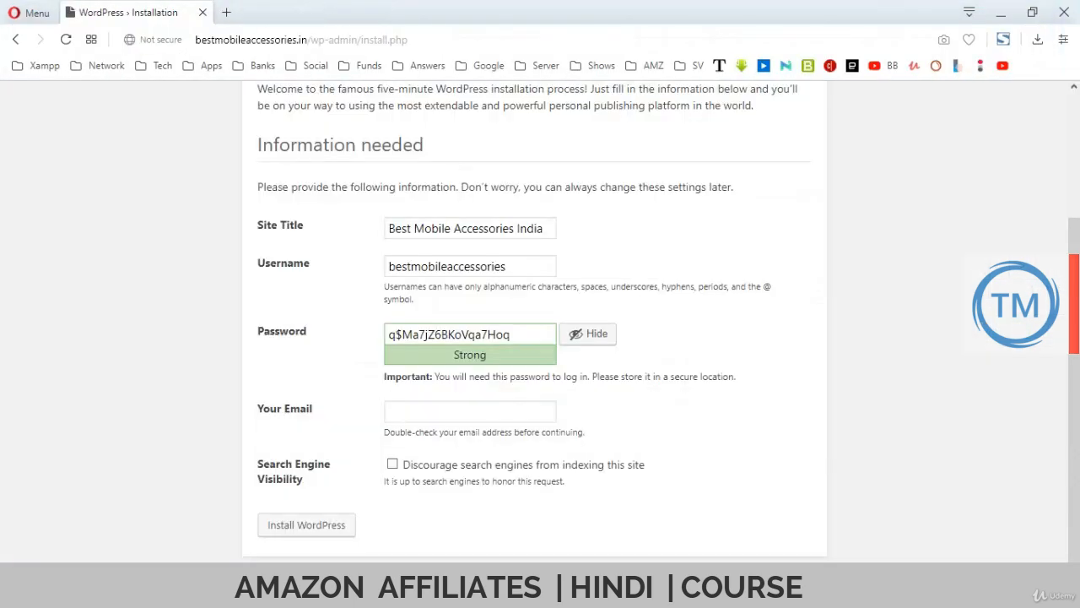
pyautogui.click(470, 411)
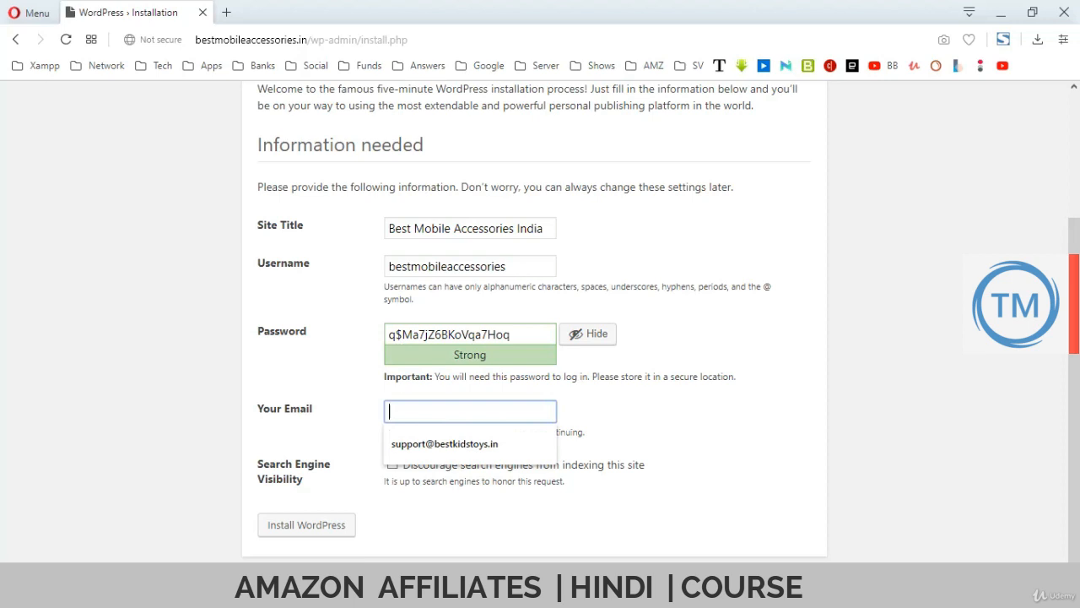
pyautogui.hotkey('ctrl', 'v')
pyautogui.press('Tab')
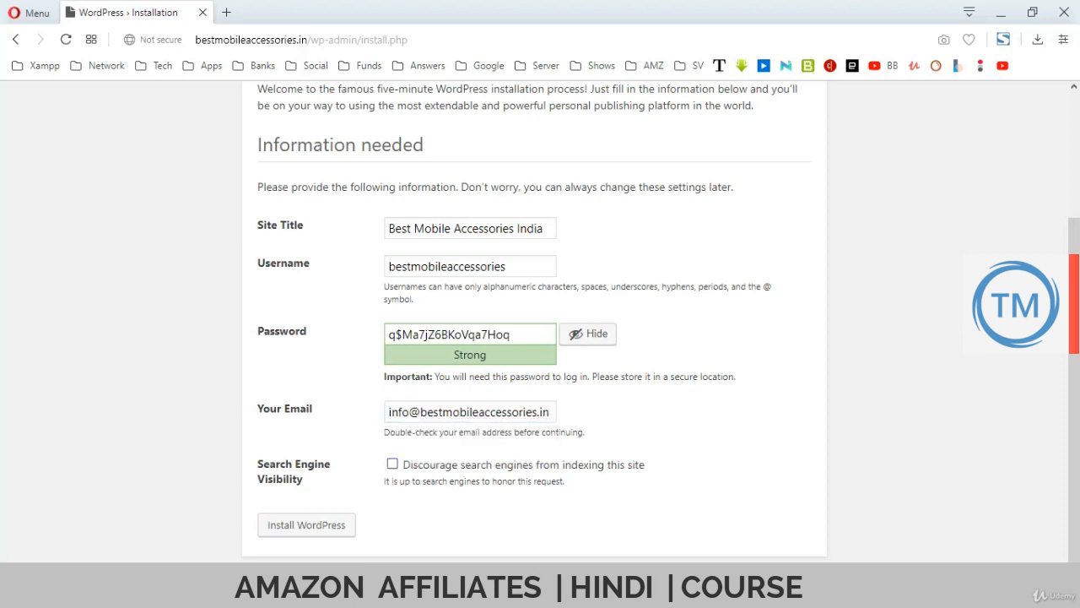
pyautogui.press('Tab')
pyautogui.press('Return')
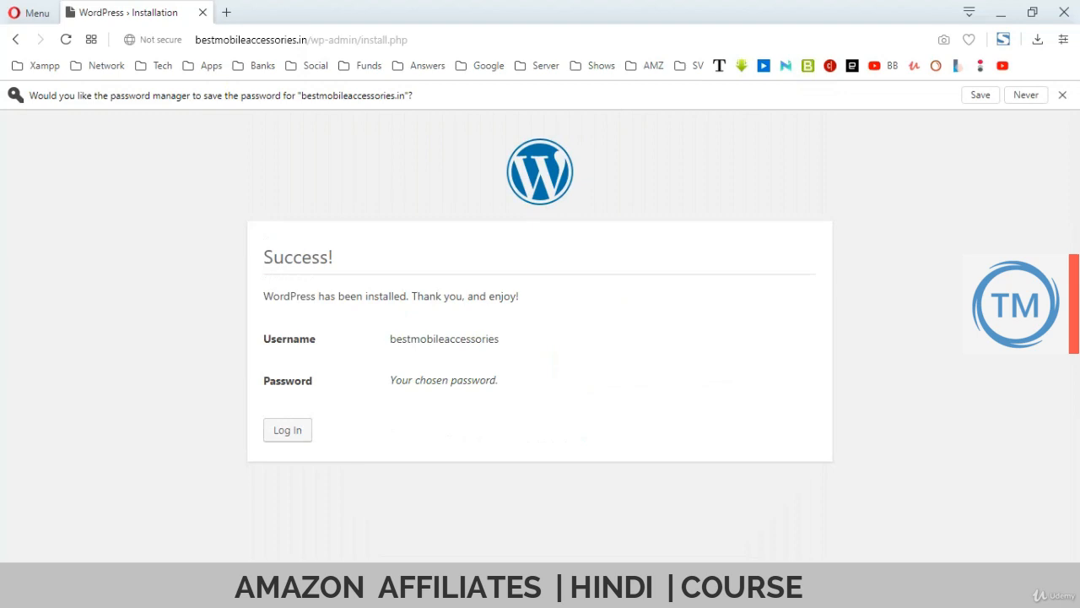
# Go from the installation success page to the WordPress login form, dismissing the password prompt.
pyautogui.moveTo(264, 295); pyautogui.dragTo(518, 296)
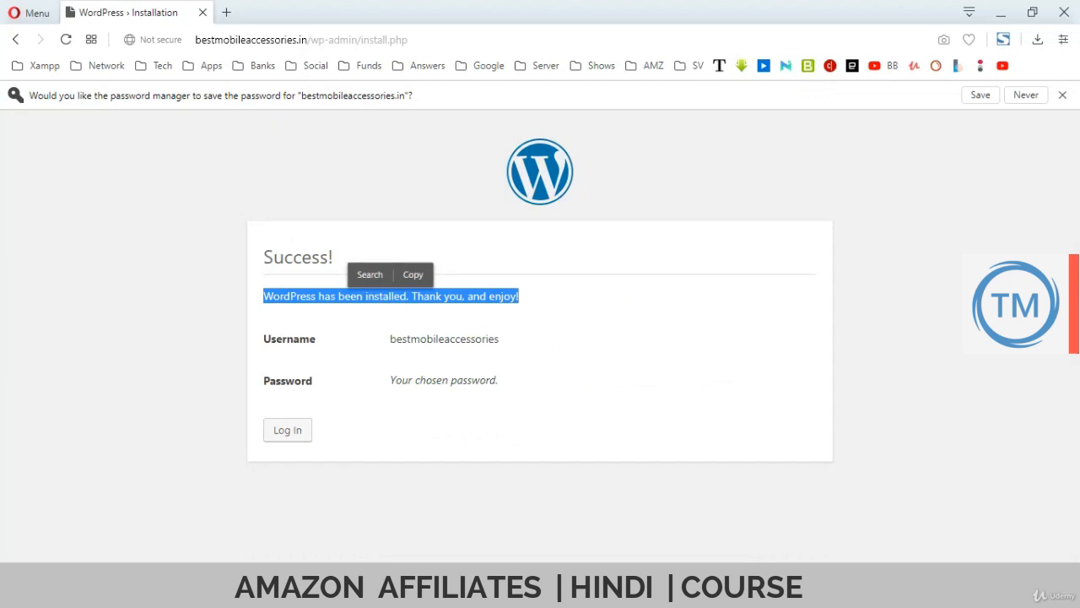
pyautogui.click(540, 309)
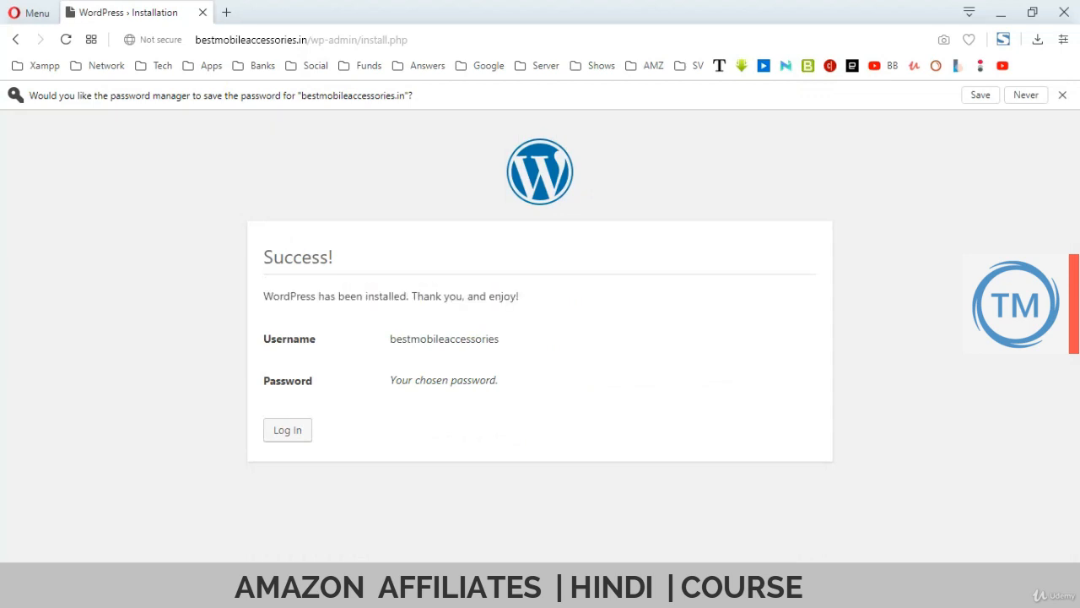
pyautogui.click(287, 430)
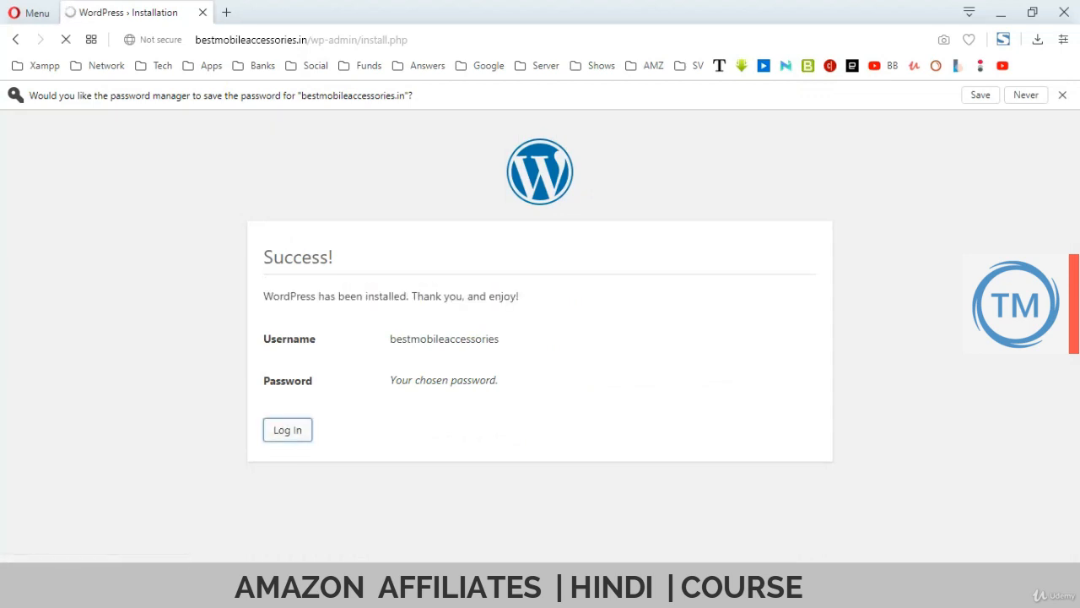
pyautogui.click(540, 340)
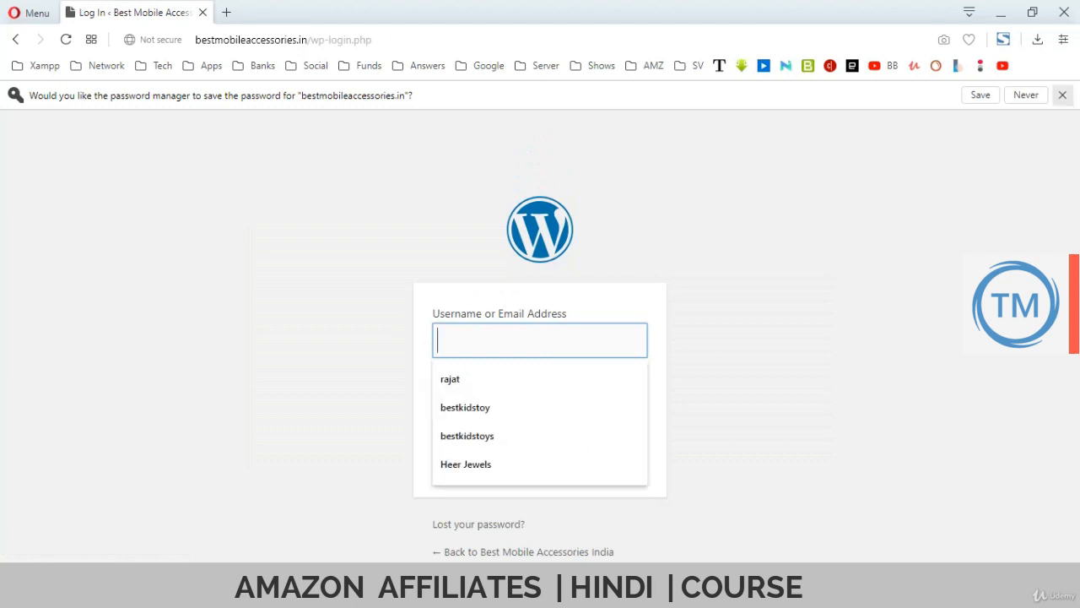
pyautogui.click(1062, 94)
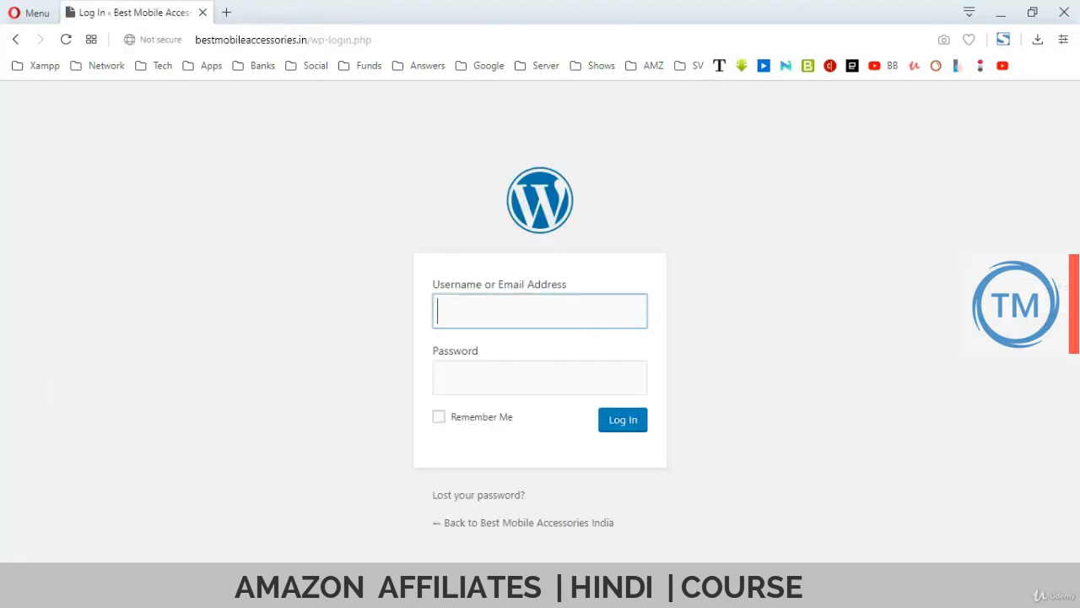
# Copy the admin username from the notes into the login form.
pyautogui.hotkey('alt', 'Tab')
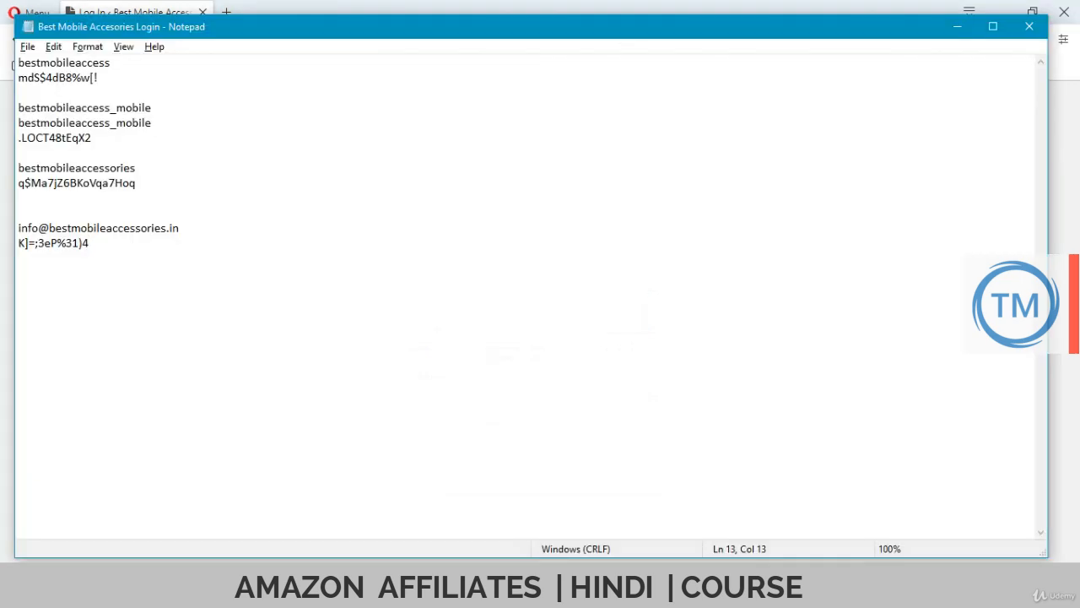
pyautogui.press('Up')
pyautogui.press('Up')
pyautogui.press('Up')
pyautogui.press('Up')
pyautogui.press('Up')
pyautogui.hotkey('shift', 'End')
pyautogui.hotkey('ctrl', 'c')
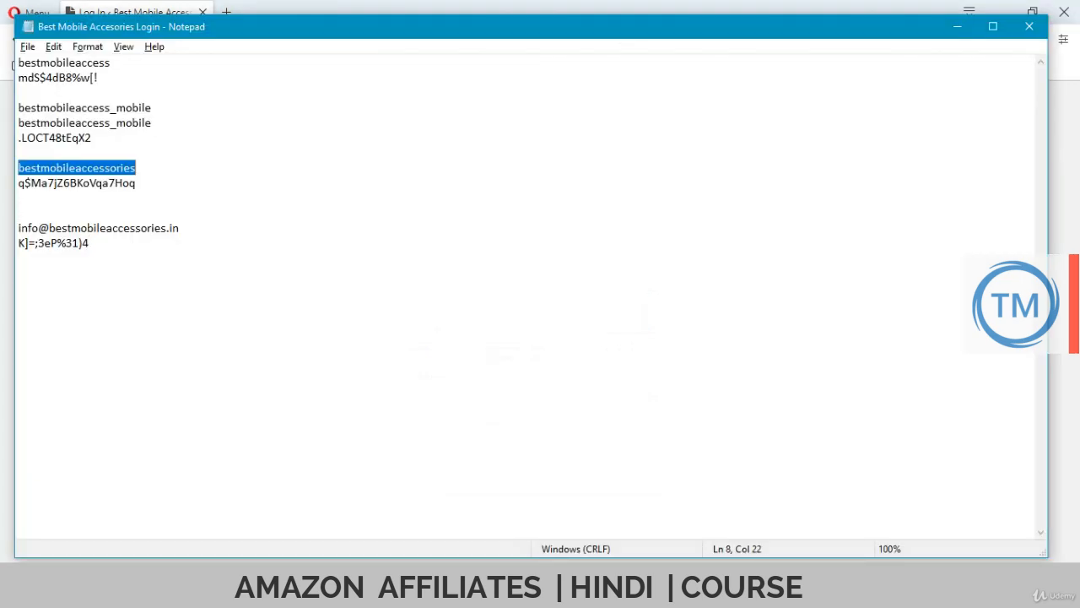
pyautogui.hotkey('alt', 'Tab')
pyautogui.hotkey('ctrl', 'v')
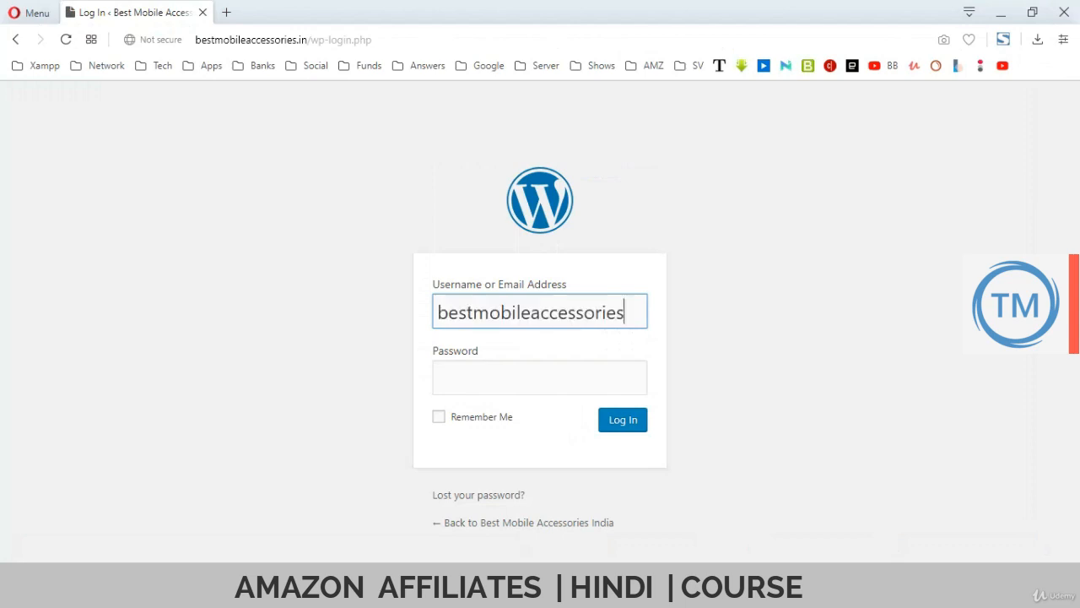
pyautogui.hotkey('alt', 'Tab')
# Fill in the admin password from the notes, tick Remember Me, and log in.
pyautogui.press('Down')
pyautogui.press('Home')
pyautogui.hotkey('shift', 'End')
pyautogui.hotkey('ctrl', 'c')
pyautogui.hotkey('alt', 'Tab')
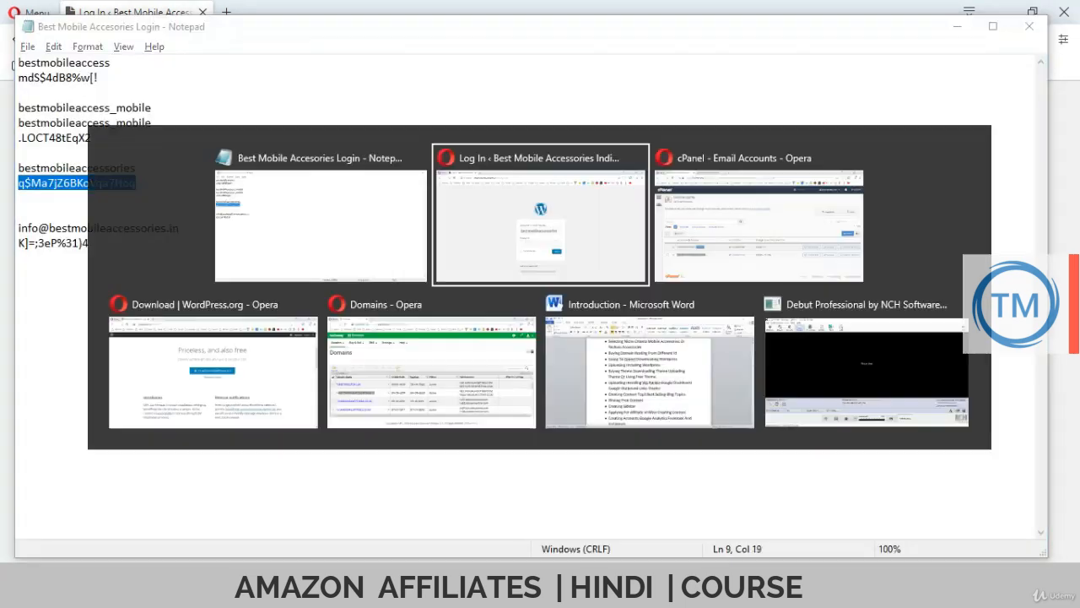
pyautogui.press('Tab')
pyautogui.hotkey('ctrl', 'v')
pyautogui.press('Tab')
pyautogui.press('space')
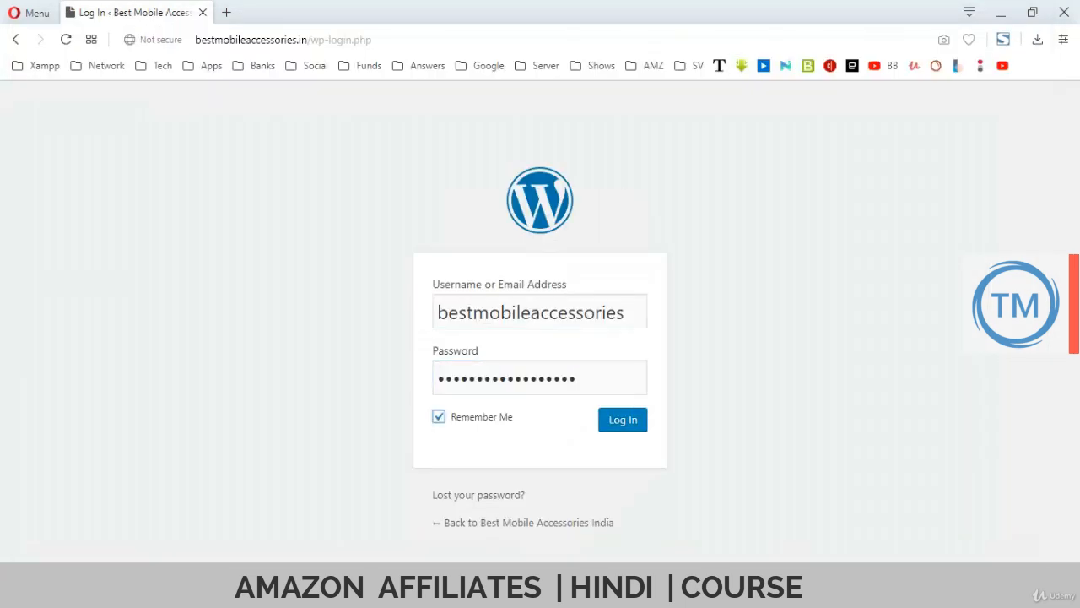
pyautogui.press('Tab')
pyautogui.press('Return')
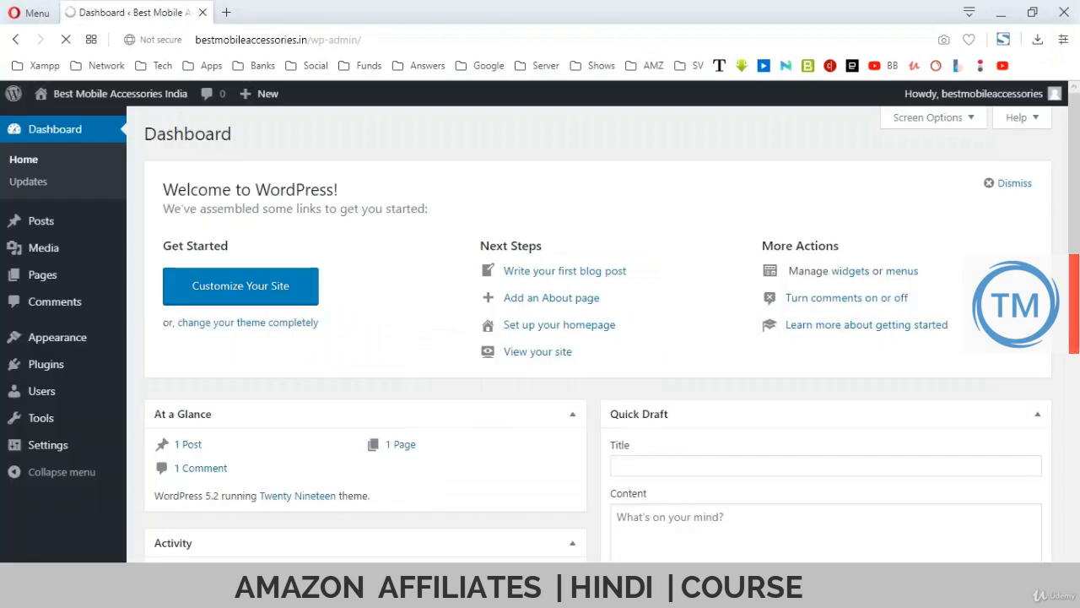
# Save the admin login password in Opera's password manager.
pyautogui.click(981, 95)
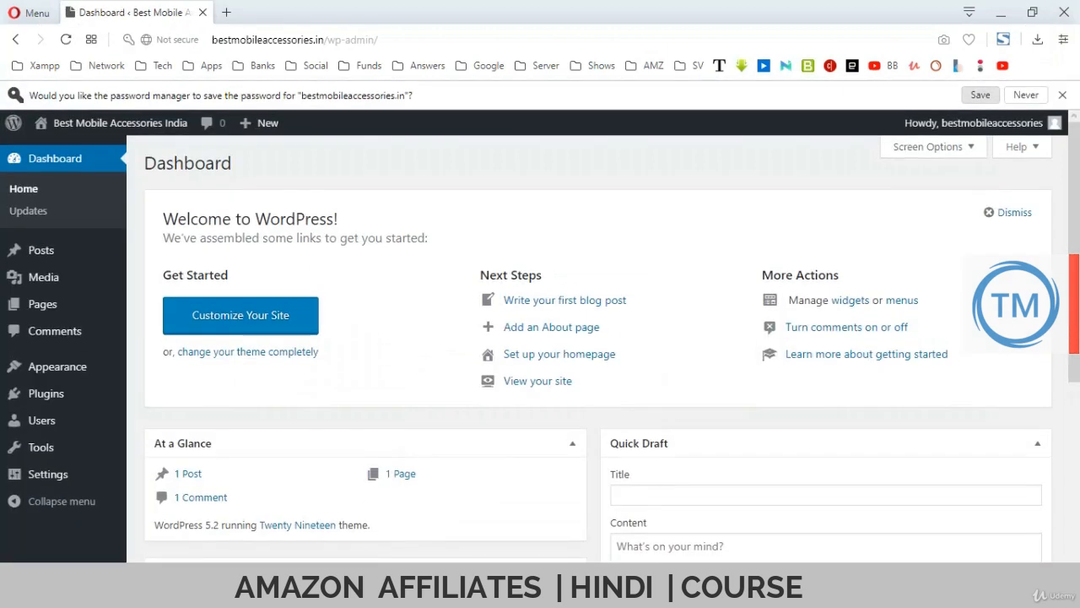